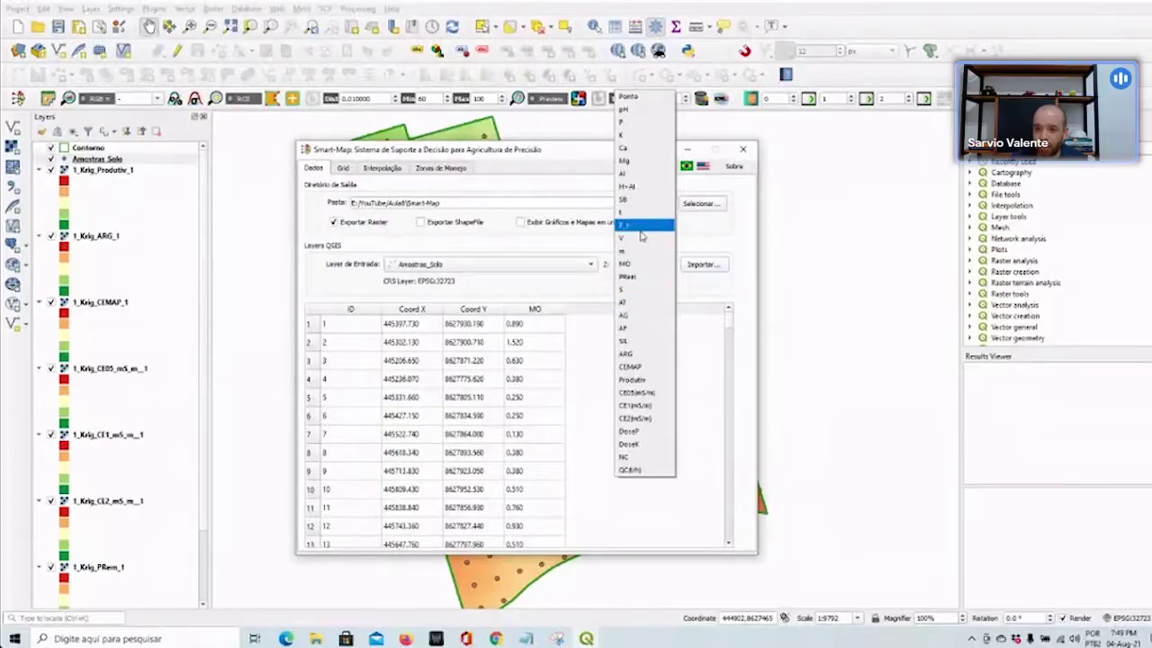
Import the T_1 attribute from the Amostras_Solo layer, calculate its variogram and interpolate it by ordinary kriging
{"action": "left_click", "coordinate": [642, 225]}
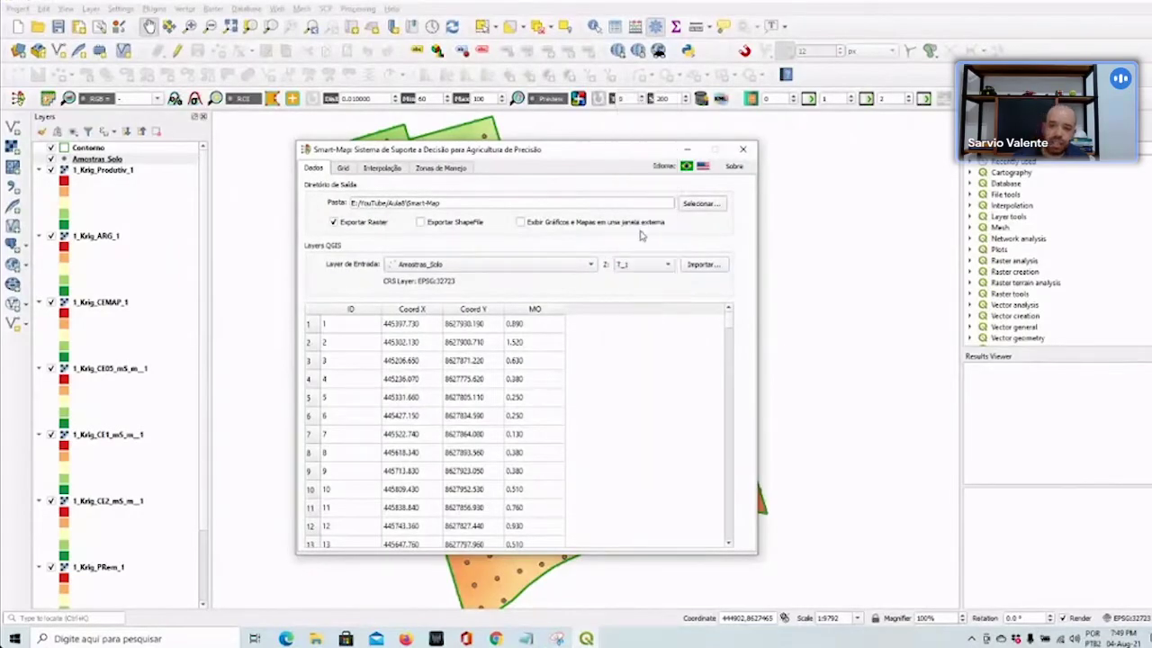
{"action": "left_click", "coordinate": [706, 265]}
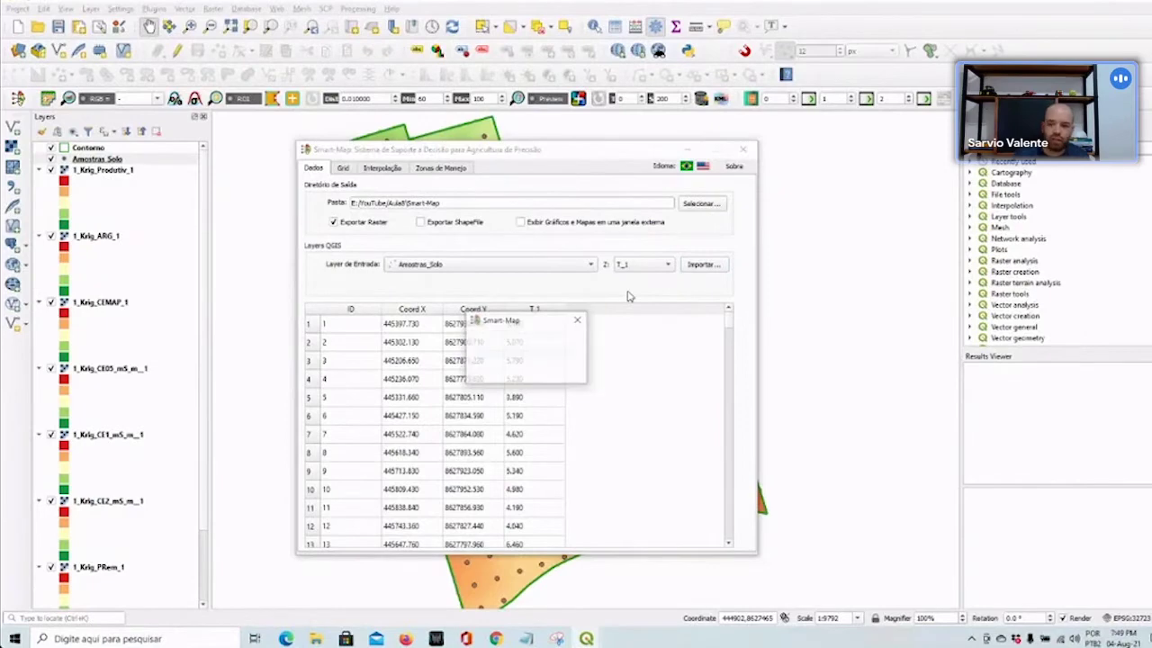
{"action": "left_click", "coordinate": [375, 169]}
{"action": "left_click", "coordinate": [385, 303]}
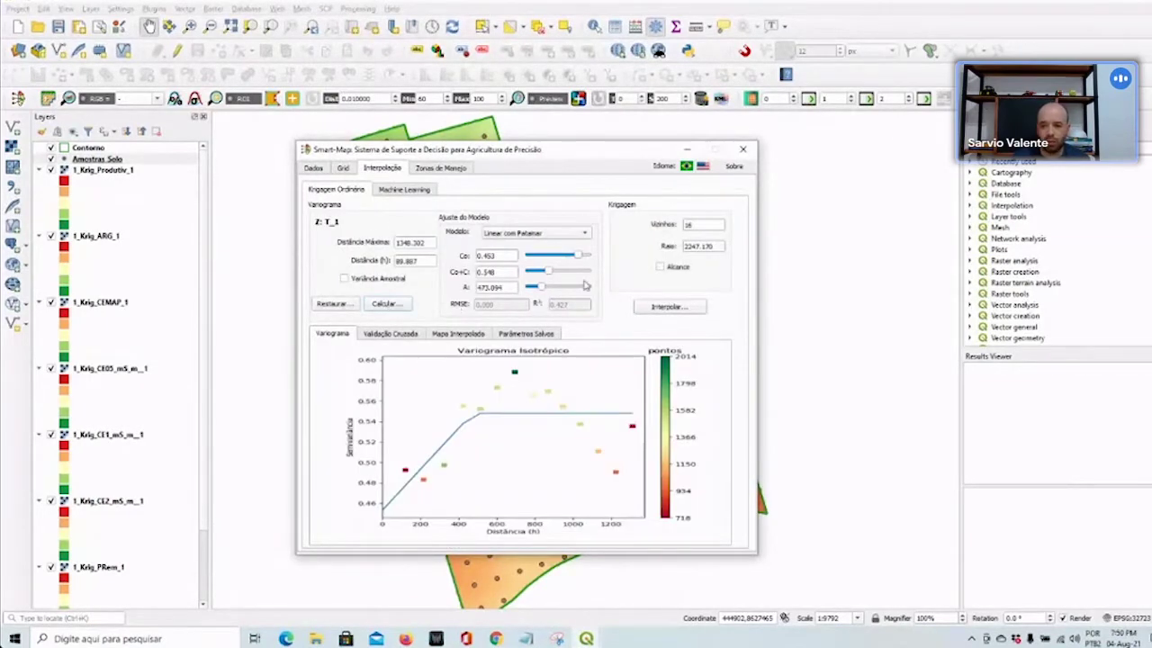
{"action": "left_click", "coordinate": [661, 307]}
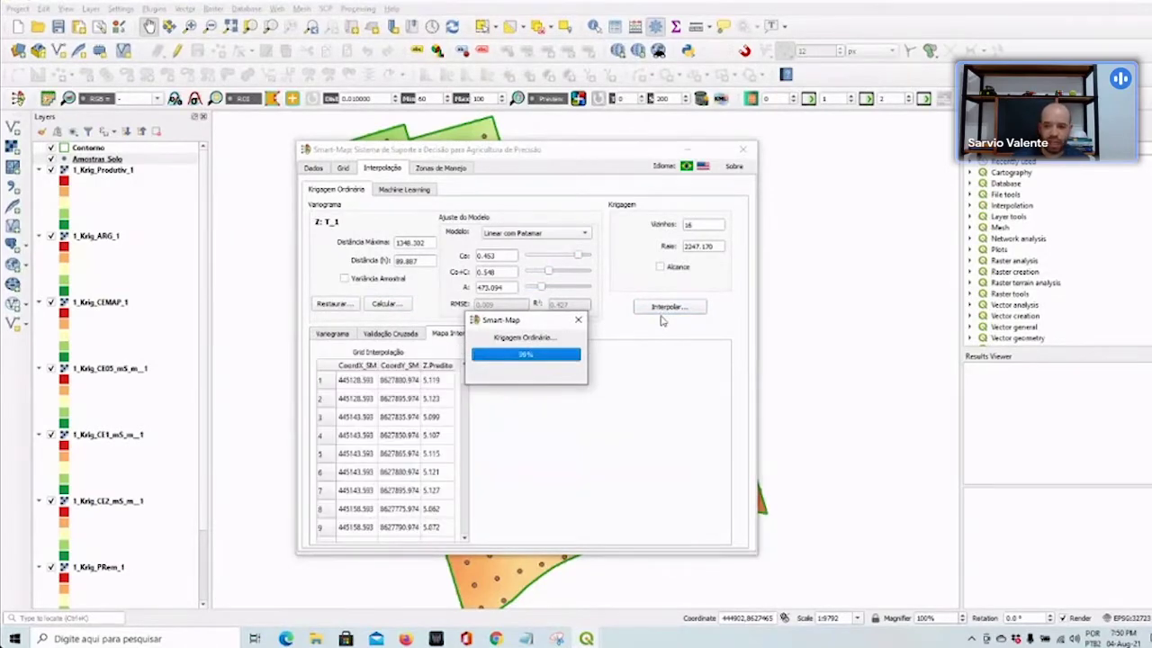
{"action": "left_click", "coordinate": [742, 151]}
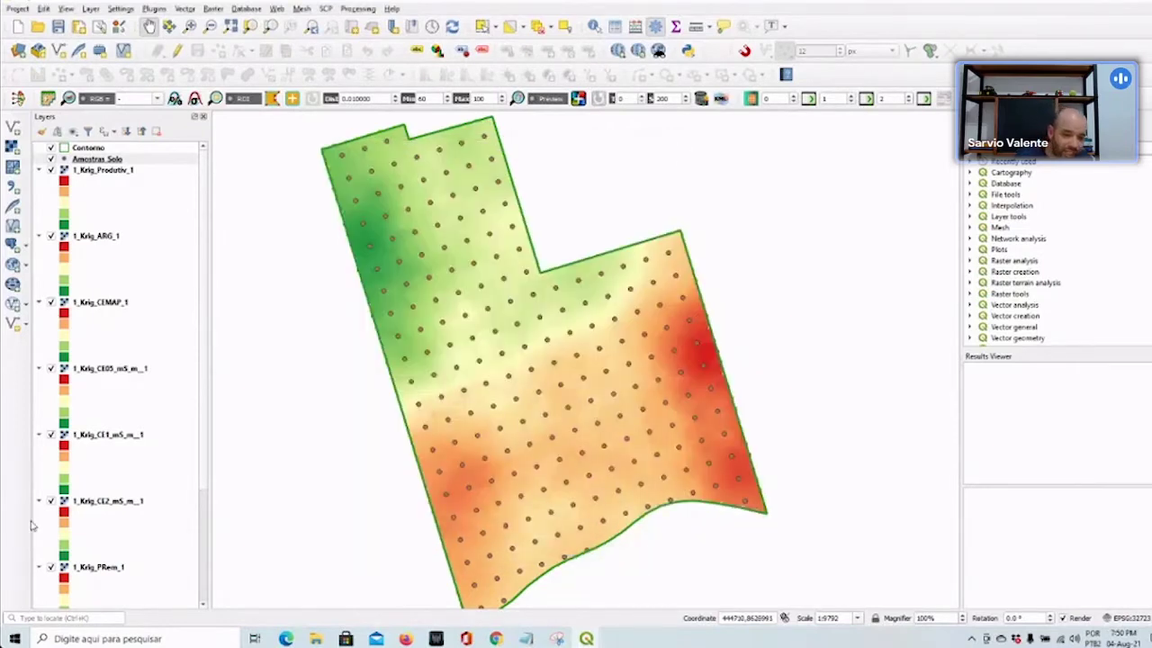
Collapse the legends of all the kriging raster layers, from 1_Krig_Produtiv_1 down to 1_Krig_T_1_1
{"action": "left_click", "coordinate": [38, 501]}
{"action": "left_click", "coordinate": [39, 512]}
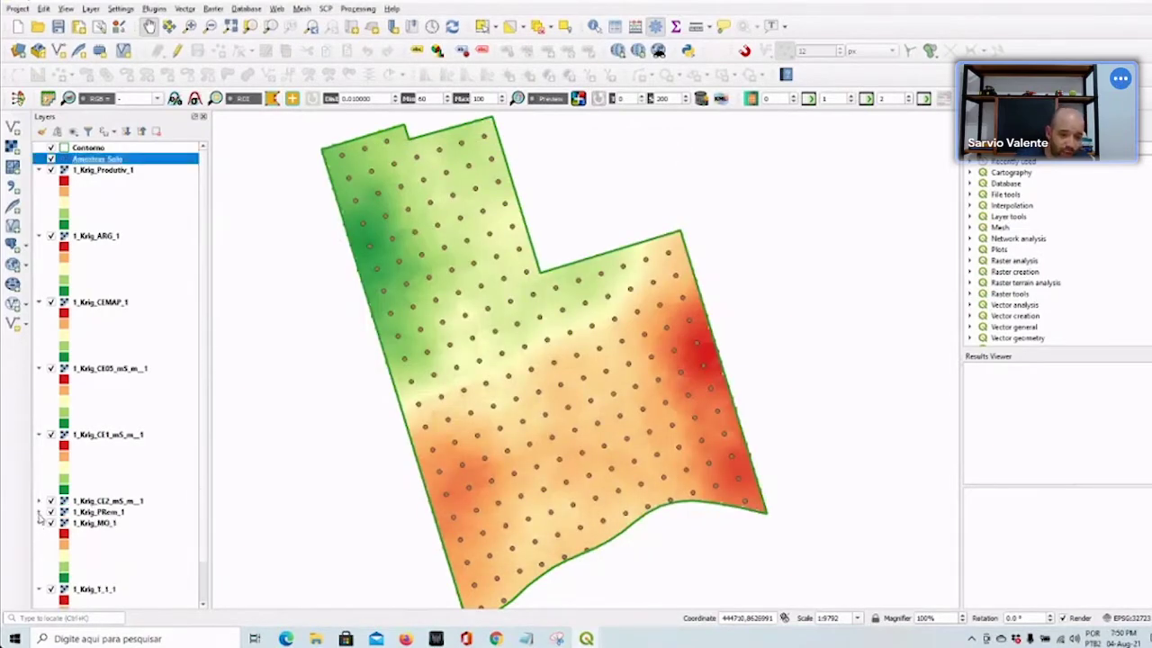
{"action": "left_click", "coordinate": [40, 435]}
{"action": "left_click", "coordinate": [39, 368]}
{"action": "left_click", "coordinate": [39, 303]}
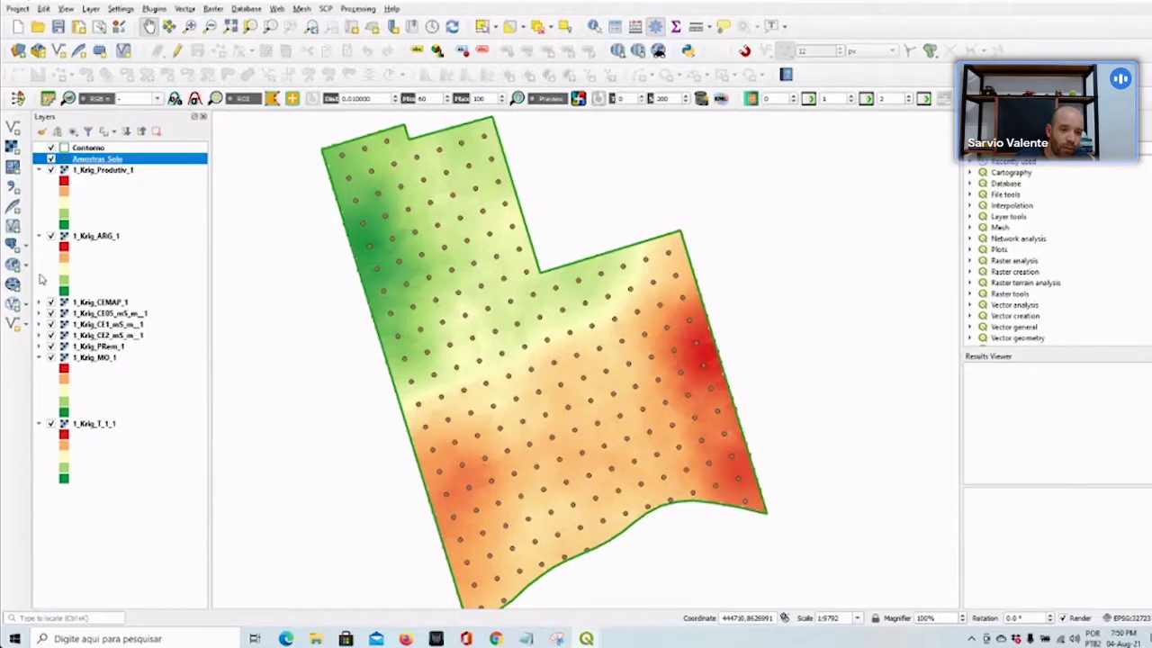
{"action": "left_click", "coordinate": [38, 236]}
{"action": "left_click", "coordinate": [39, 170]}
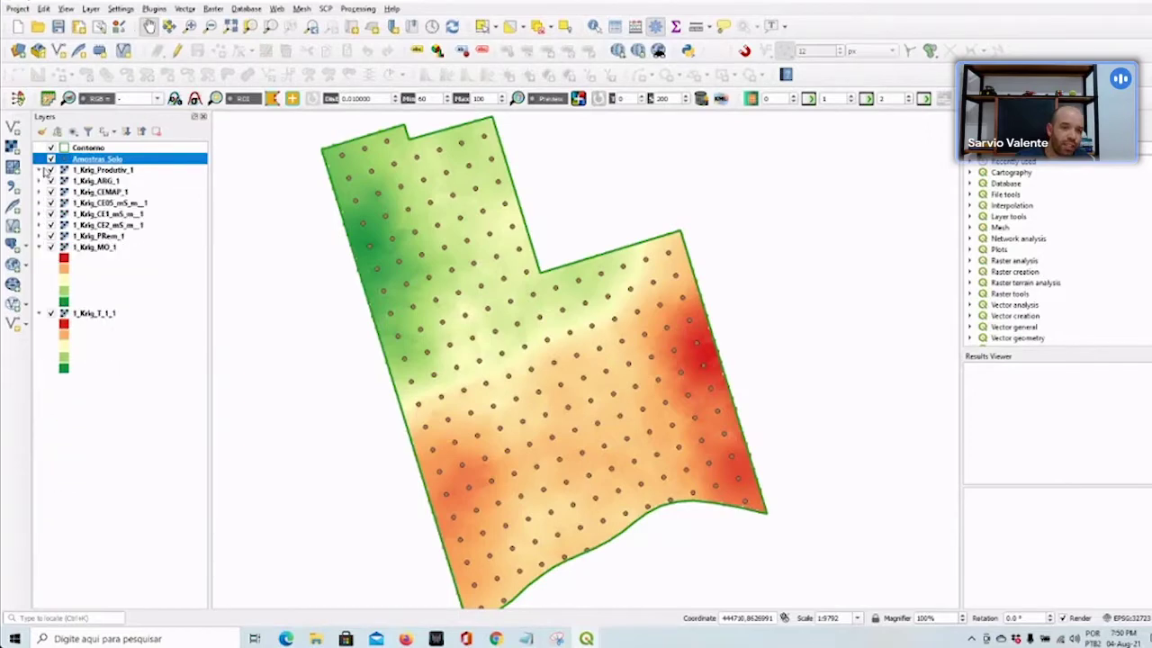
{"action": "left_click", "coordinate": [39, 248]}
{"action": "left_click", "coordinate": [39, 258]}
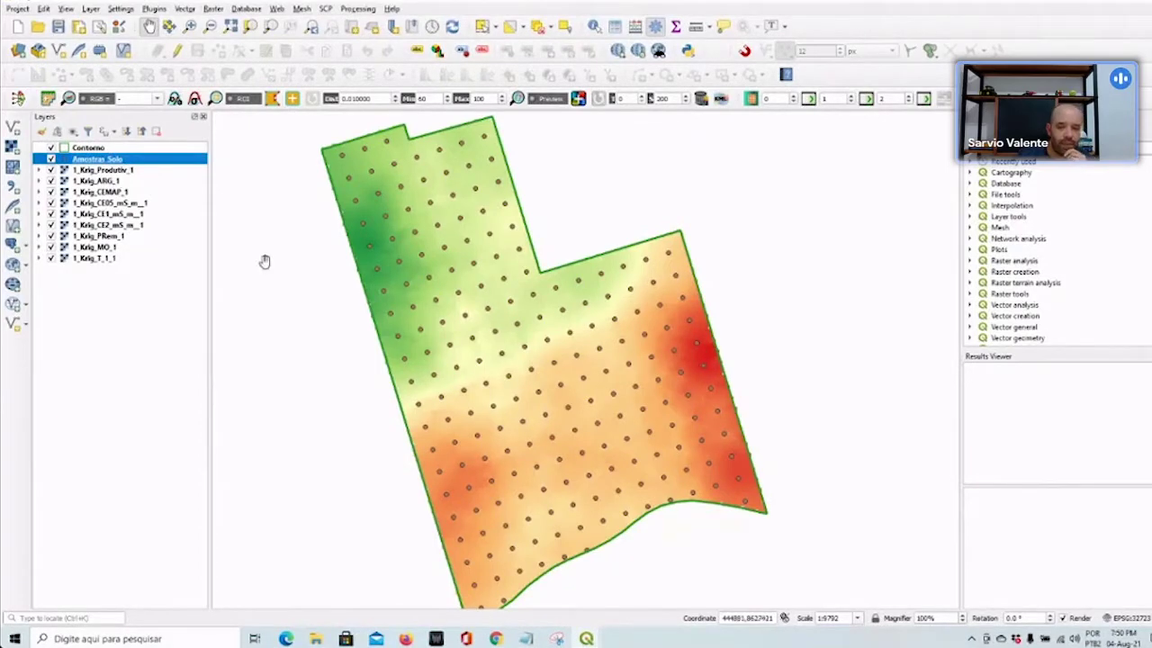
Hide the kriging layers one by one from 1_Krig_Produtiv_1 to 1_Krig_MO_1 to examine each underlying map
{"action": "left_click", "coordinate": [105, 170]}
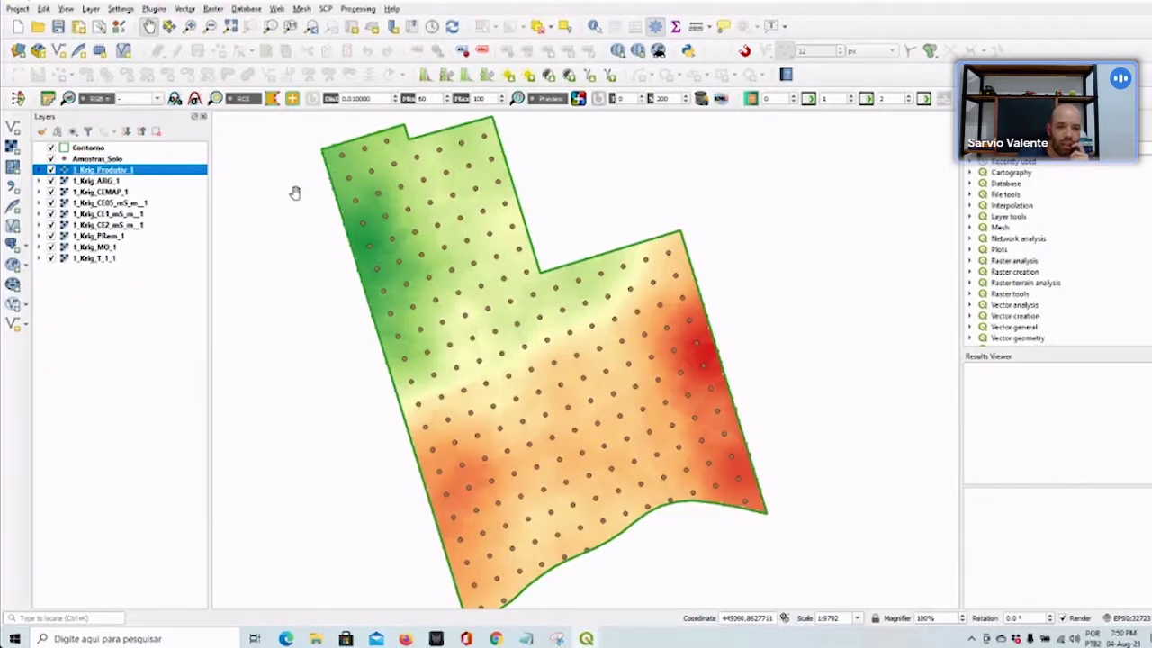
{"action": "left_click", "coordinate": [51, 170]}
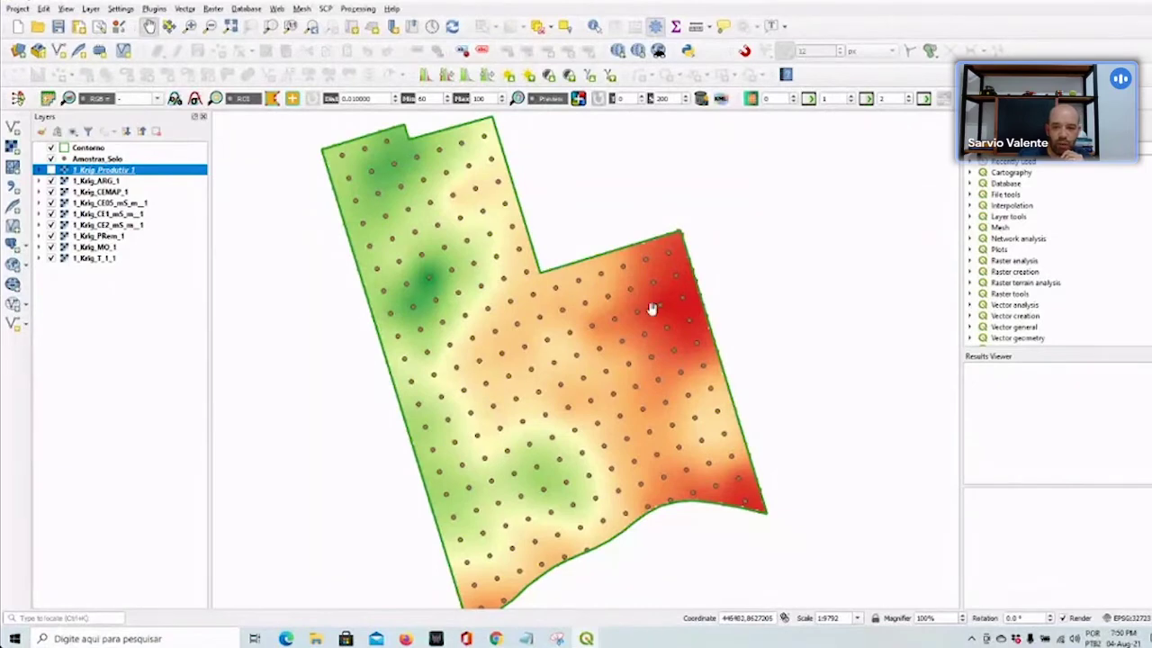
{"action": "left_click", "coordinate": [51, 181]}
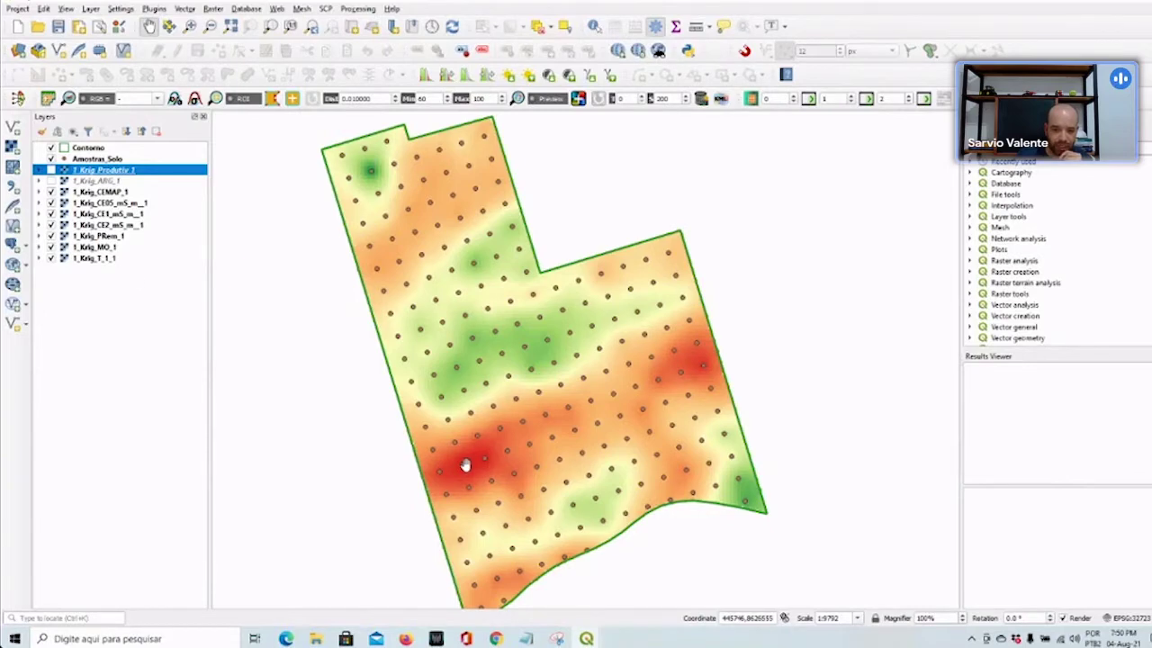
{"action": "left_click", "coordinate": [51, 192]}
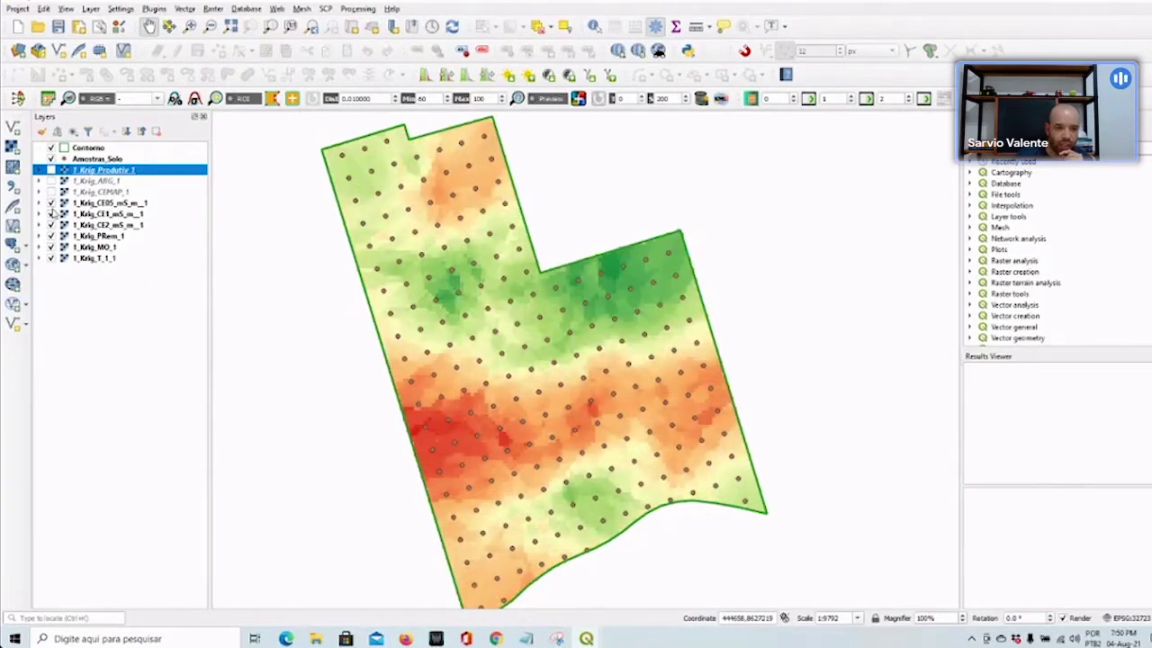
{"action": "left_click", "coordinate": [90, 203]}
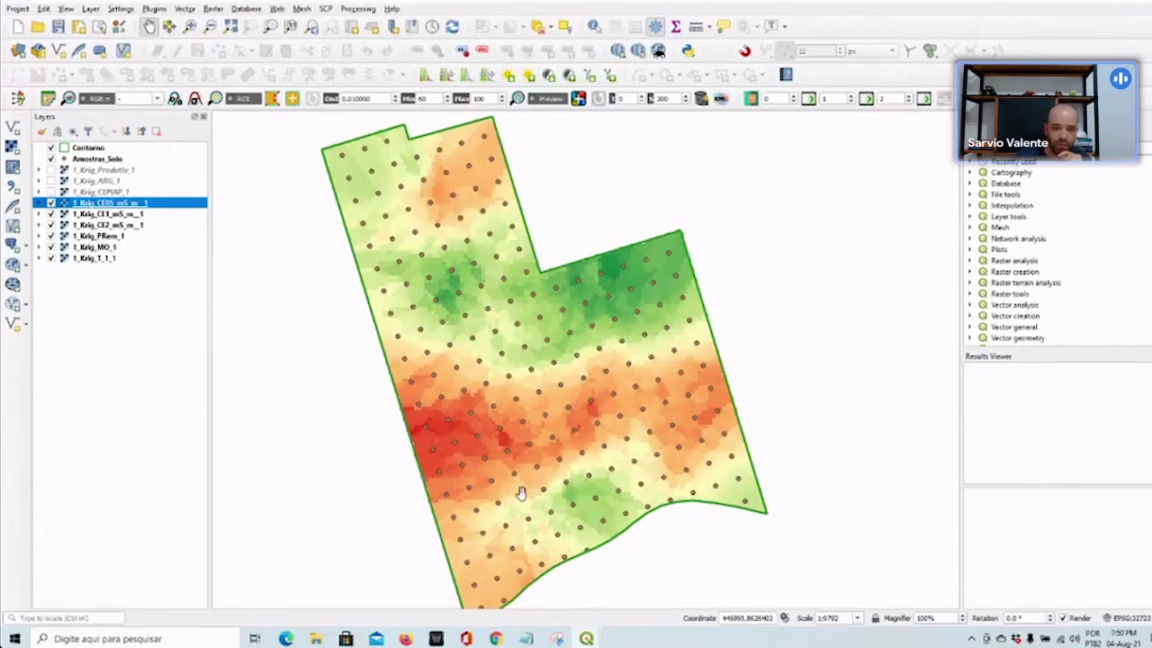
{"action": "left_click", "coordinate": [51, 203]}
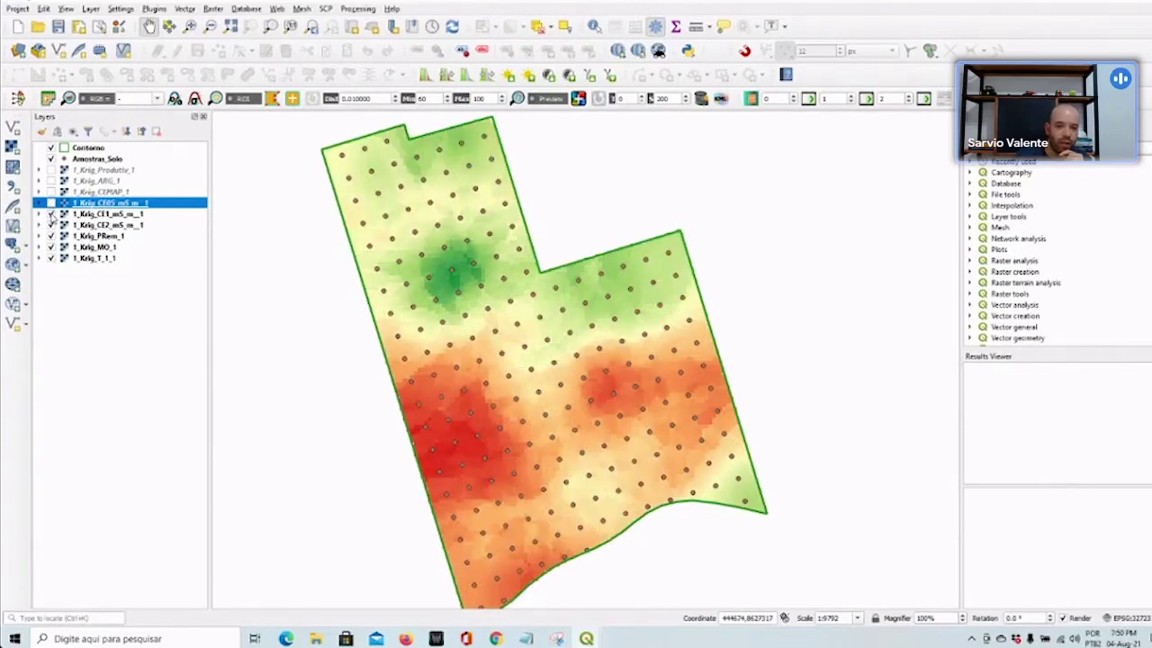
{"action": "left_click", "coordinate": [52, 214]}
{"action": "left_click", "coordinate": [52, 225]}
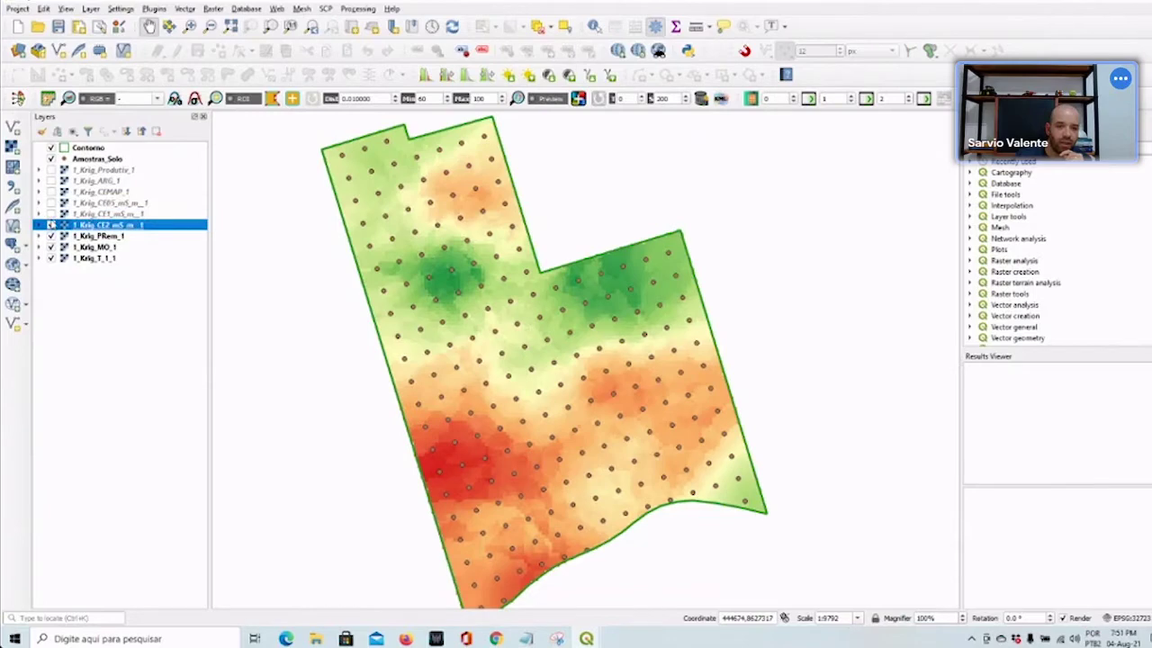
{"action": "left_click", "coordinate": [52, 236]}
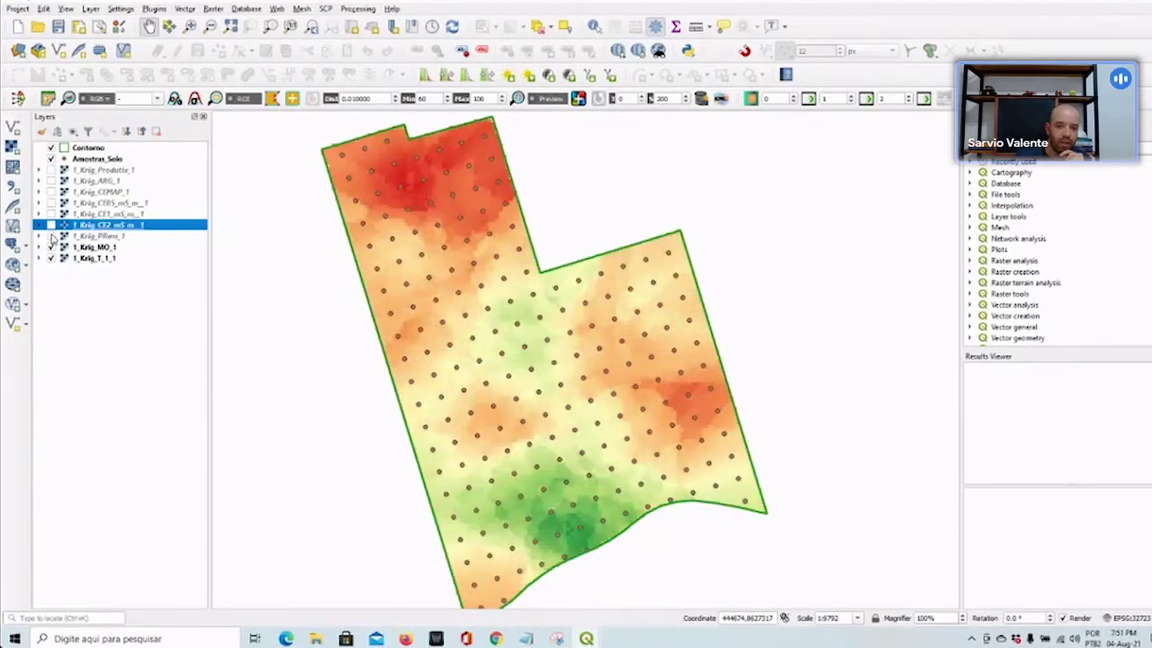
{"action": "left_click", "coordinate": [51, 248]}
Measure two adjoining sides of a raster pixel in 1_Krig_T_1_1 near the field's upper boundary
{"action": "scroll", "coordinate": [326, 149], "scroll_direction": "up", "scroll_amount": 1}
{"action": "scroll", "coordinate": [318, 136], "scroll_direction": "up", "scroll_amount": 1}
{"action": "left_click_drag", "start_coordinate": [349, 161], "coordinate": [386, 277]}
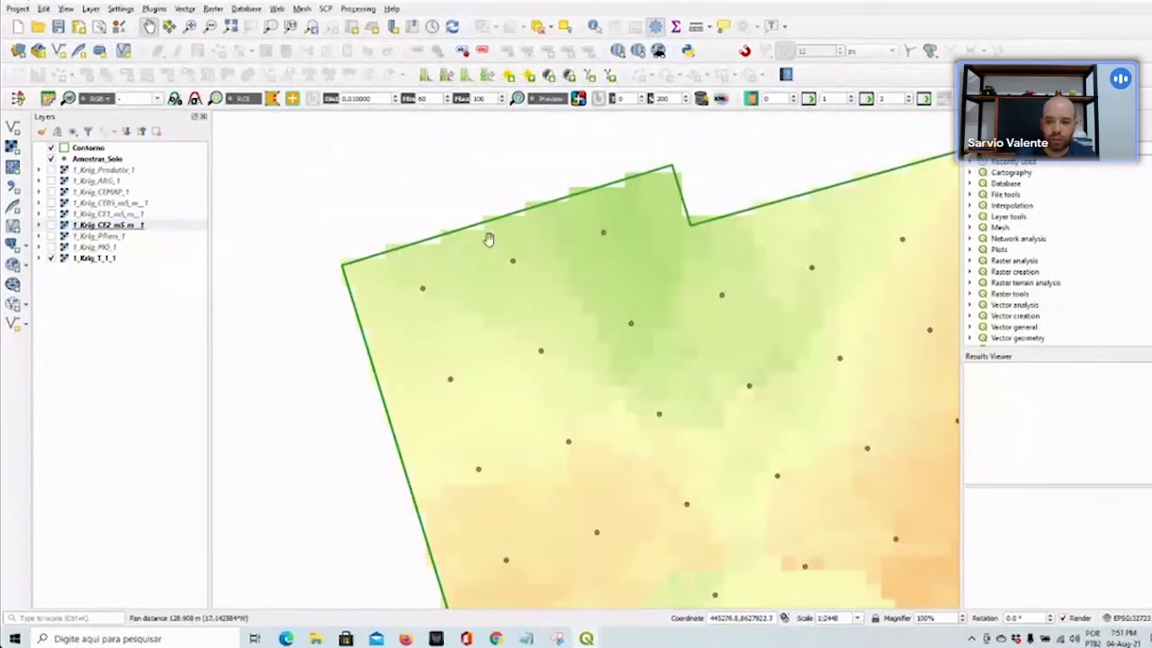
{"action": "scroll", "coordinate": [502, 230], "scroll_direction": "up", "scroll_amount": 2}
{"action": "left_click_drag", "start_coordinate": [502, 231], "coordinate": [227, 355]}
{"action": "scroll", "coordinate": [390, 263], "scroll_direction": "up", "scroll_amount": 2}
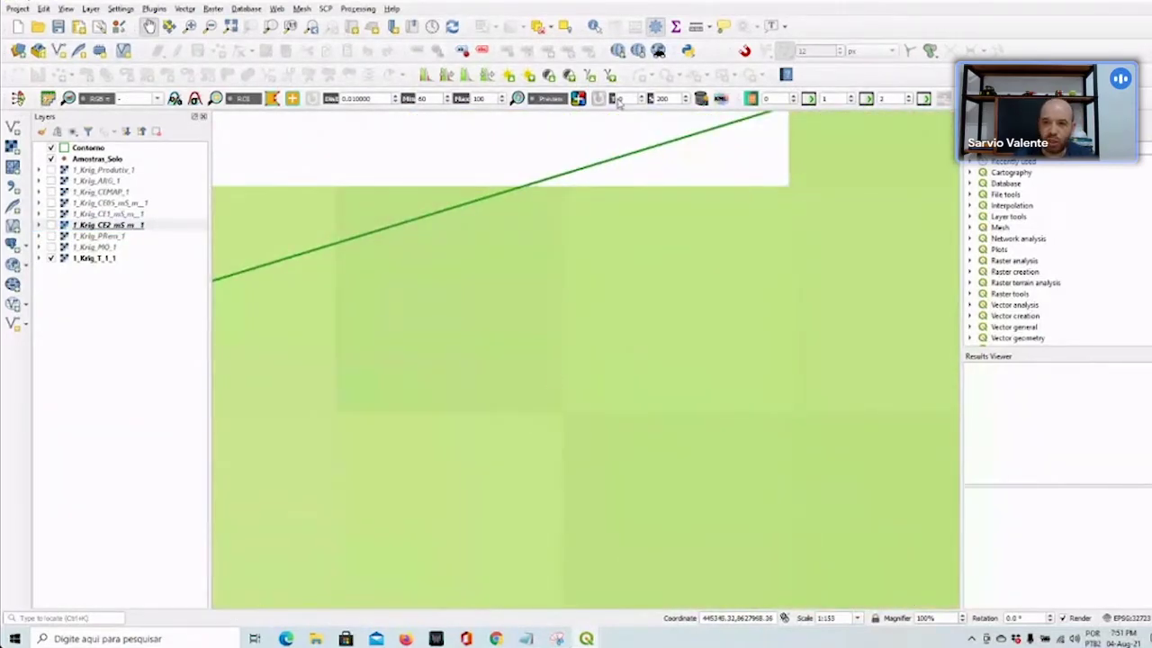
{"action": "left_click", "coordinate": [696, 28]}
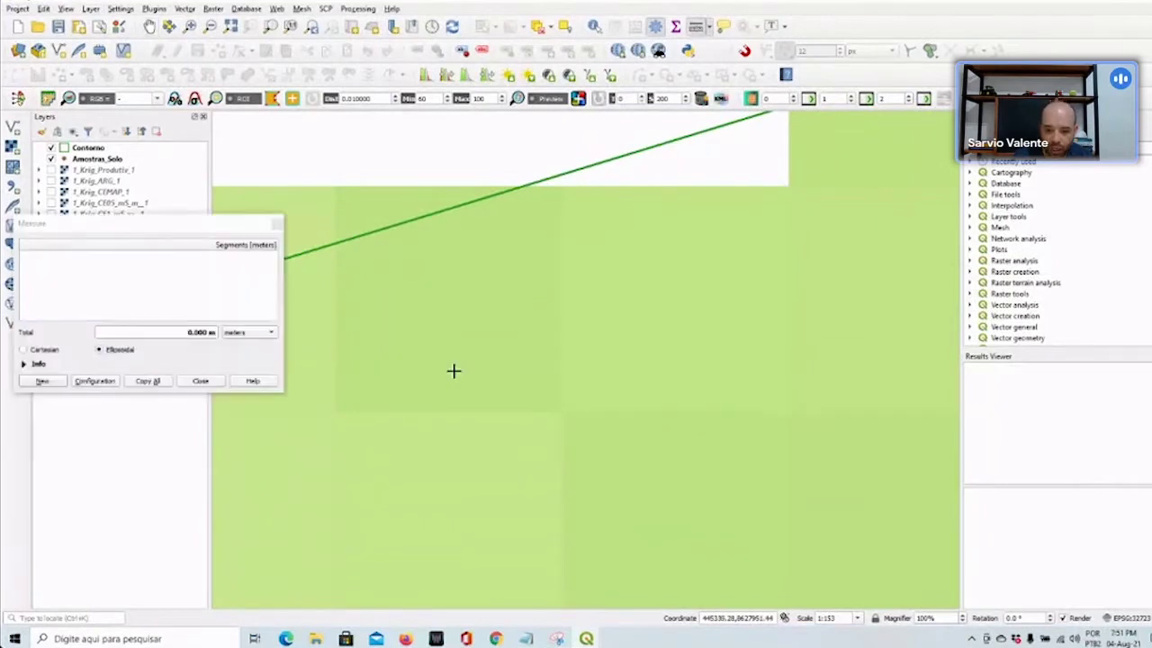
{"action": "left_click", "coordinate": [335, 410]}
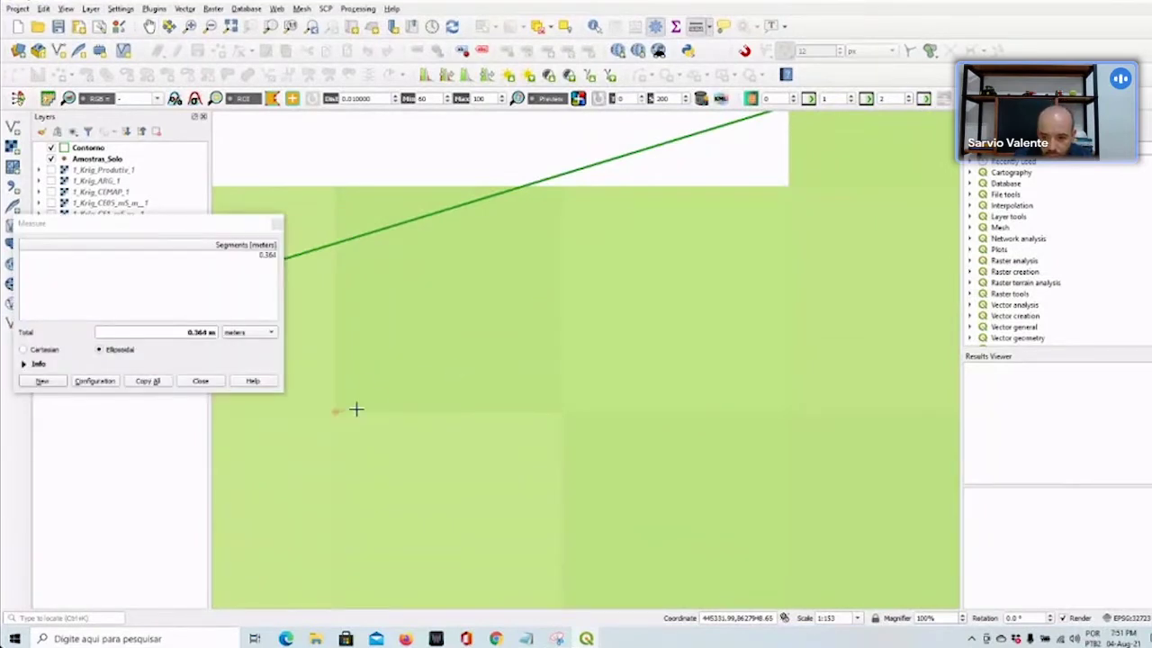
{"action": "left_click", "coordinate": [560, 411]}
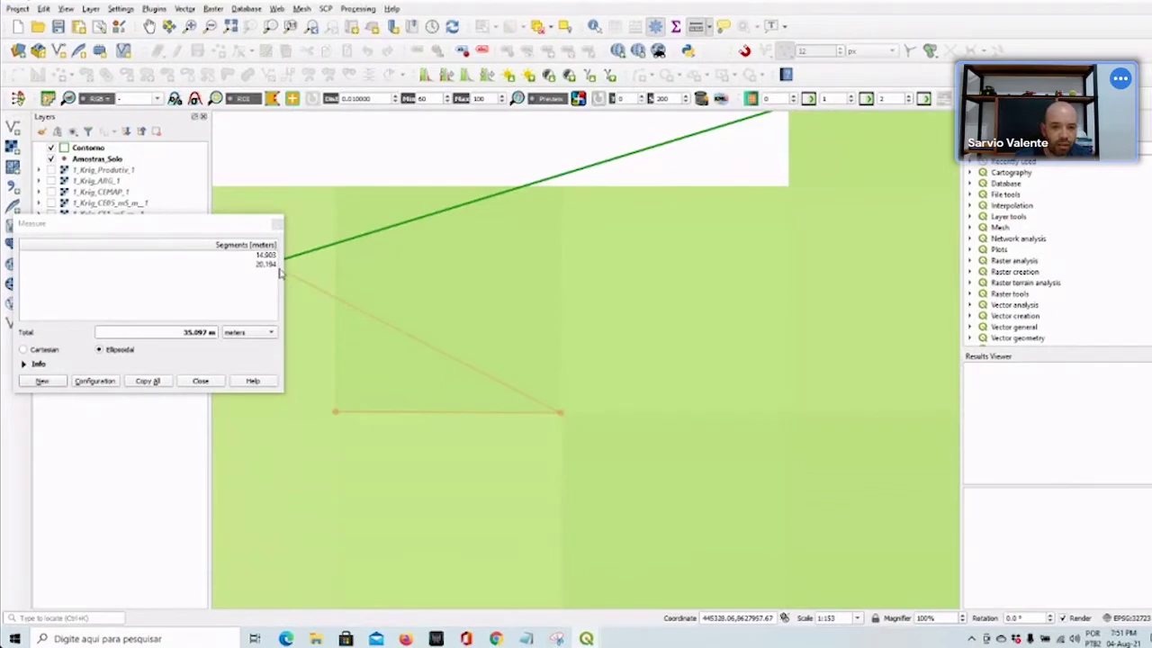
{"action": "left_click", "coordinate": [559, 186]}
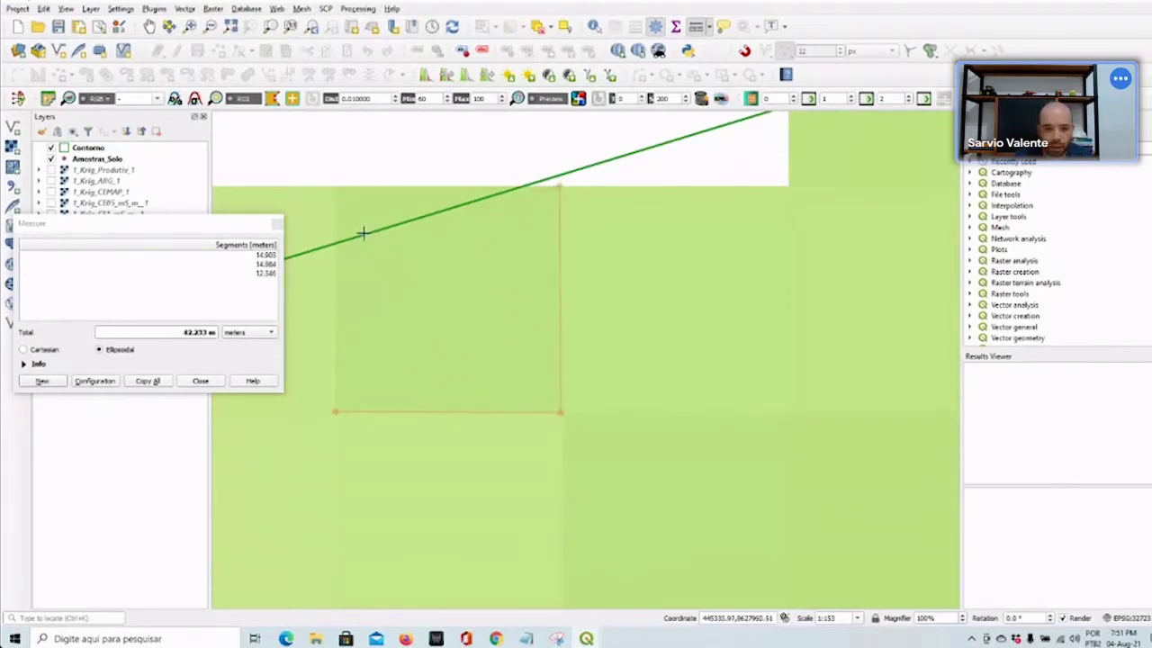
{"action": "left_click", "coordinate": [200, 380]}
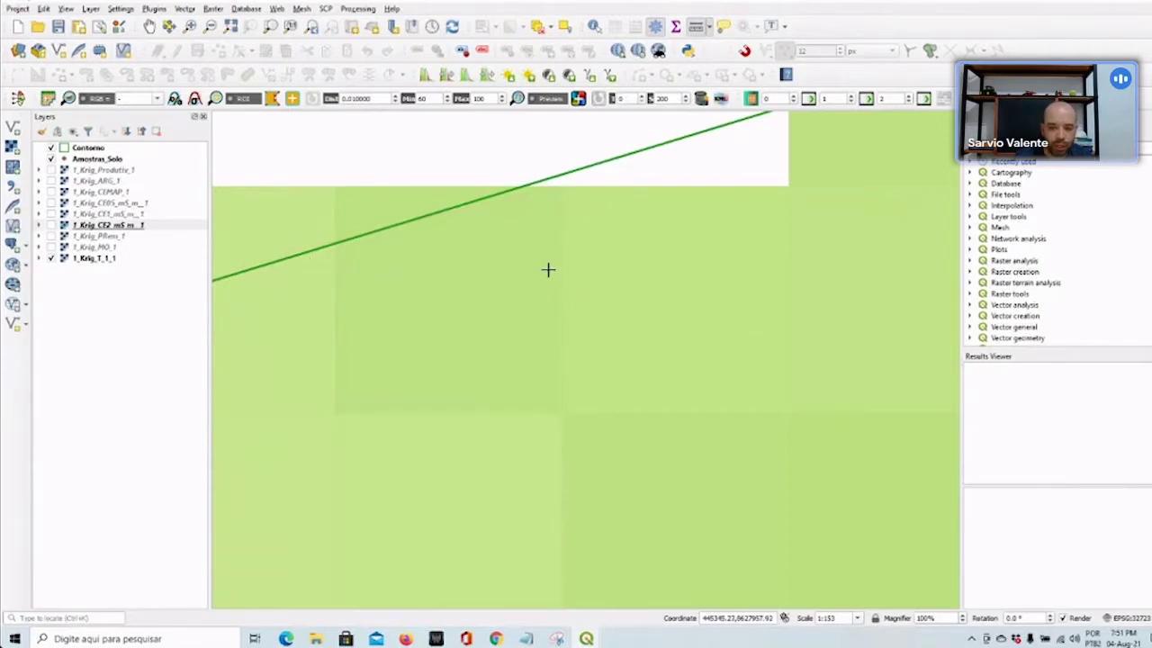
Make the kriging layers from 1_Krig_MO_1 up to 1_Krig_Produtiv_1 visible again and bring the field back into view
{"action": "scroll", "coordinate": [547, 270], "scroll_direction": "down", "scroll_amount": 2}
{"action": "scroll", "coordinate": [547, 270], "scroll_direction": "down", "scroll_amount": 2}
{"action": "scroll", "coordinate": [546, 270], "scroll_direction": "up", "scroll_amount": 3}
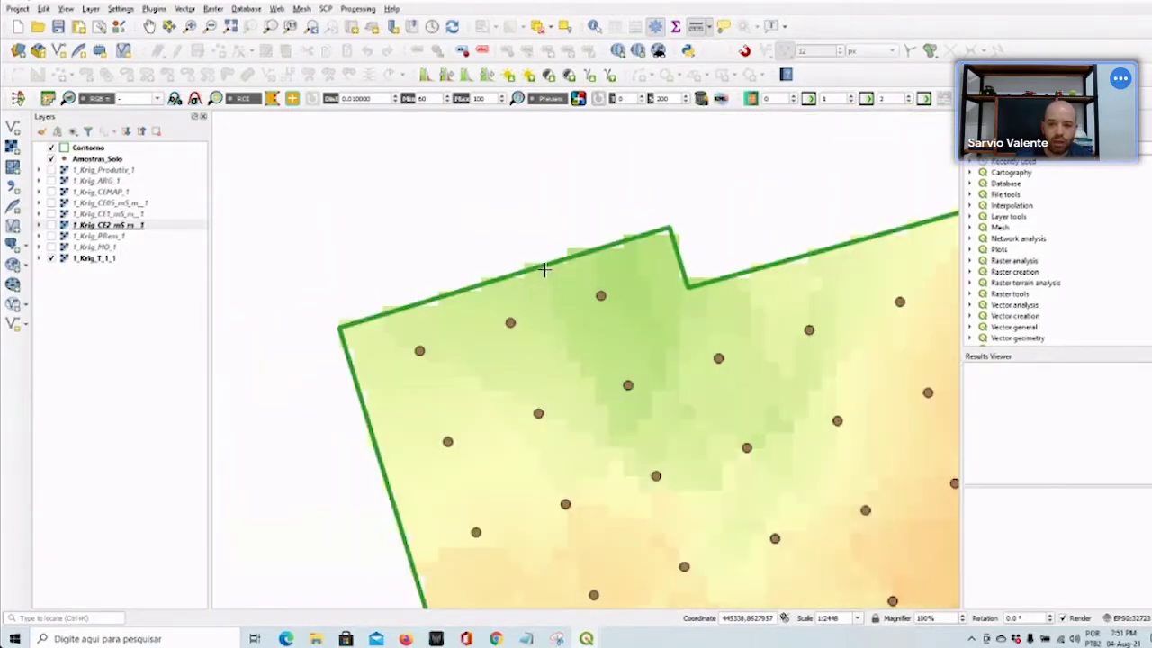
{"action": "scroll", "coordinate": [540, 270], "scroll_direction": "up", "scroll_amount": 1}
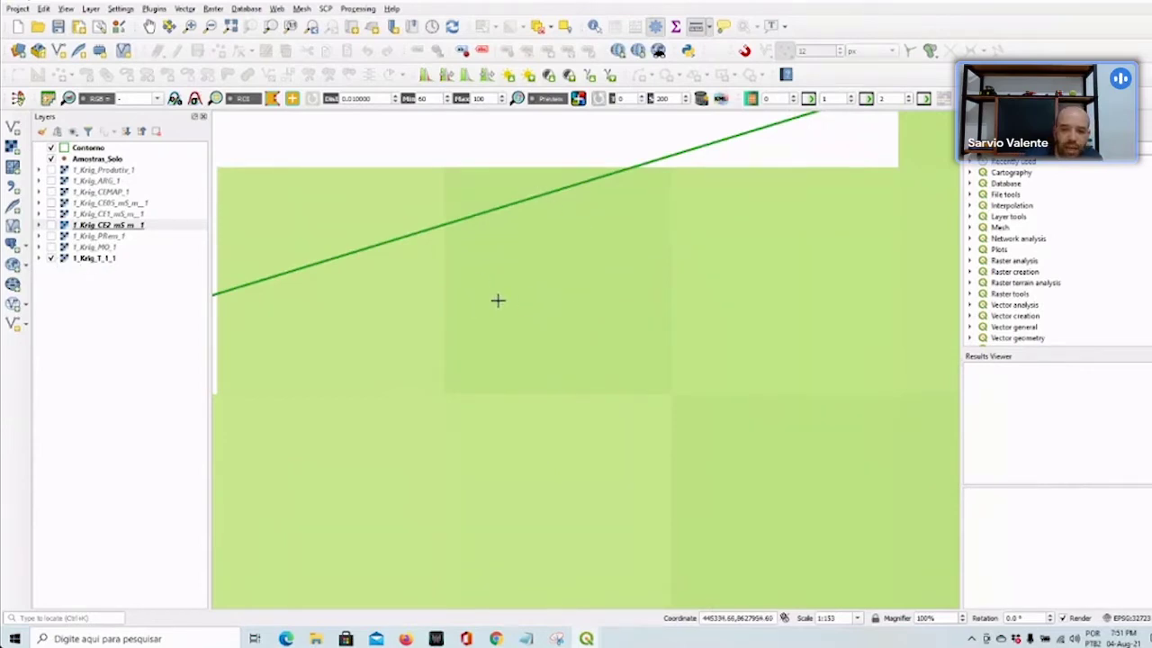
{"action": "left_click", "coordinate": [51, 248]}
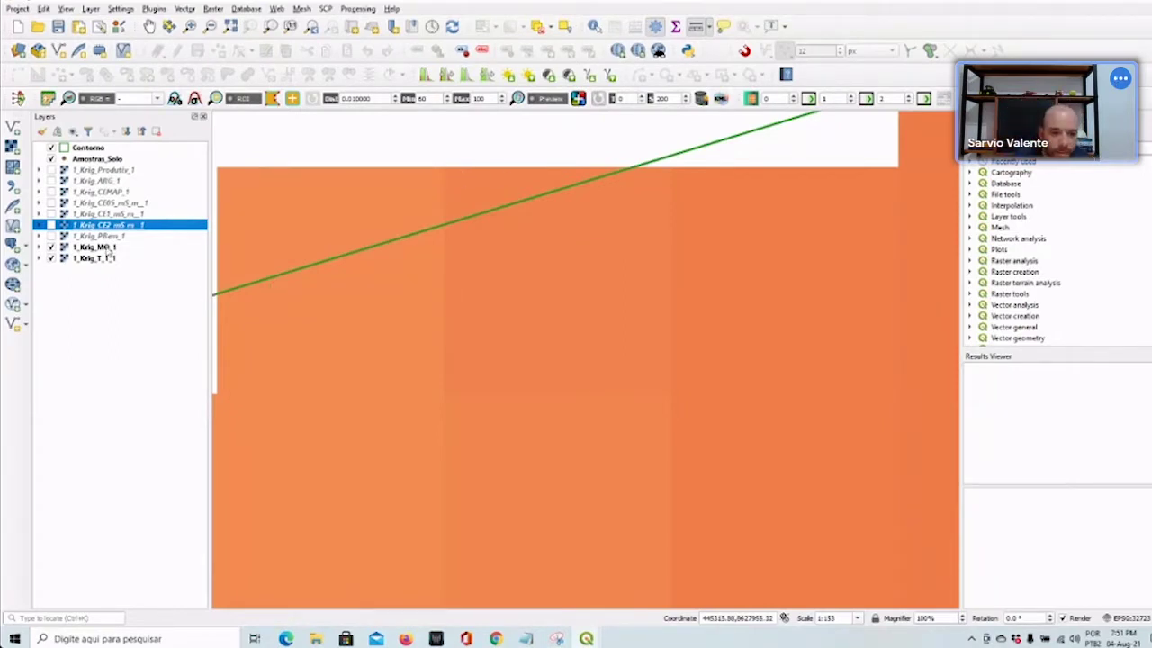
{"action": "left_click", "coordinate": [51, 236]}
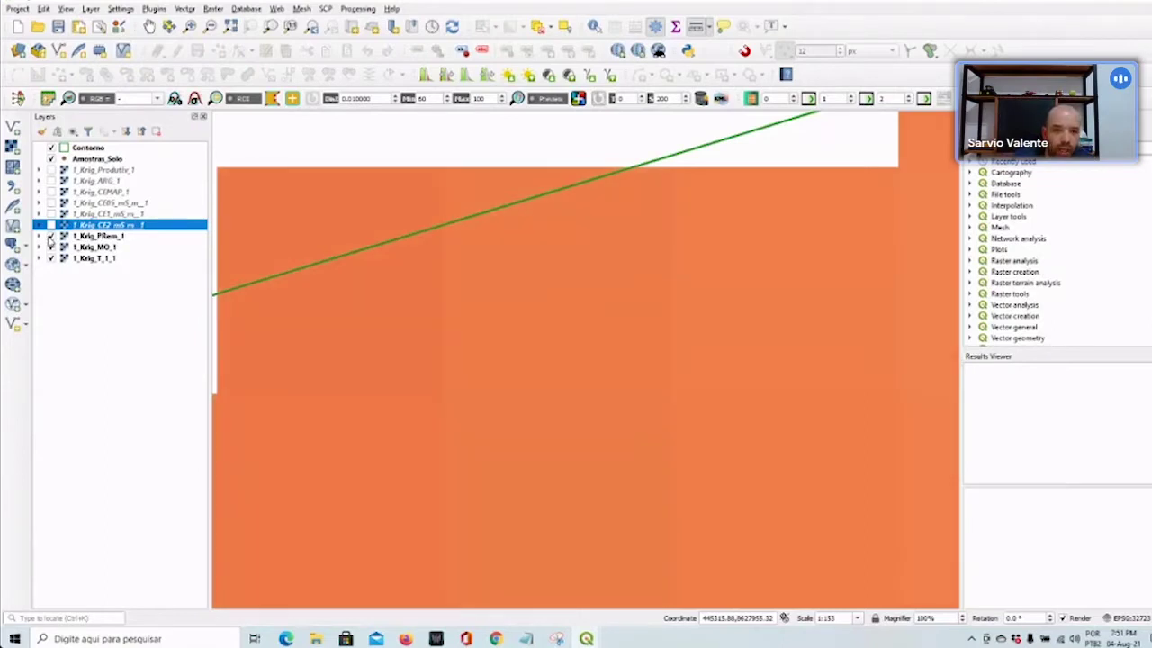
{"action": "left_click", "coordinate": [51, 225]}
{"action": "left_click", "coordinate": [51, 213]}
{"action": "left_click", "coordinate": [51, 203]}
{"action": "left_click", "coordinate": [51, 192]}
{"action": "left_click", "coordinate": [51, 181]}
{"action": "left_click", "coordinate": [52, 169]}
{"action": "scroll", "coordinate": [511, 280], "scroll_direction": "down", "scroll_amount": 3}
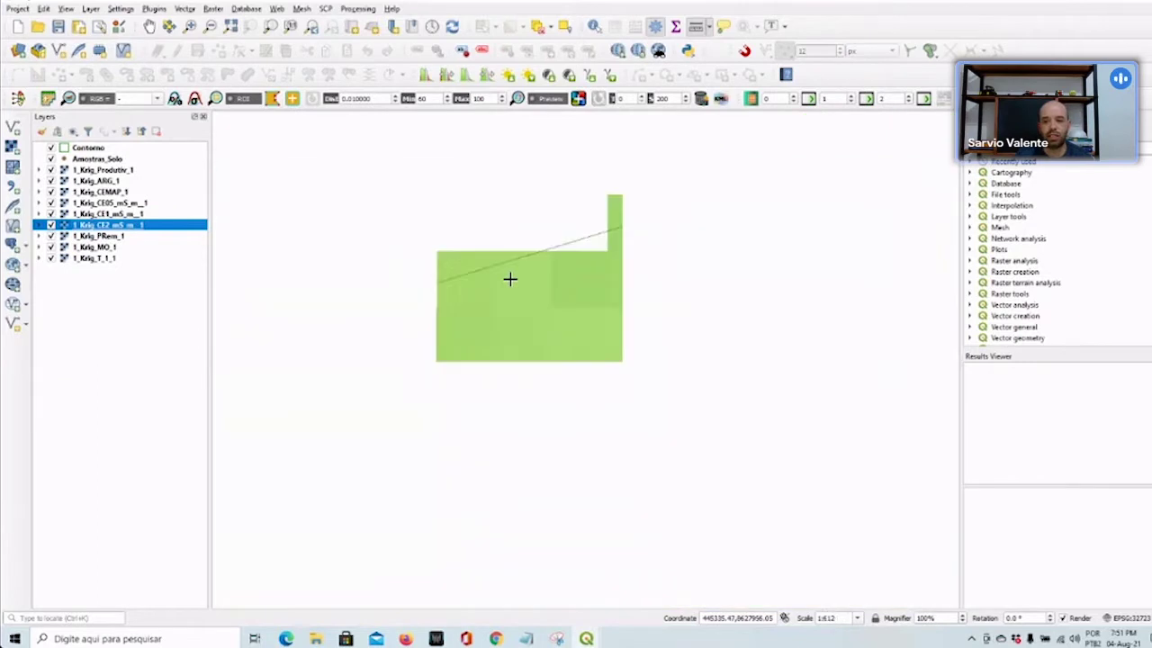
{"action": "scroll", "coordinate": [510, 280], "scroll_direction": "down", "scroll_amount": 3}
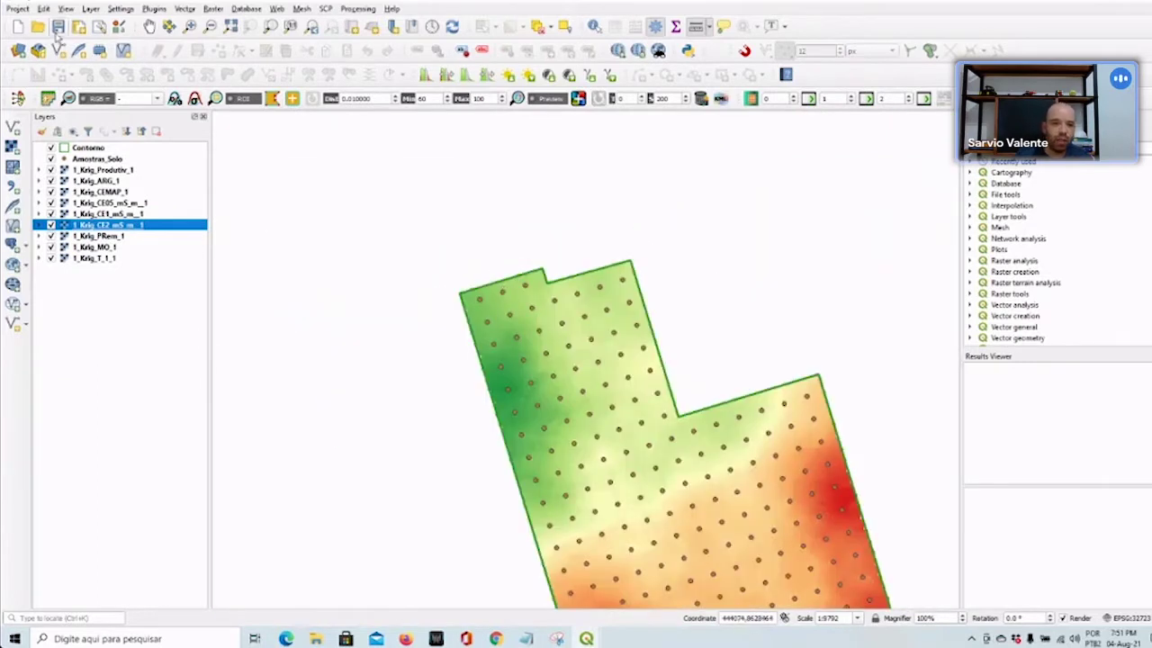
{"action": "left_click", "coordinate": [150, 27]}
{"action": "left_click_drag", "start_coordinate": [642, 423], "coordinate": [501, 285]}
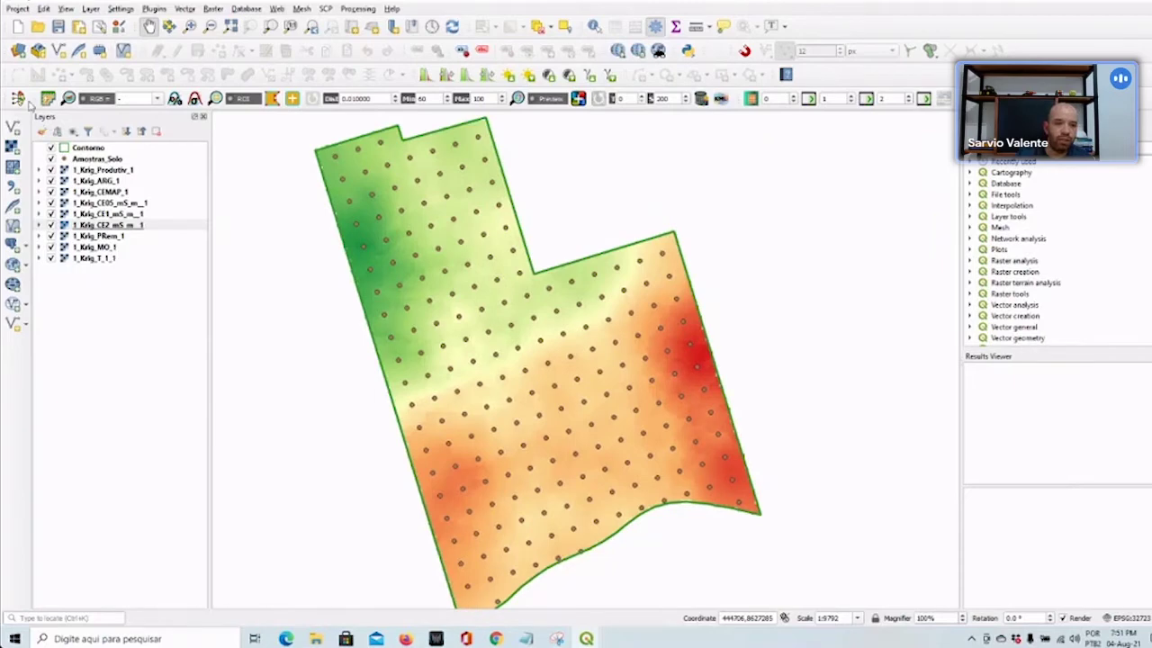
Return to the Smart-Map window and examine the pixel size and boundary polygon settings of the interpolation grid
{"action": "mouse_move", "coordinate": [589, 639]}
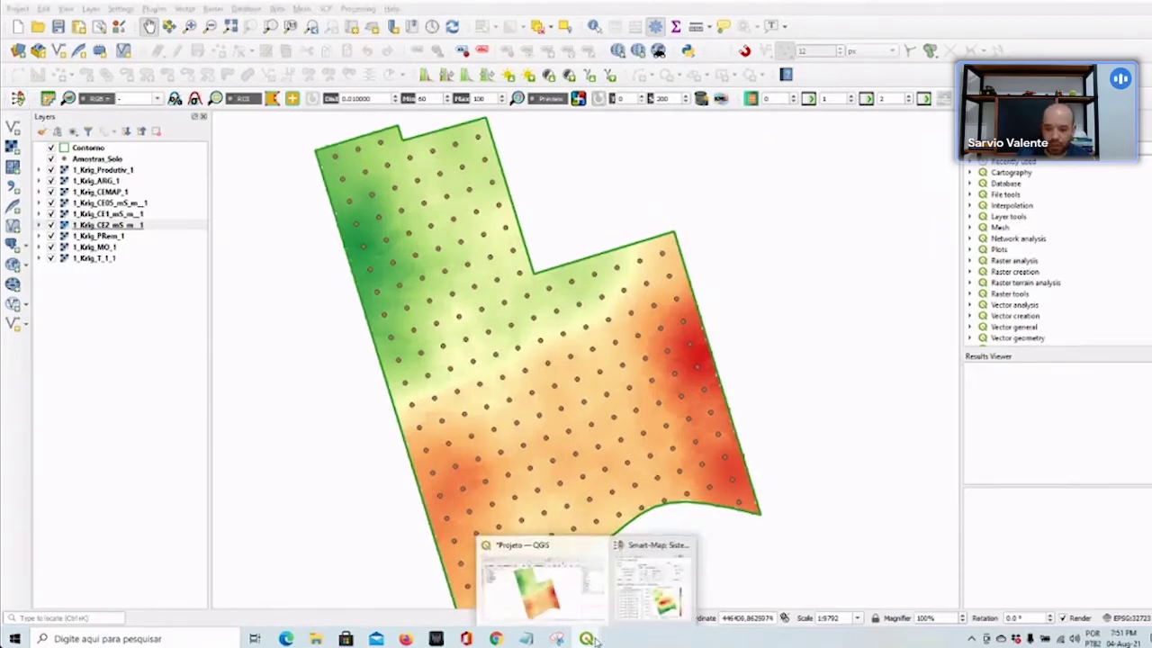
{"action": "left_click", "coordinate": [650, 589]}
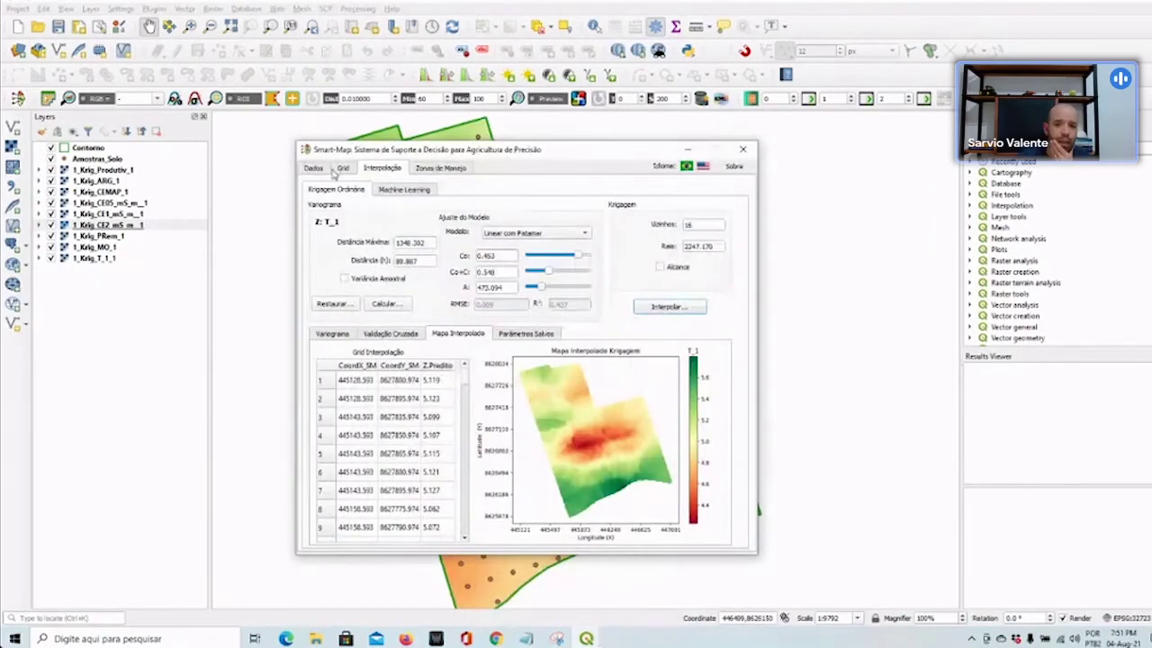
{"action": "left_click", "coordinate": [315, 168]}
{"action": "left_click", "coordinate": [344, 168]}
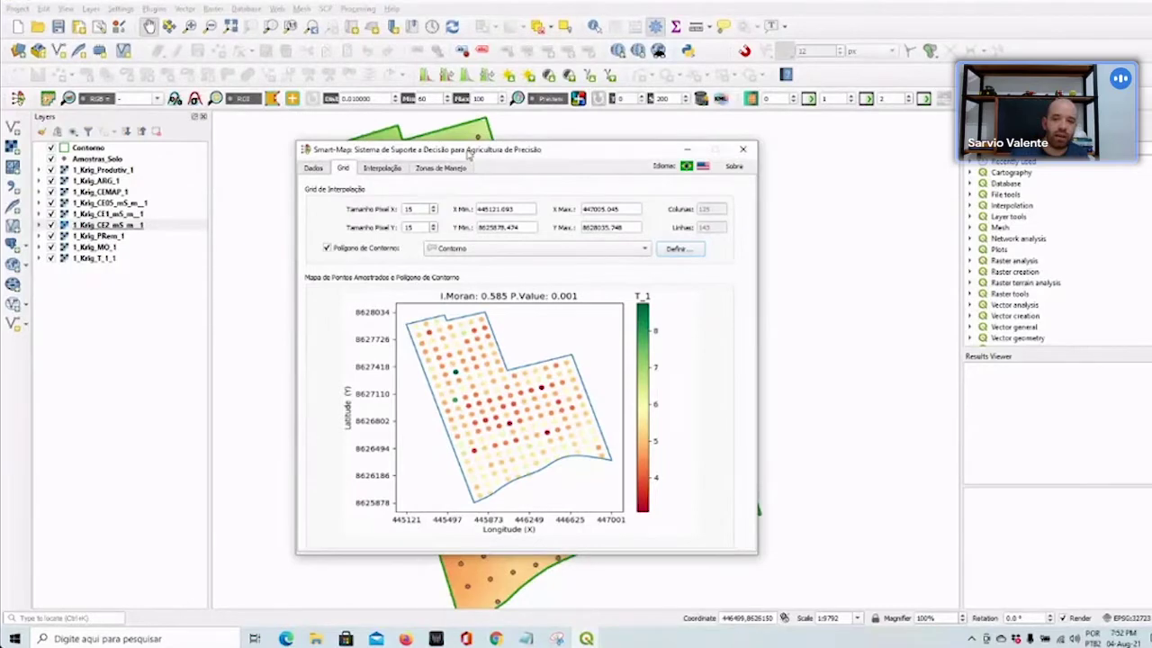
{"action": "left_click_drag", "start_coordinate": [467, 155], "coordinate": [433, 150]}
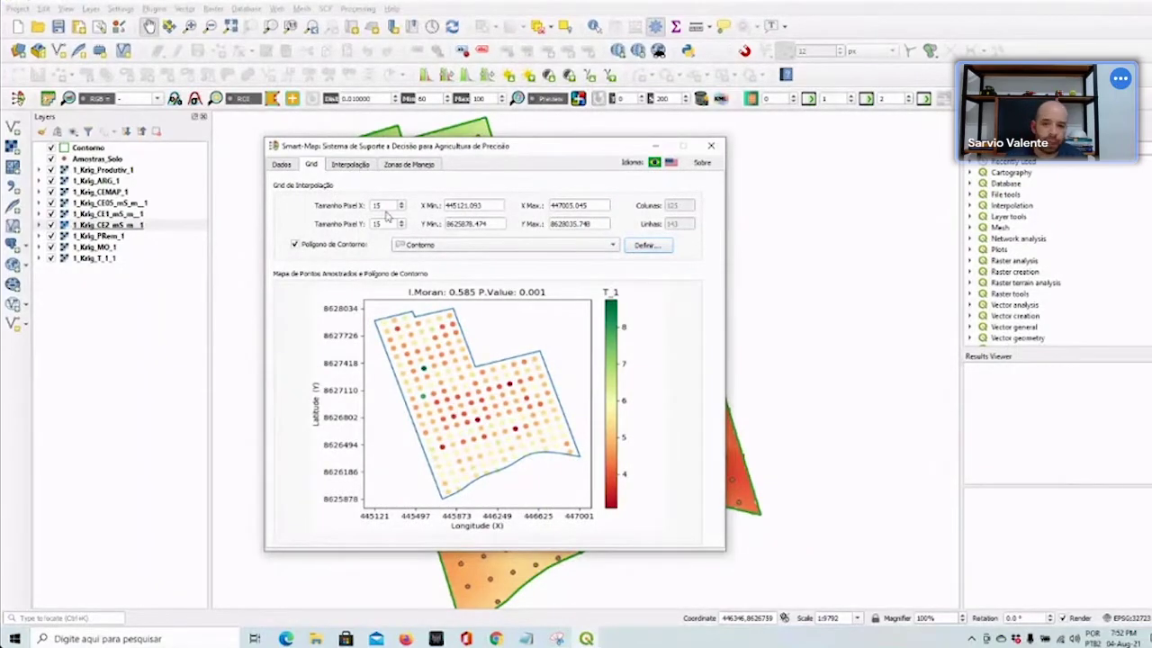
Mark all nine interpolated kriging maps, from ARG_Gri to T_1_Gri, and add them as variables for generating management zones
{"action": "left_click", "coordinate": [345, 165]}
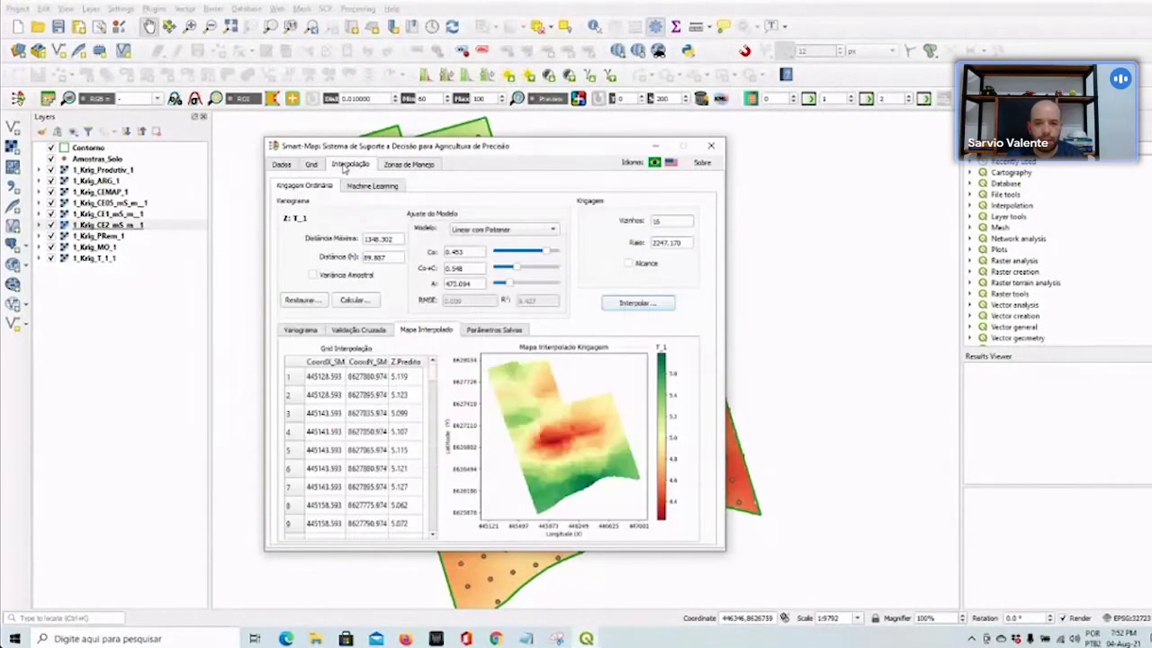
{"action": "left_click", "coordinate": [401, 165]}
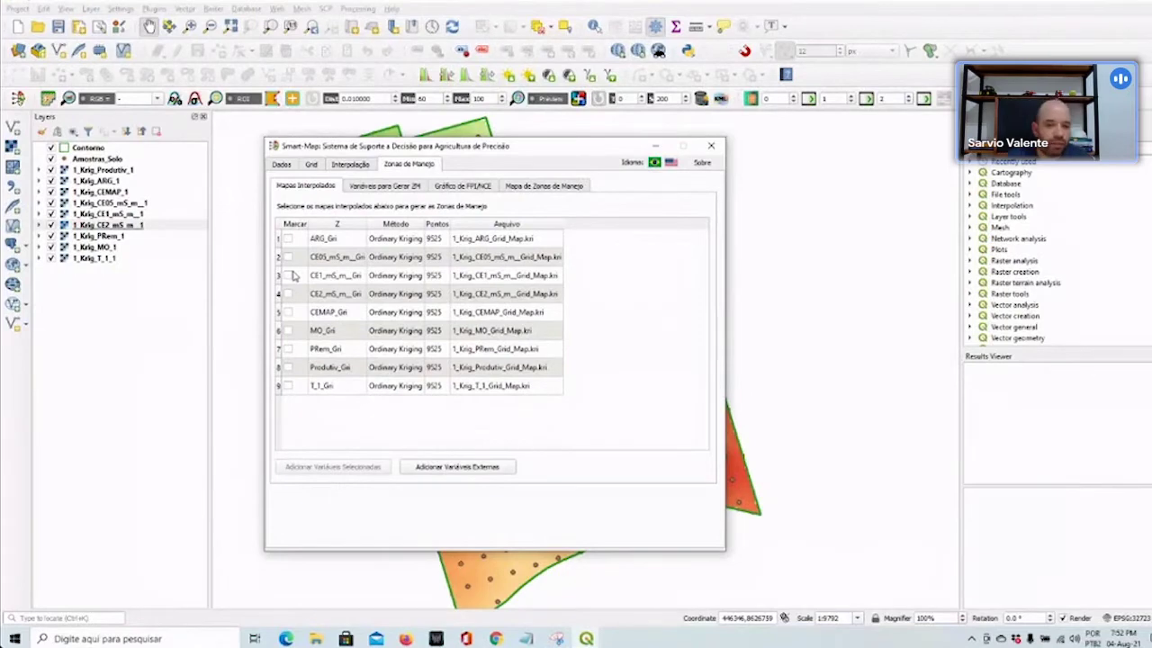
{"action": "left_click", "coordinate": [288, 239]}
{"action": "left_click", "coordinate": [288, 257]}
{"action": "left_click", "coordinate": [288, 276]}
{"action": "left_click", "coordinate": [288, 294]}
{"action": "left_click", "coordinate": [288, 330]}
{"action": "left_click", "coordinate": [288, 349]}
{"action": "left_click", "coordinate": [288, 368]}
{"action": "left_click", "coordinate": [288, 386]}
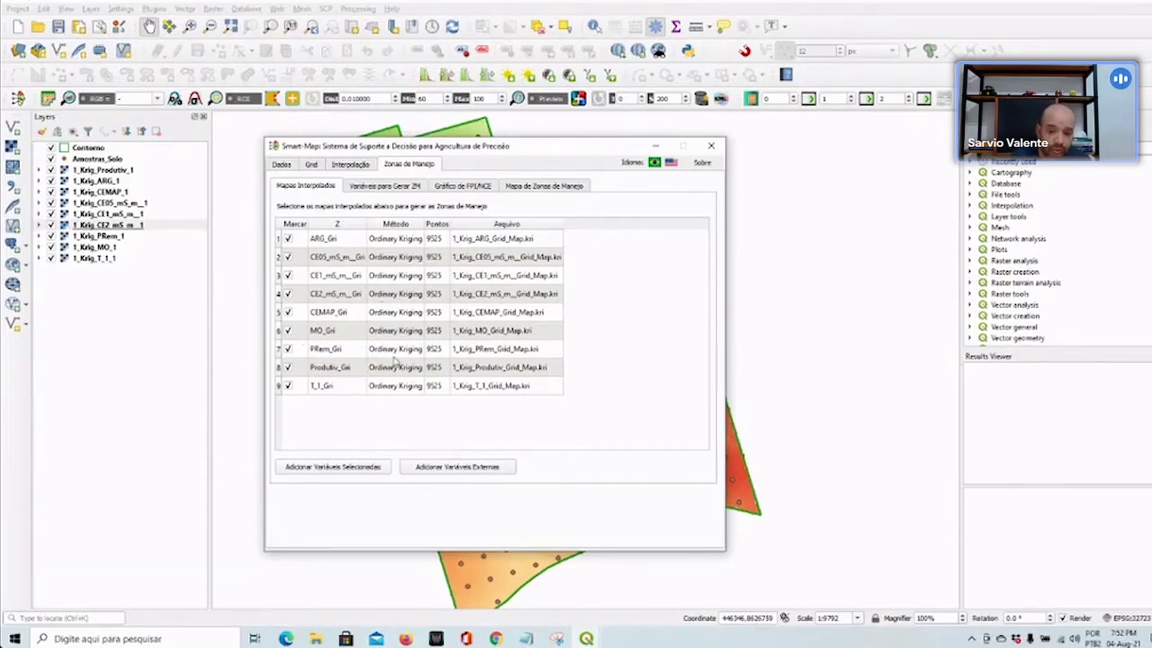
{"action": "left_click", "coordinate": [333, 467]}
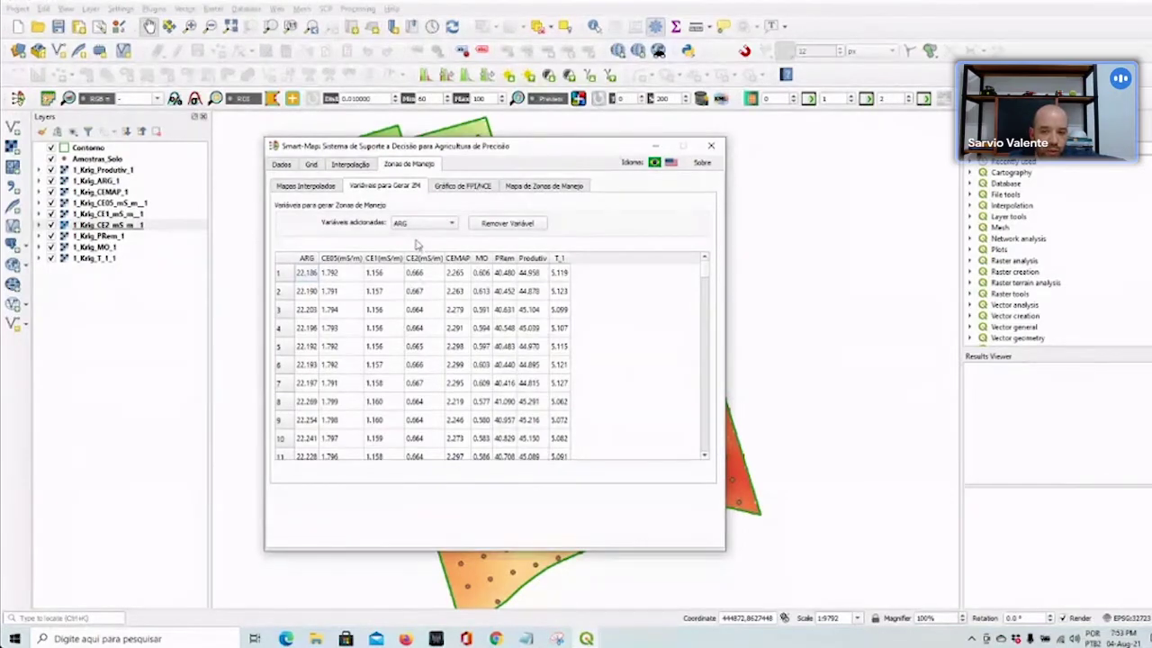
Examine the interpolated values of each attribute, from ARG across to PRem, for the first pixel in the management zone variables table
{"action": "left_click", "coordinate": [413, 277]}
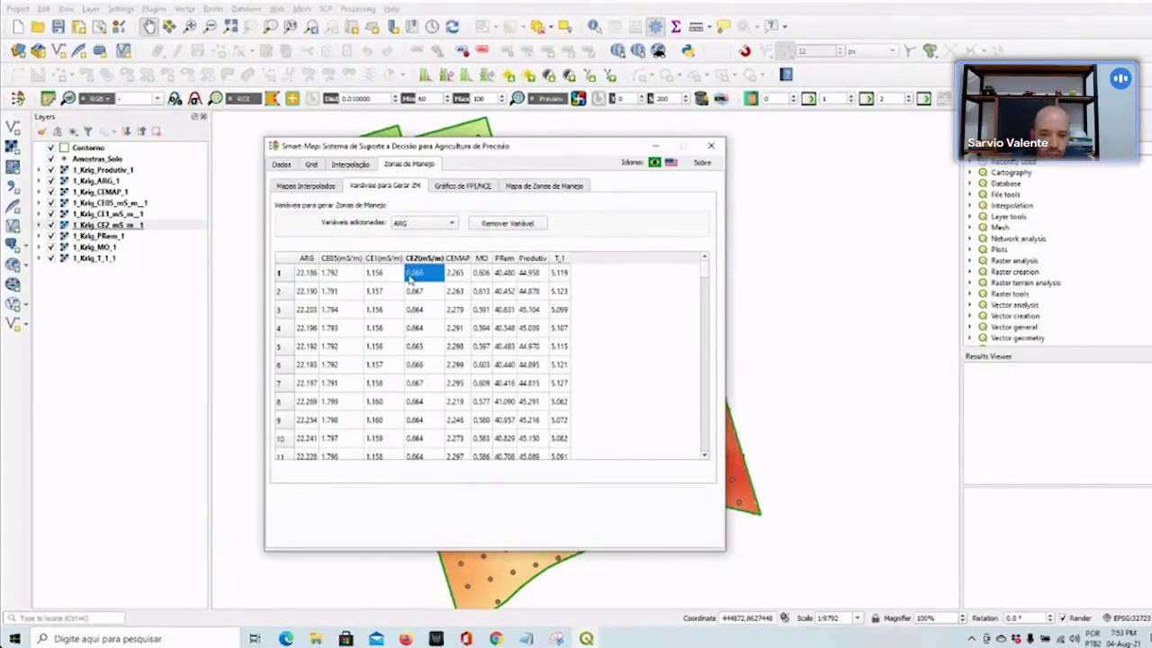
{"action": "left_click", "coordinate": [412, 295]}
{"action": "left_click", "coordinate": [420, 282]}
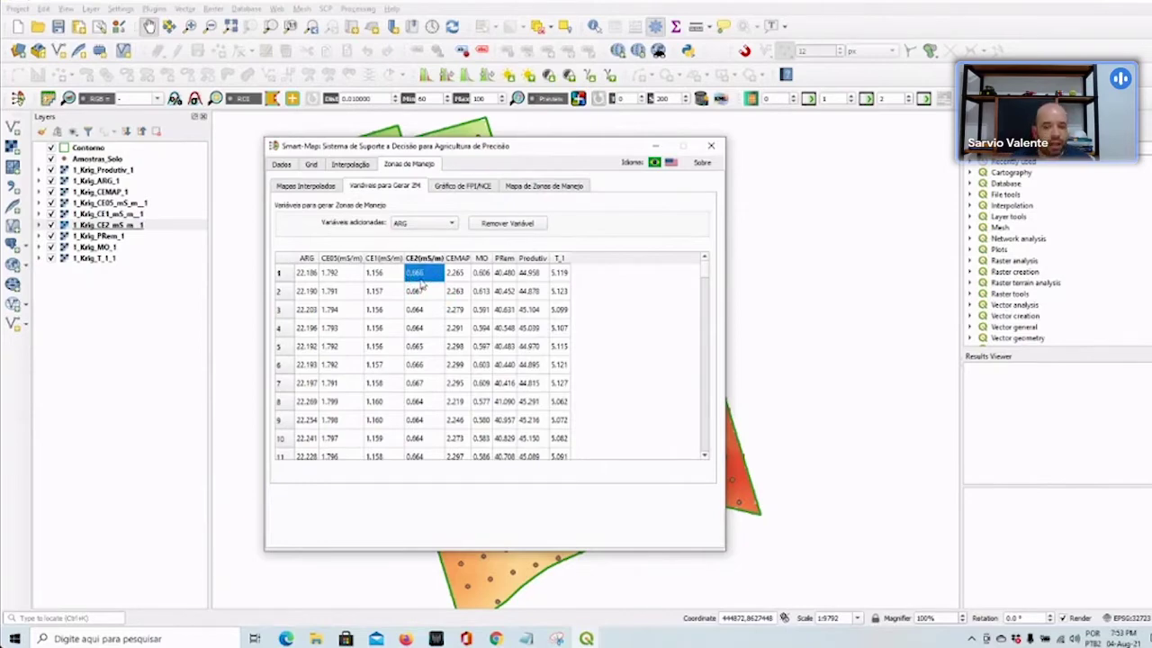
{"action": "left_click", "coordinate": [310, 276]}
{"action": "left_click", "coordinate": [418, 277]}
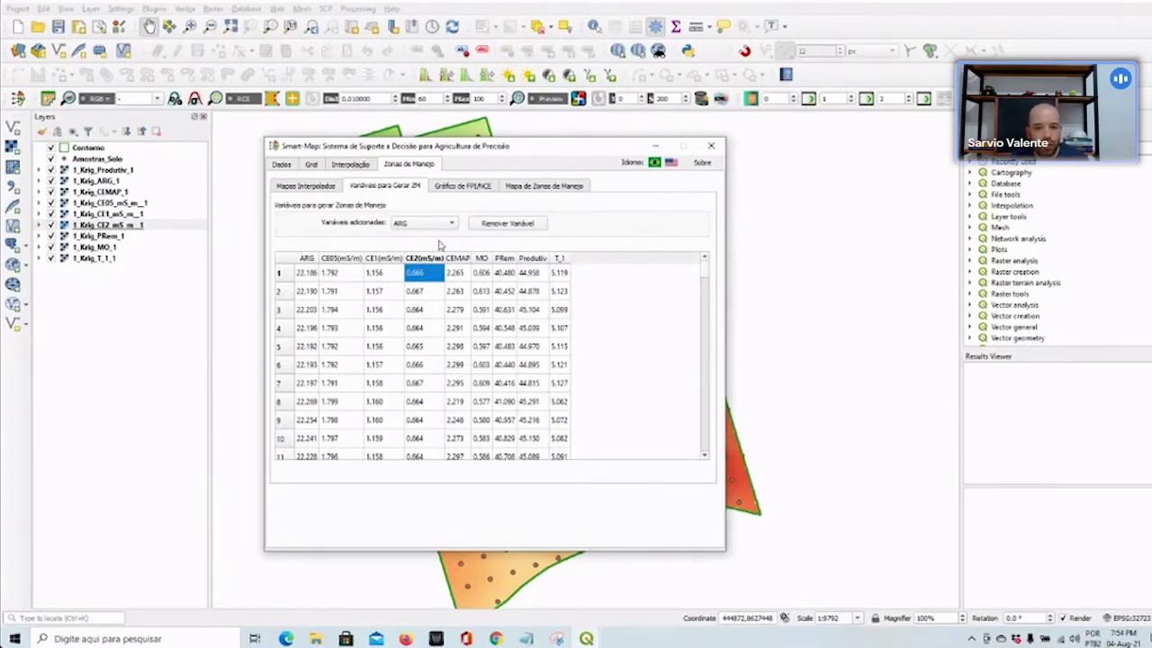
{"action": "left_click", "coordinate": [309, 275]}
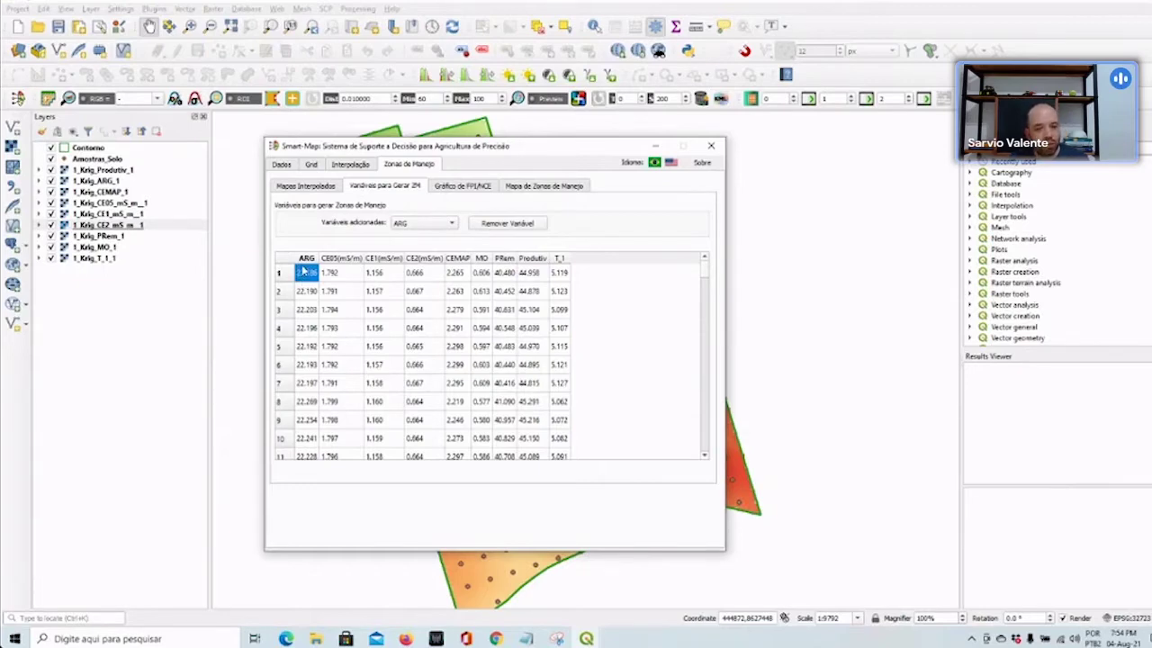
{"action": "left_click_drag", "start_coordinate": [333, 274], "coordinate": [495, 277]}
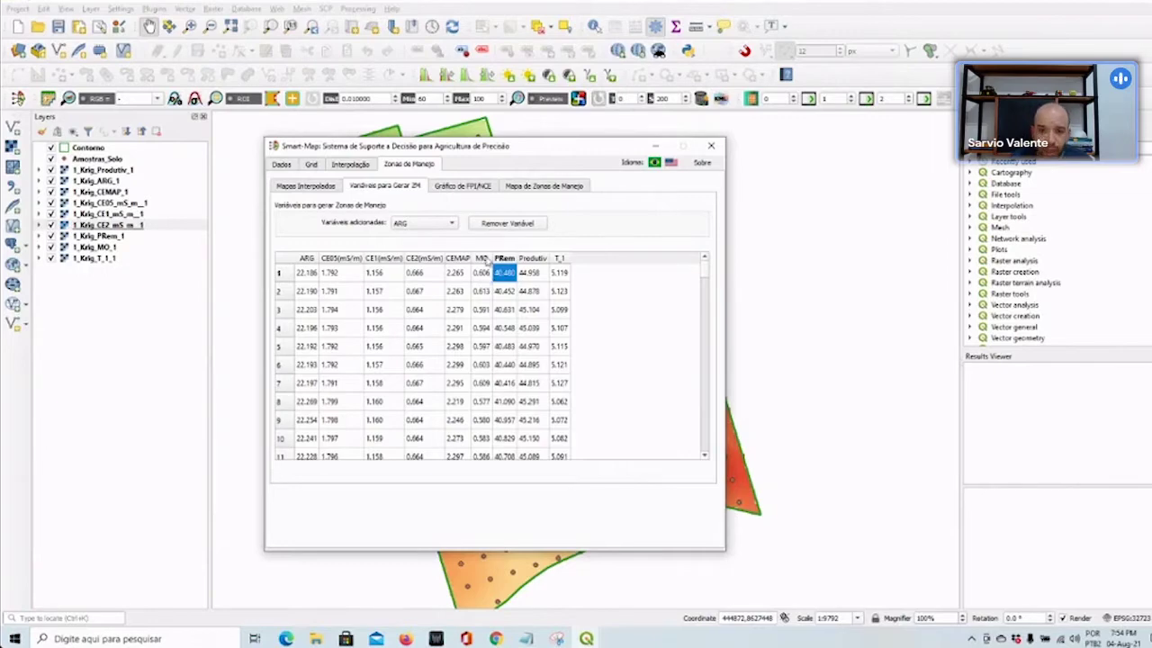
Calculate the Fuzzy Performance Index (FPI) and Normalized Classification Entropy (NCE) chart for the added variables
{"action": "left_click", "coordinate": [466, 186]}
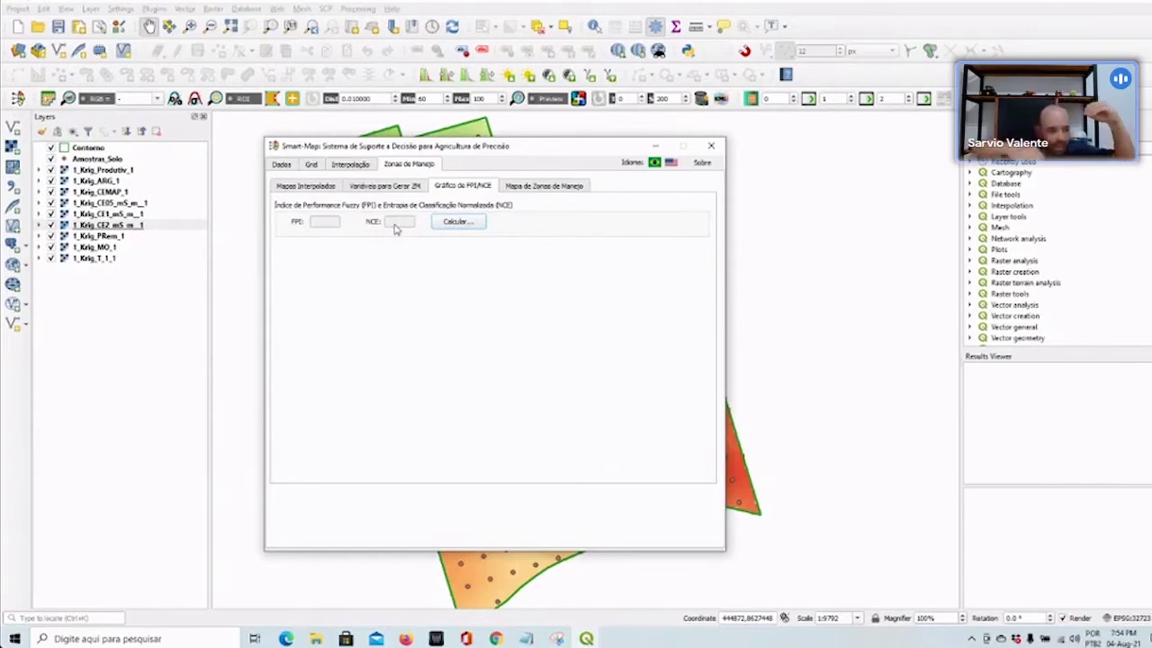
{"action": "left_click", "coordinate": [441, 223]}
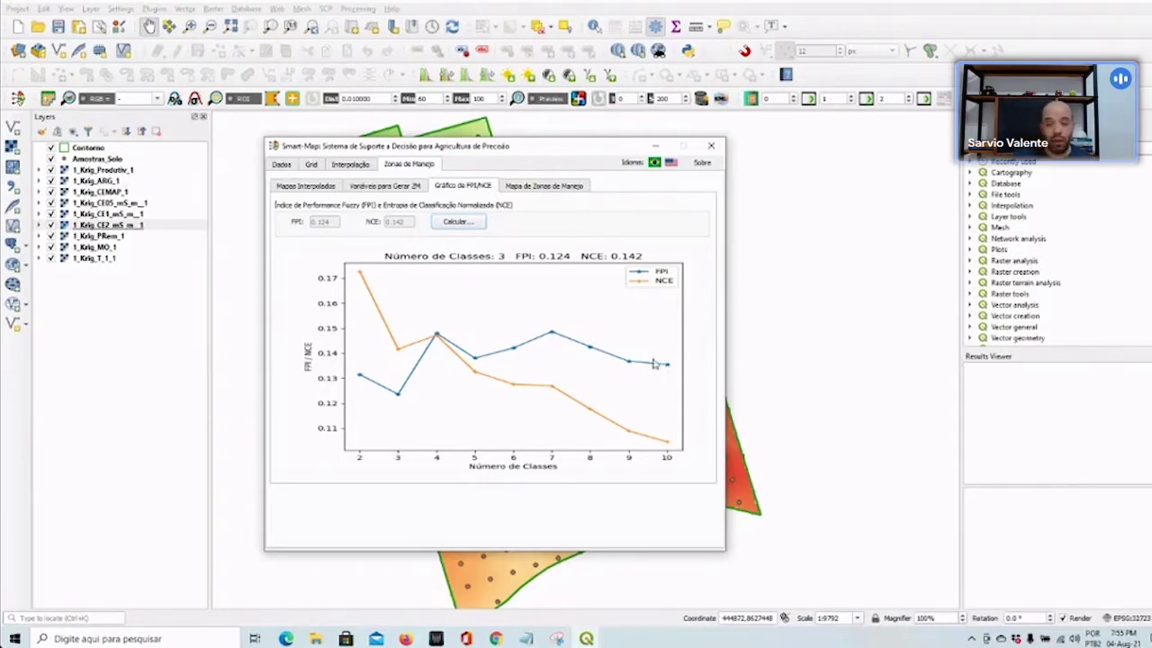
Generate a management zone map with at most 100 iterations, a fuzzy coefficient of 1.25 and 3 zones
{"action": "left_click", "coordinate": [557, 189]}
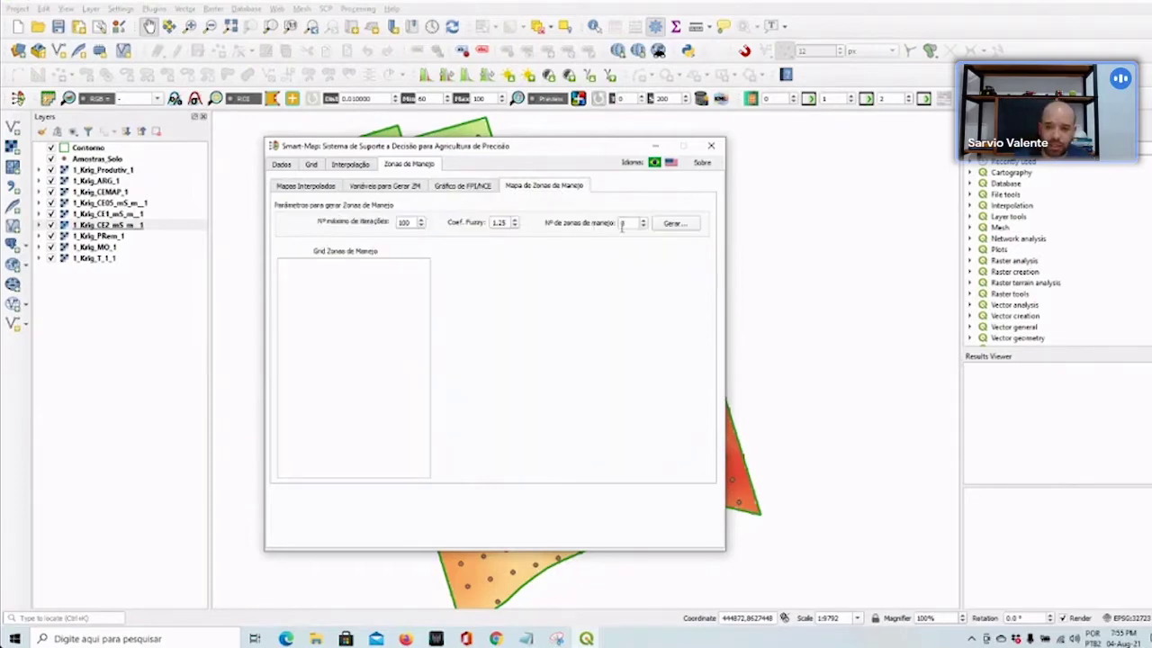
{"action": "left_click", "coordinate": [409, 222]}
{"action": "left_click_drag", "start_coordinate": [412, 221], "coordinate": [394, 225]}
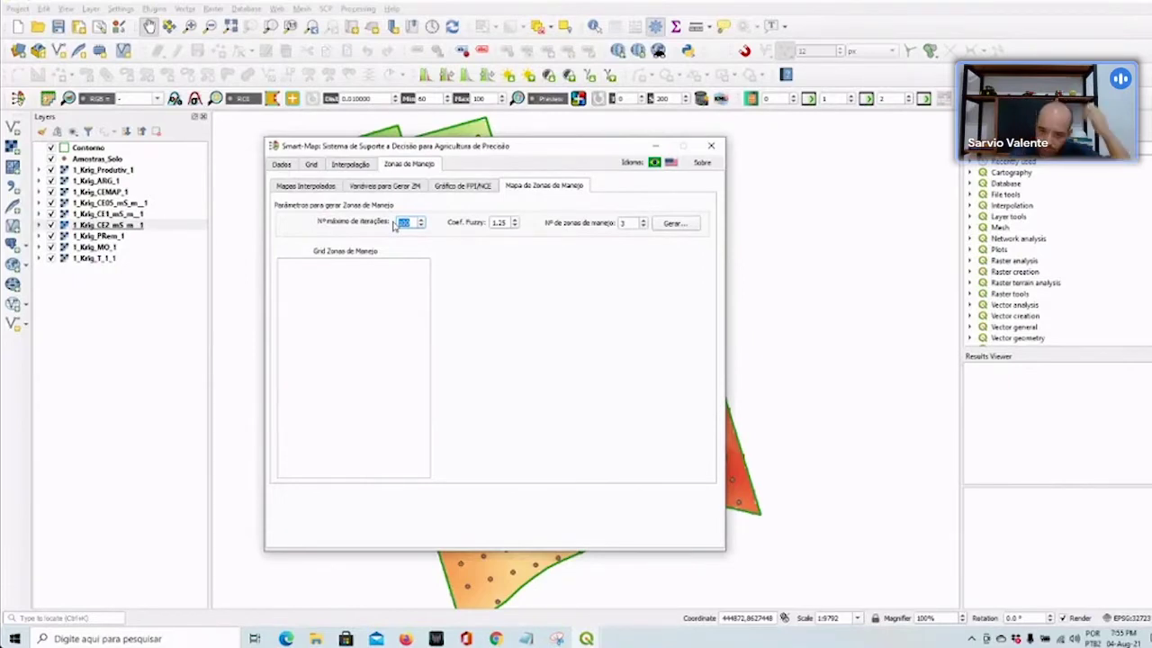
{"action": "double_click", "coordinate": [500, 222]}
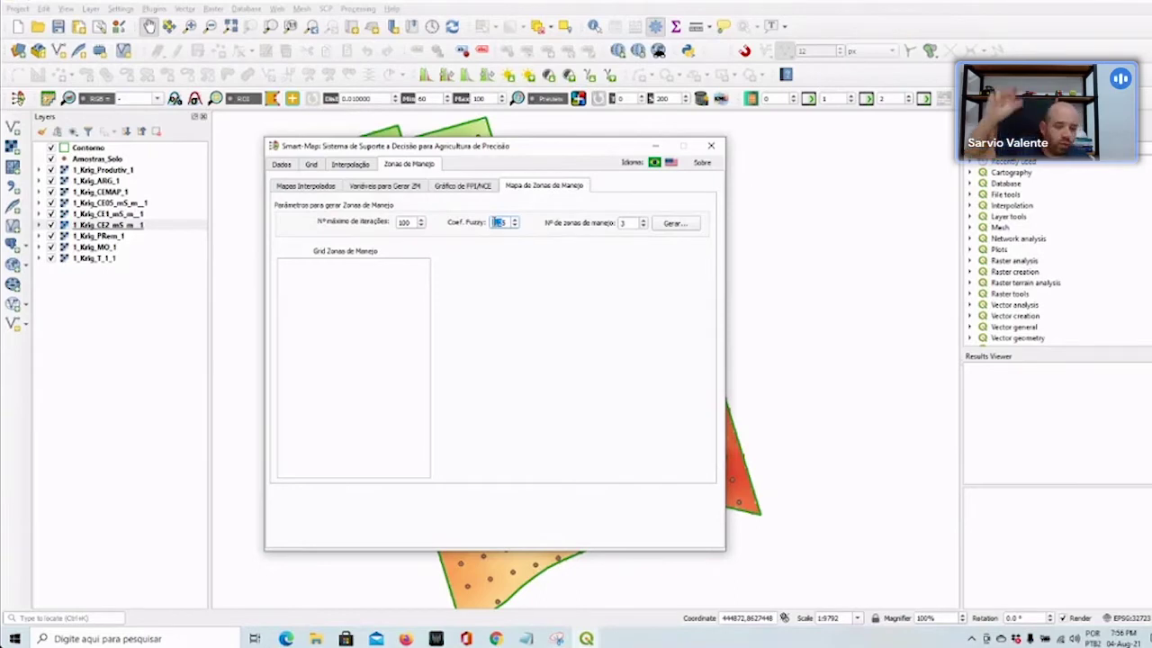
{"action": "type", "text": "1,25"}
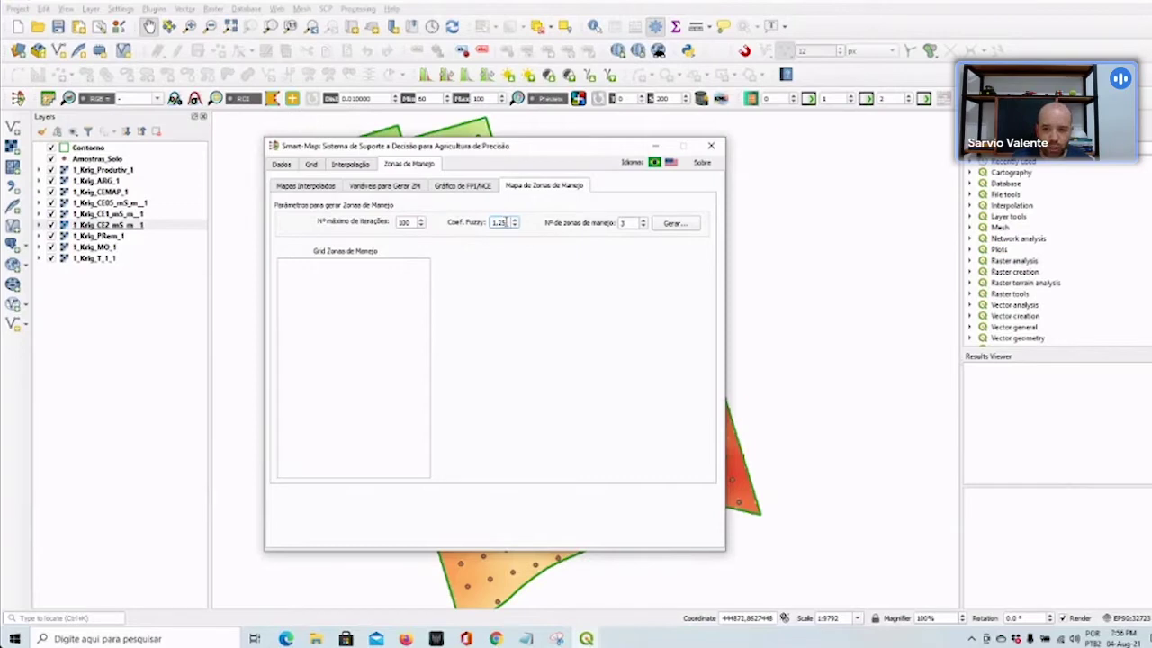
{"action": "double_click", "coordinate": [622, 222]}
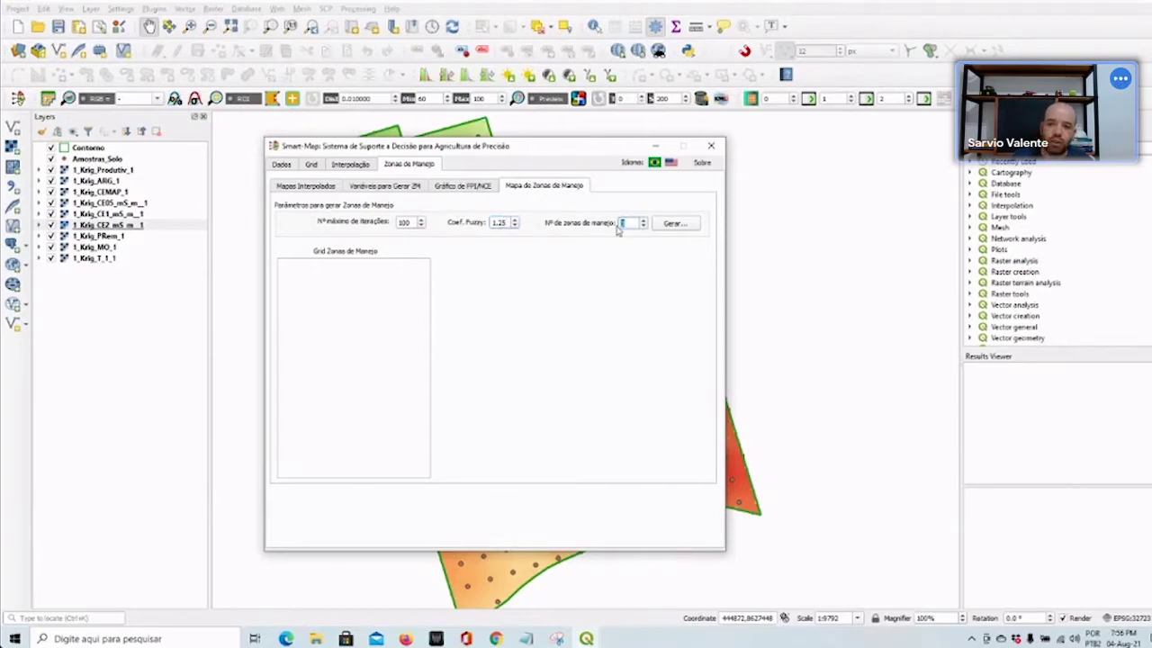
{"action": "left_click", "coordinate": [674, 224]}
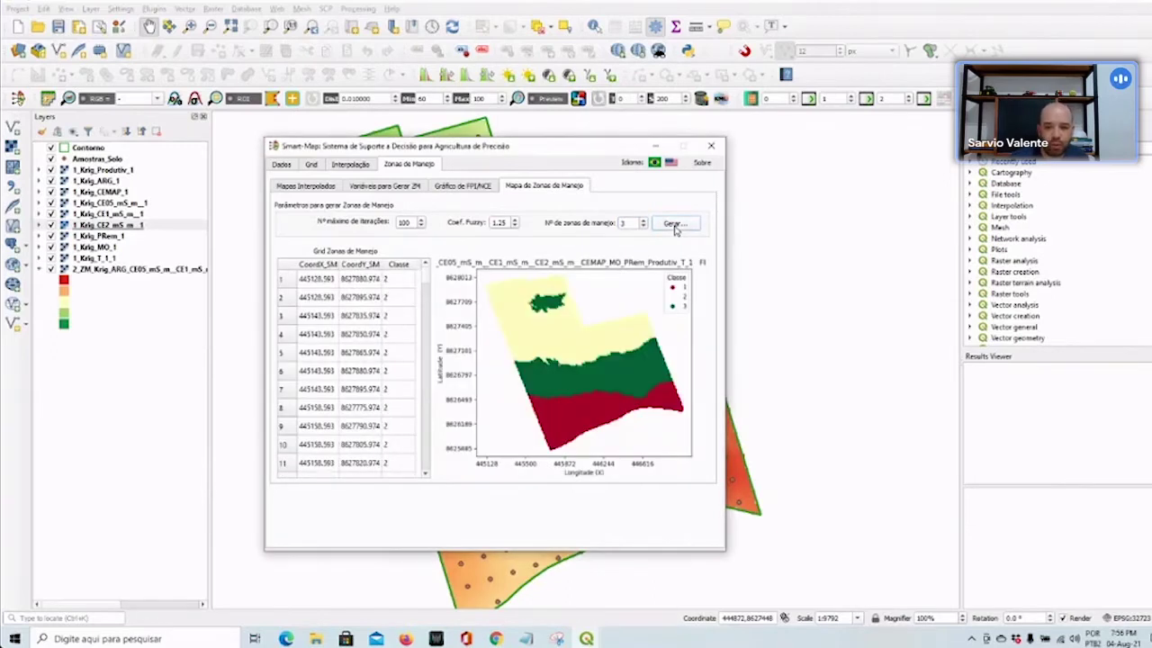
Examine the class assigned to each pixel in the management zone grid, from its first rows through to its end
{"action": "left_click", "coordinate": [400, 280]}
{"action": "left_click_drag", "start_coordinate": [401, 281], "coordinate": [392, 360]}
{"action": "scroll", "coordinate": [393, 367], "scroll_direction": "down", "scroll_amount": 10}
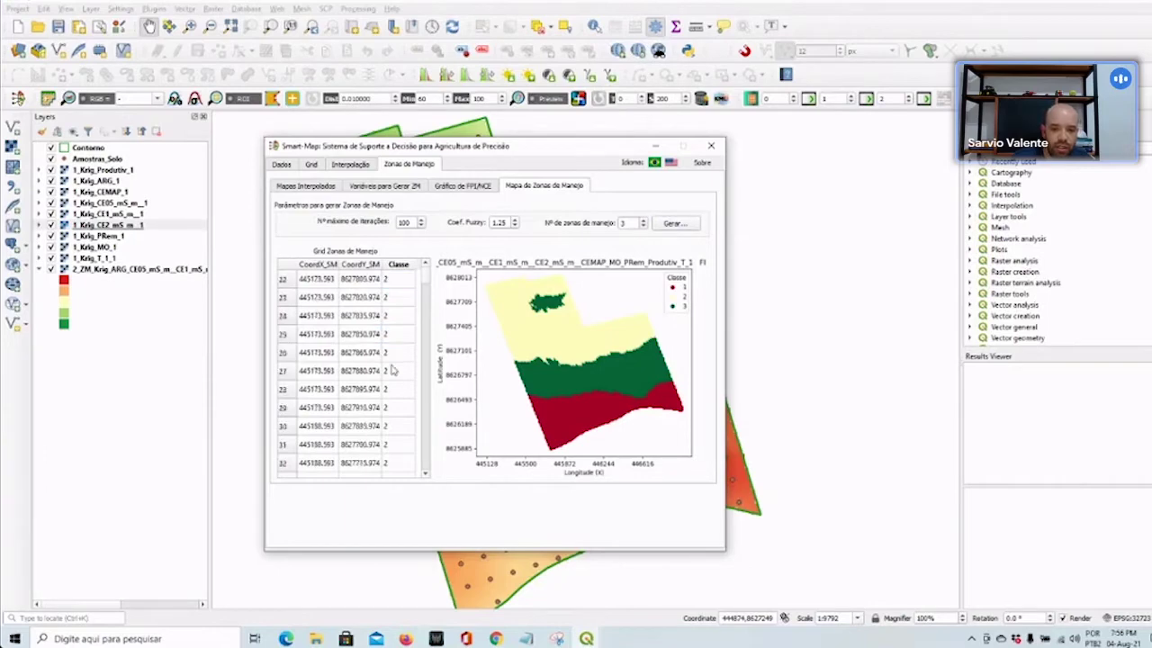
{"action": "left_click_drag", "start_coordinate": [428, 282], "coordinate": [427, 428]}
{"action": "left_click", "coordinate": [391, 369]}
{"action": "left_click_drag", "start_coordinate": [427, 454], "coordinate": [429, 463]}
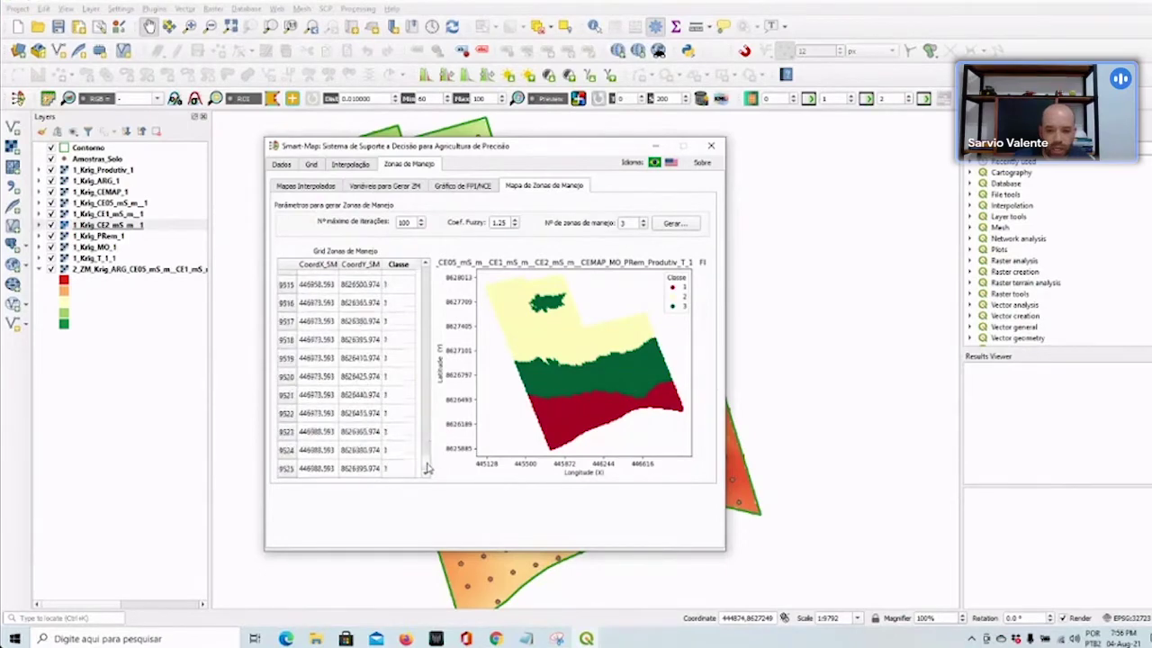
{"action": "left_click", "coordinate": [399, 394]}
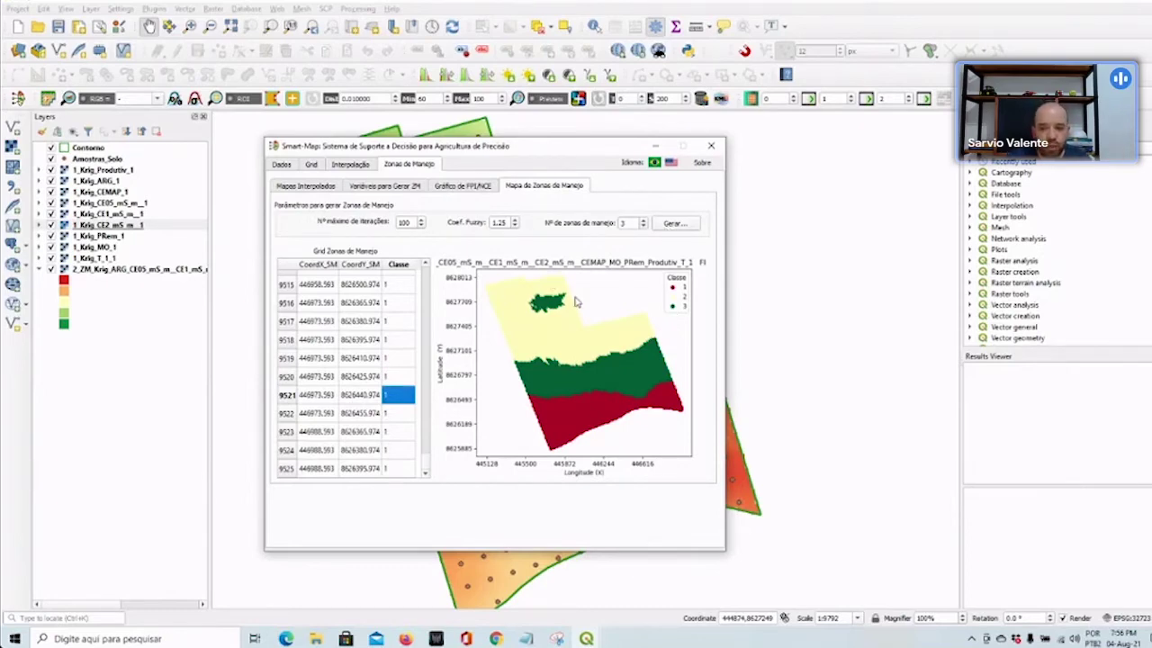
Regenerate the 3-zone management map four more times with the same iteration limit and fuzzy coefficient to compare the runs
{"action": "left_click", "coordinate": [674, 225]}
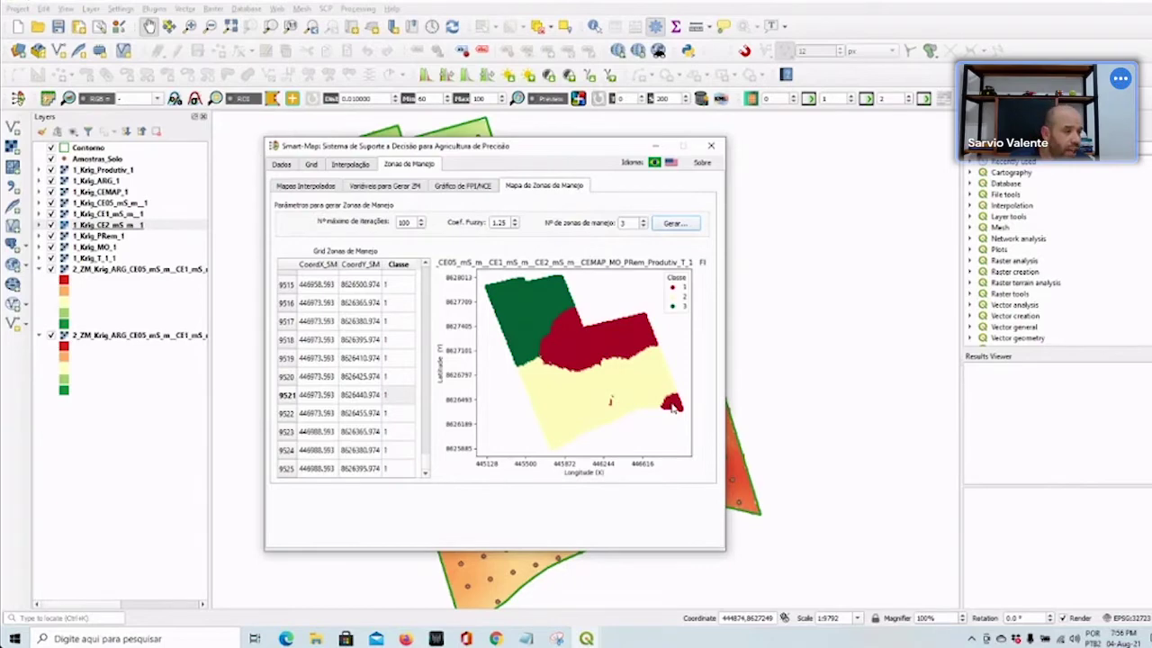
{"action": "left_click", "coordinate": [681, 225]}
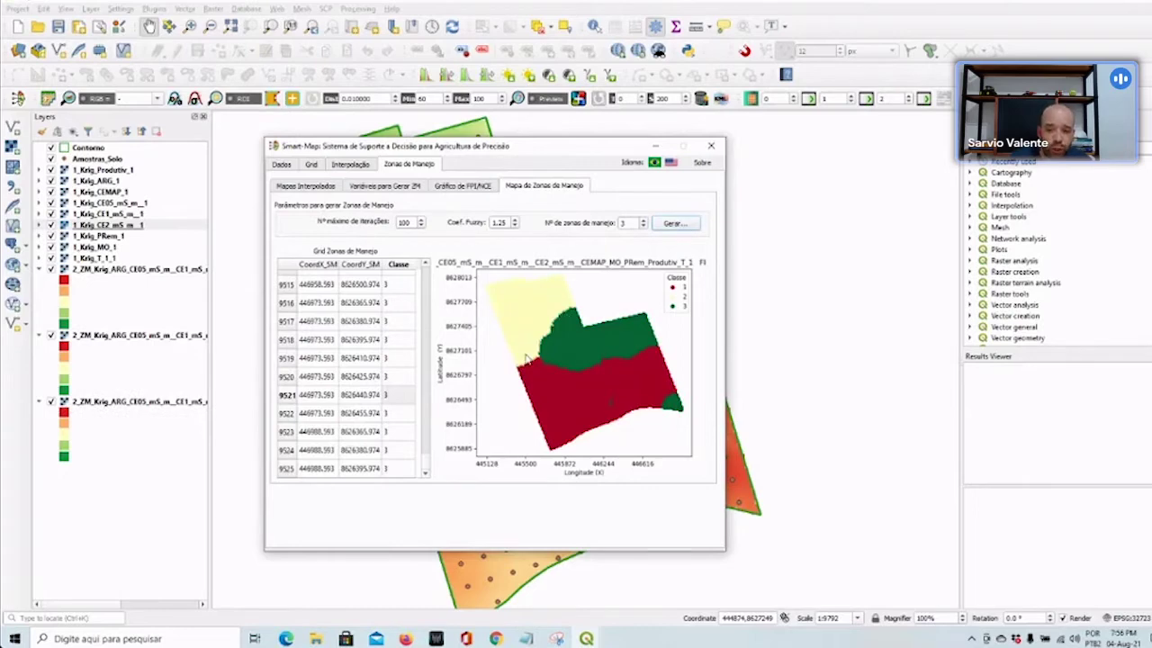
{"action": "left_click", "coordinate": [681, 225]}
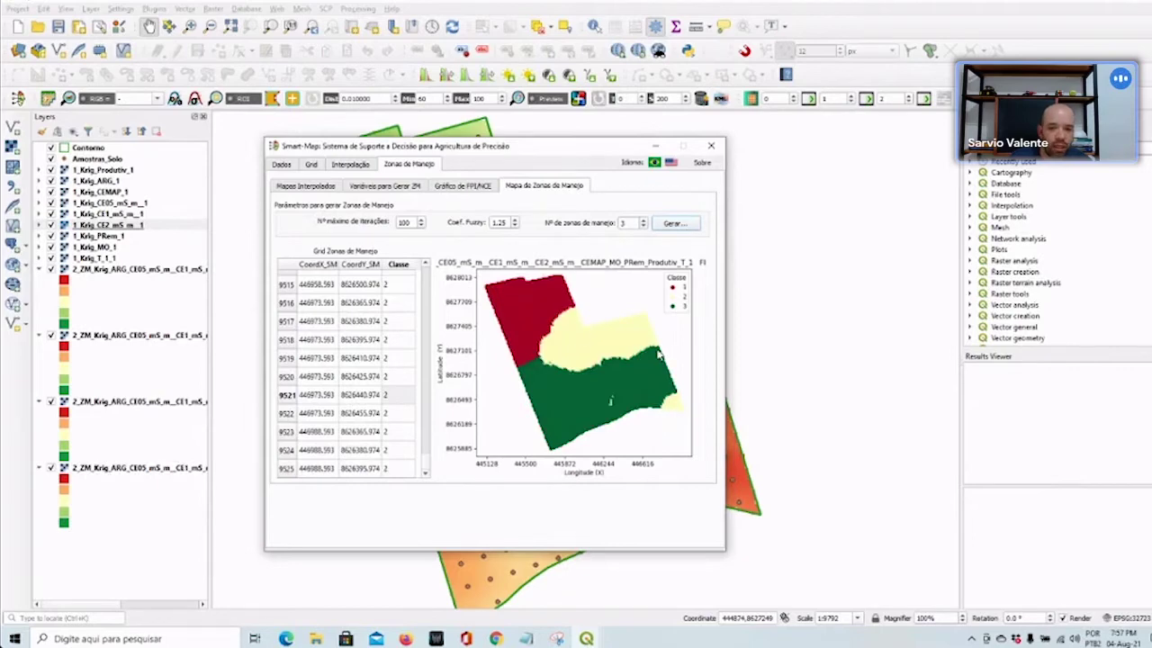
{"action": "left_click_drag", "start_coordinate": [411, 223], "coordinate": [393, 222]}
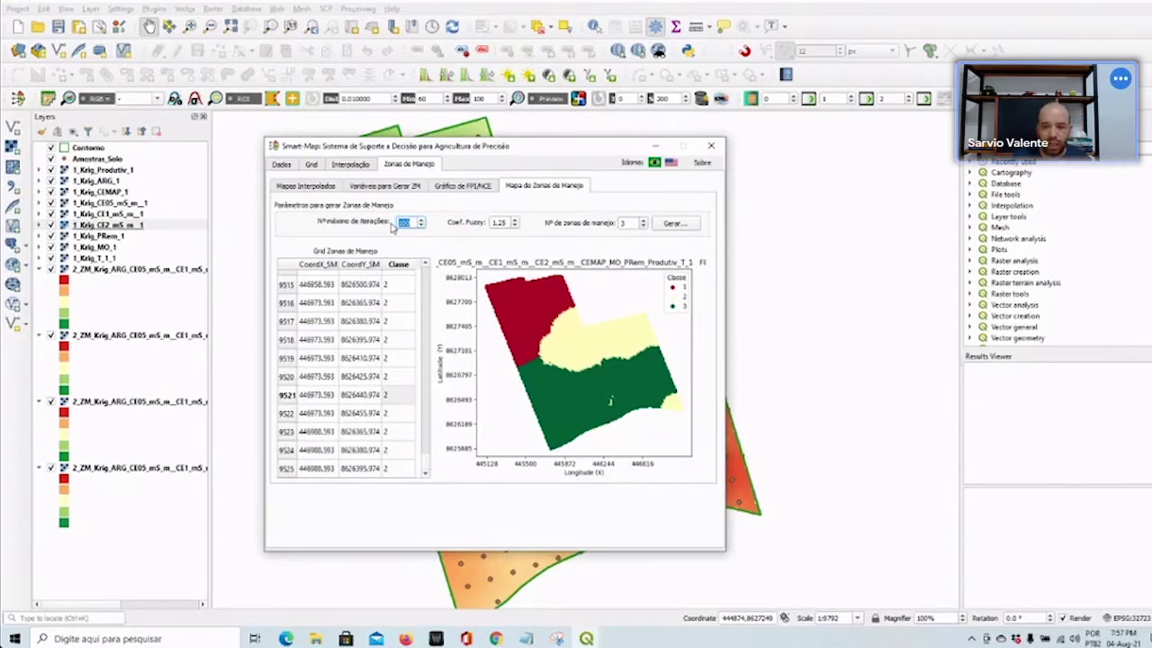
{"action": "left_click", "coordinate": [674, 225]}
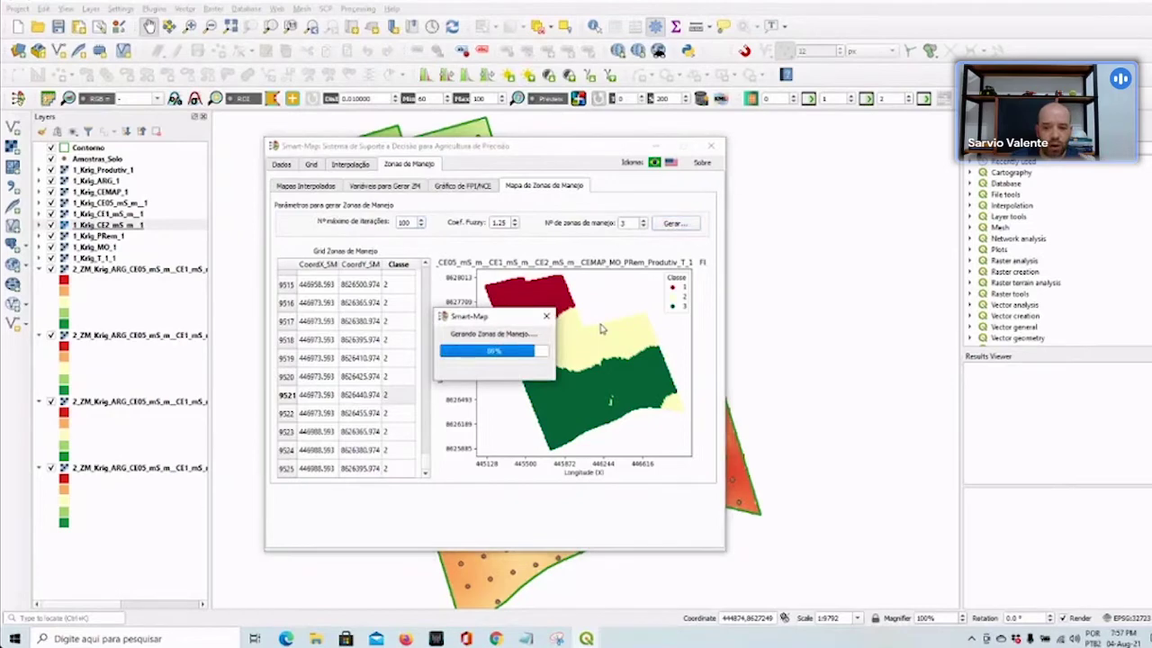
{"action": "key", "text": "Return"}
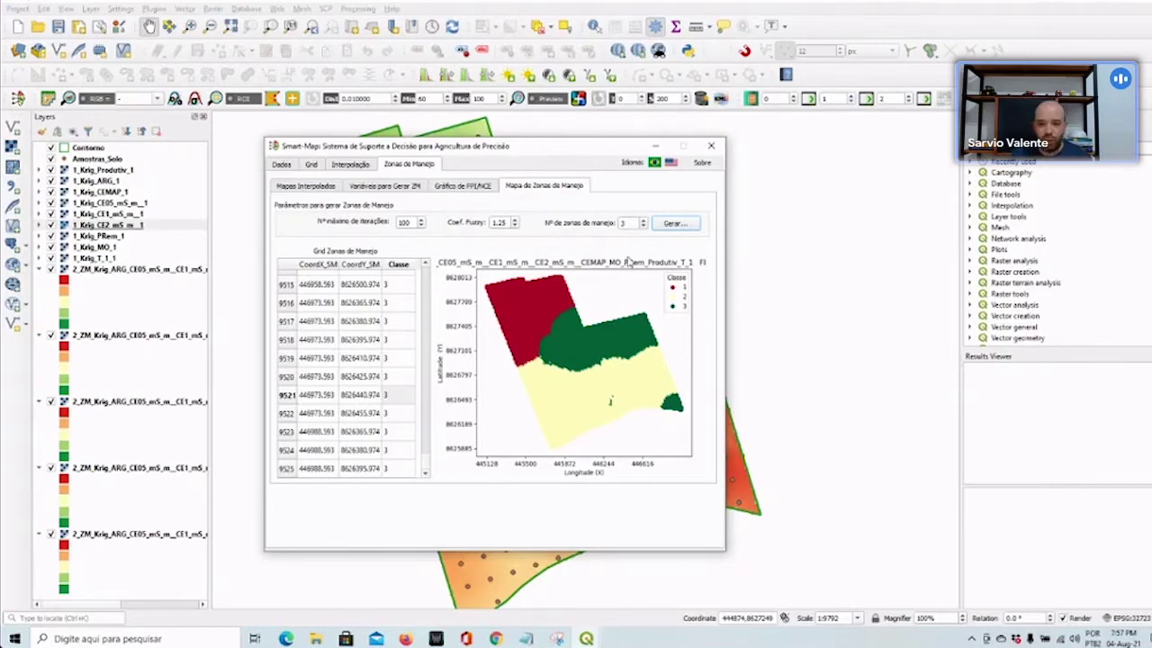
Set the number of management zones to 5 and generate the zone map three times
{"action": "double_click", "coordinate": [623, 222]}
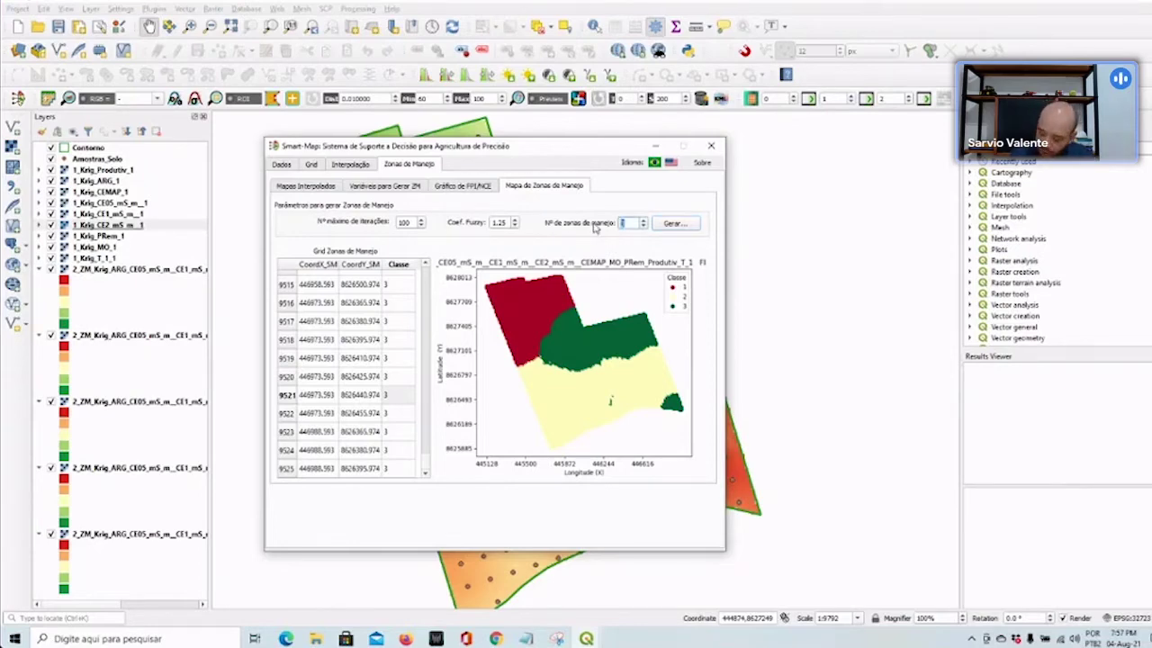
{"action": "type", "text": "5"}
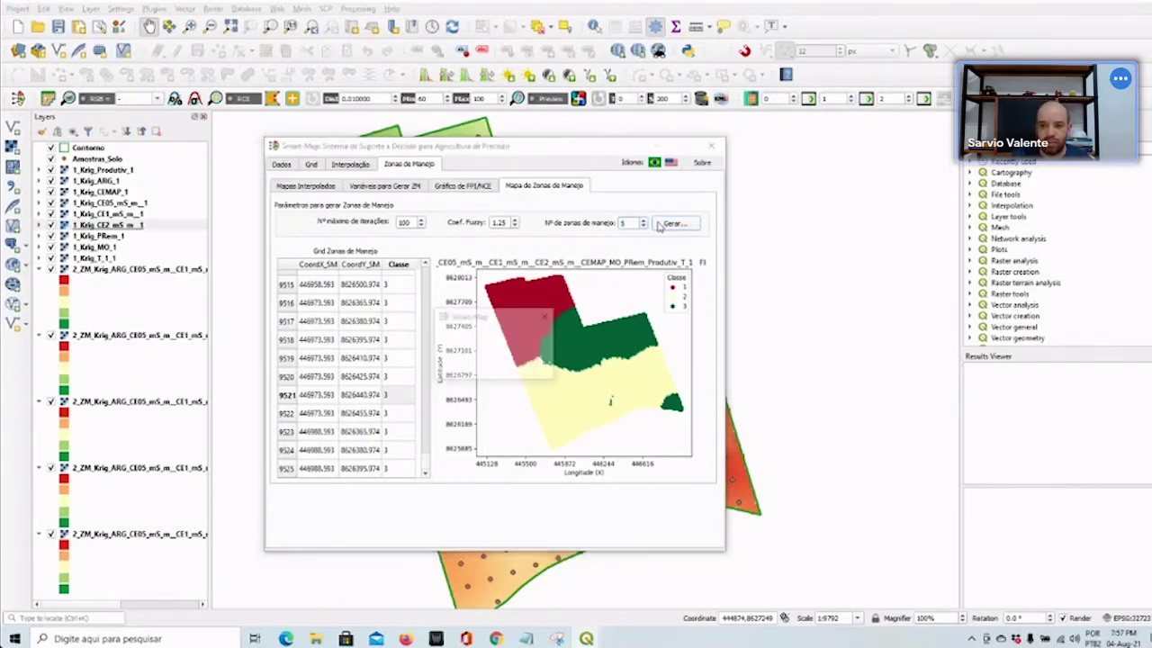
{"action": "left_click", "coordinate": [659, 225]}
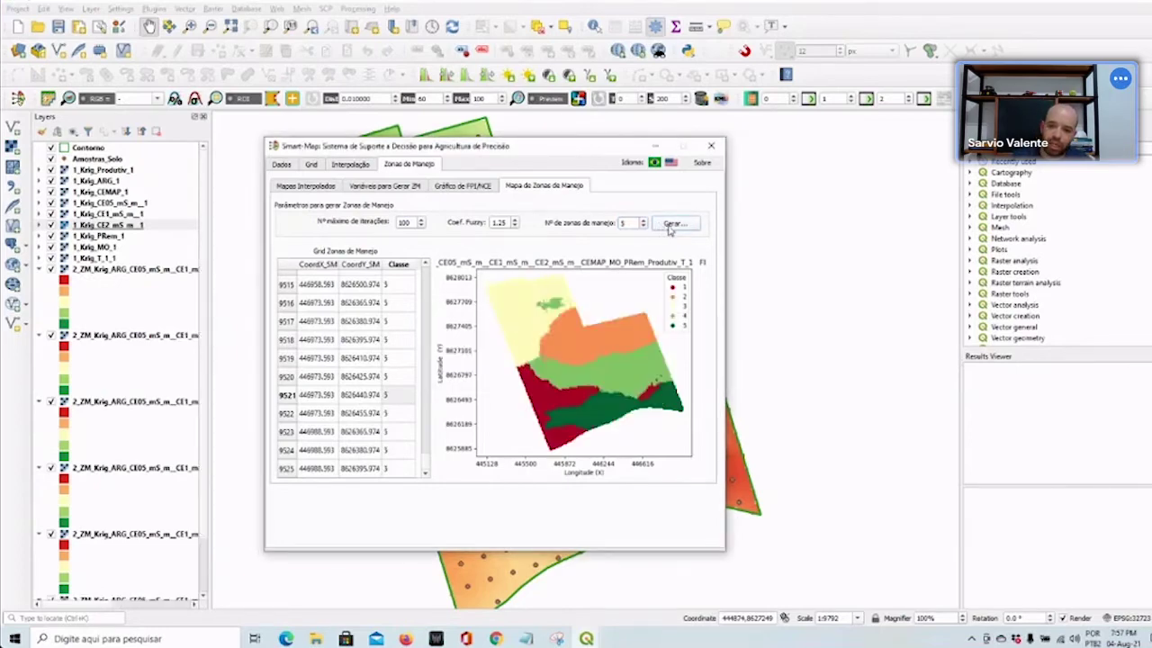
{"action": "left_click", "coordinate": [673, 224]}
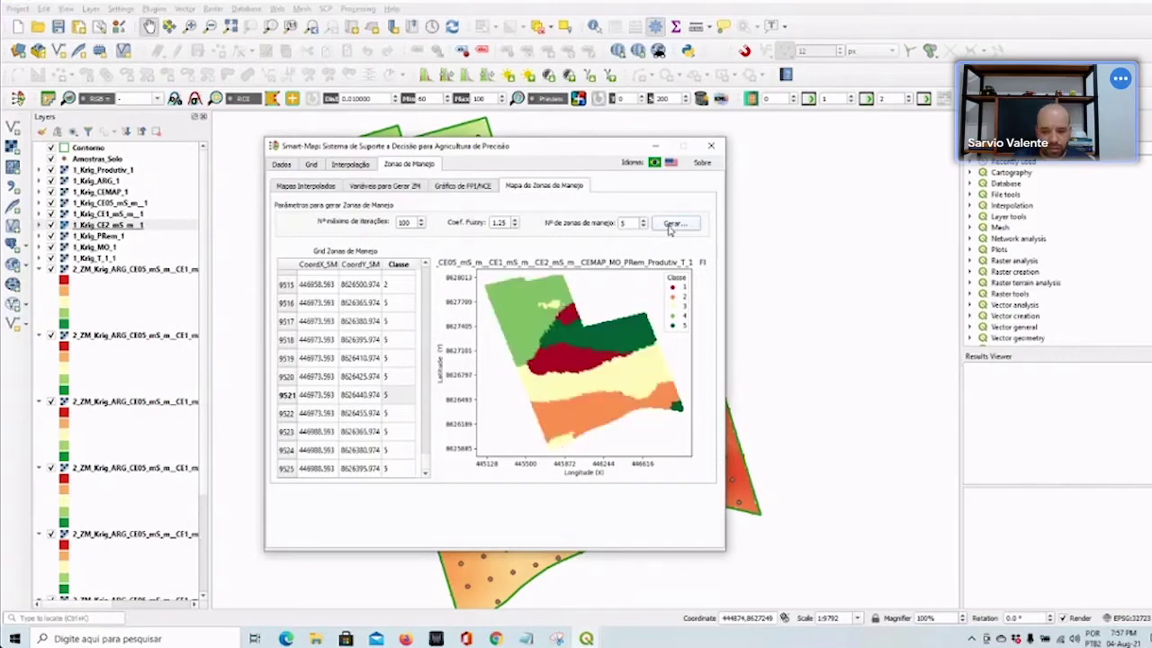
{"action": "left_click", "coordinate": [673, 224]}
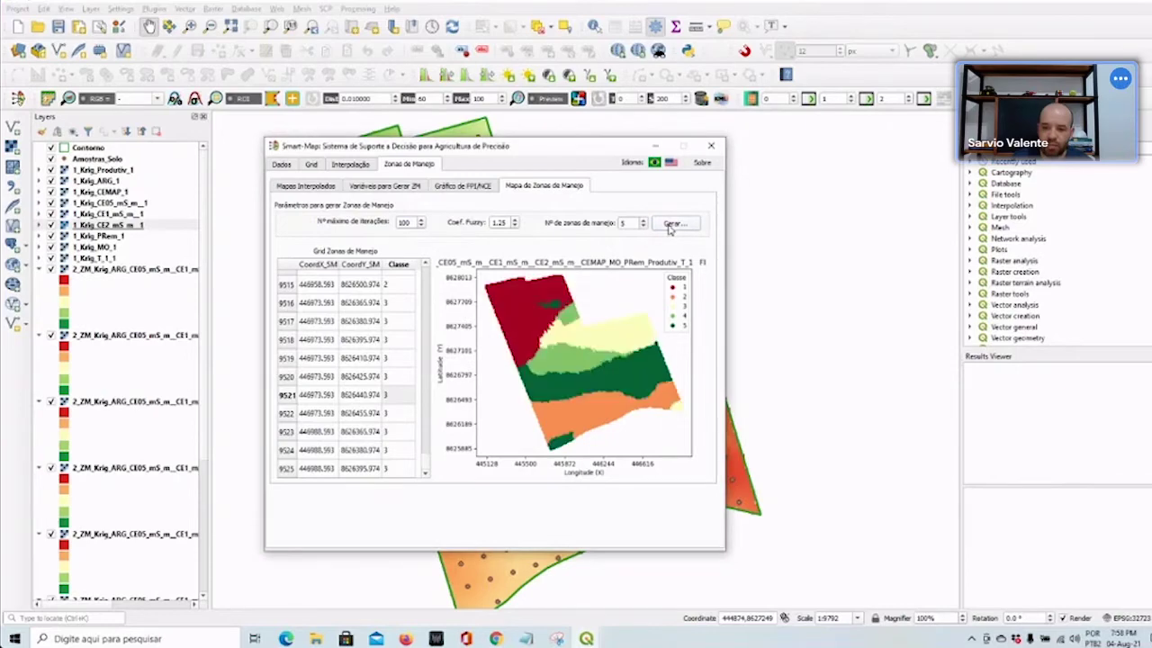
Set the number of management zones to 10 and generate the zone map three times
{"action": "left_click_drag", "start_coordinate": [631, 223], "coordinate": [603, 227]}
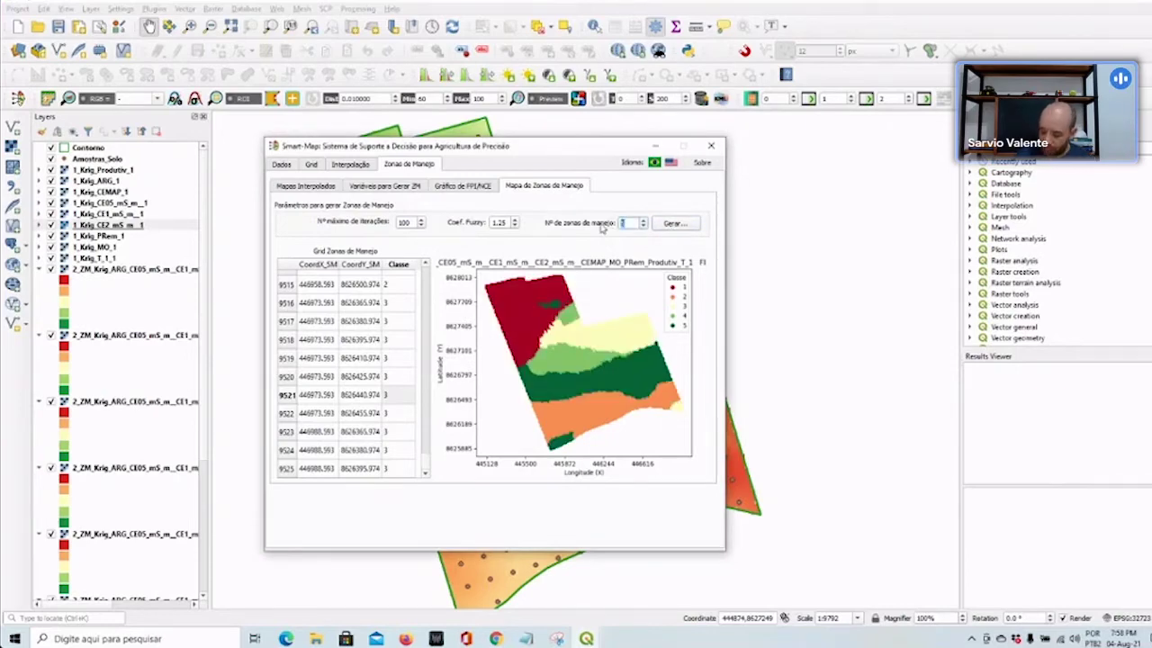
{"action": "type", "text": "10"}
{"action": "left_click", "coordinate": [670, 224]}
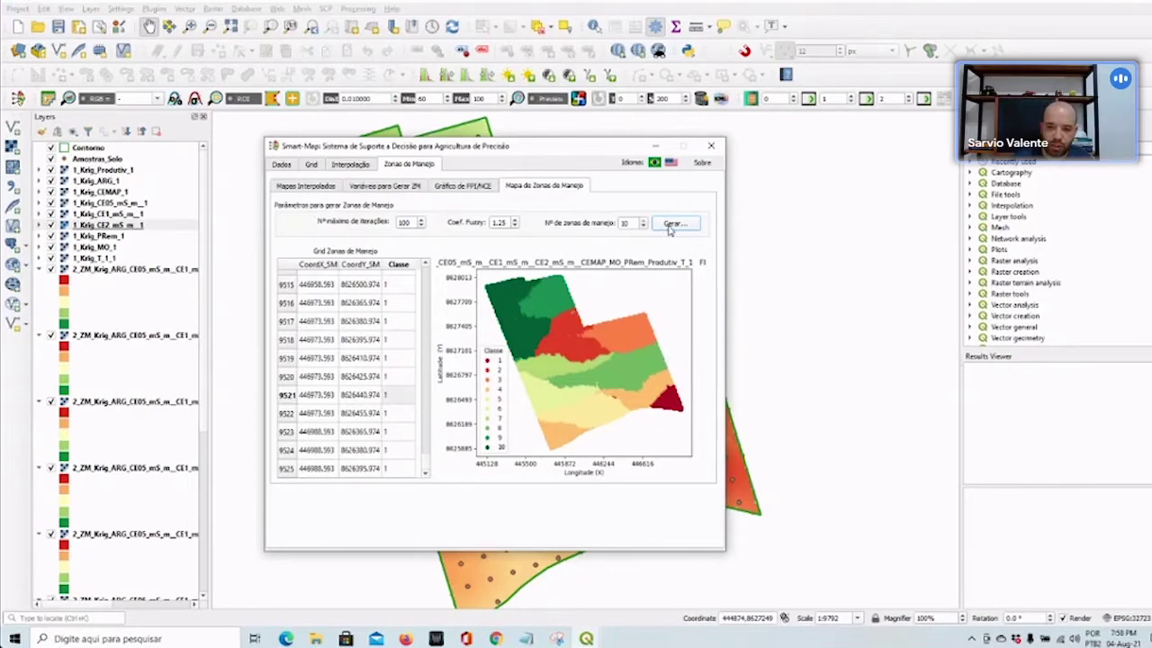
{"action": "left_click", "coordinate": [670, 225]}
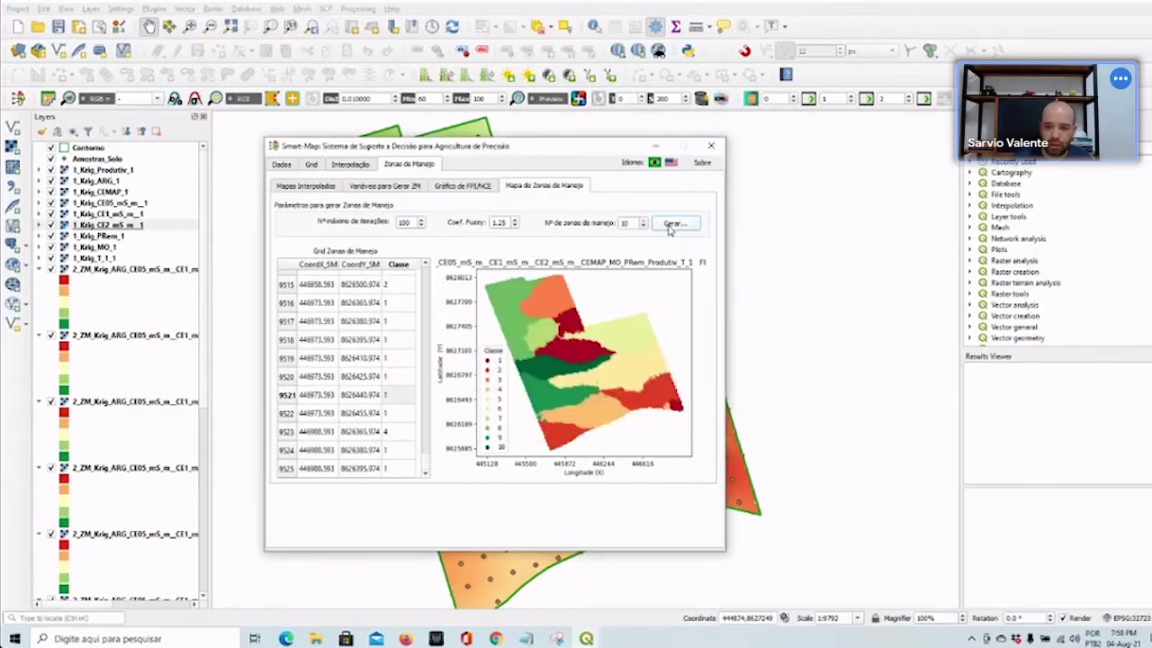
{"action": "left_click", "coordinate": [669, 225]}
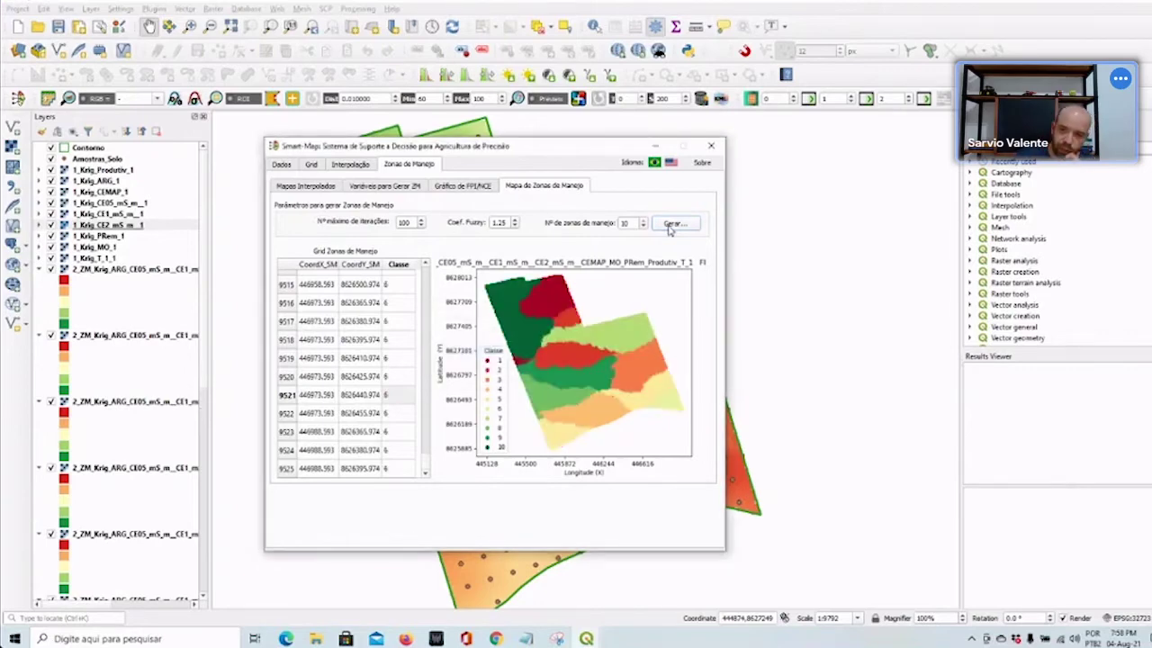
Close Smart-Map and hide the nine kriged attribute layers, from 1_Krig_Produtiv_1 through 1_Krig_T_1_1
{"action": "left_click", "coordinate": [713, 149]}
{"action": "left_click", "coordinate": [468, 366]}
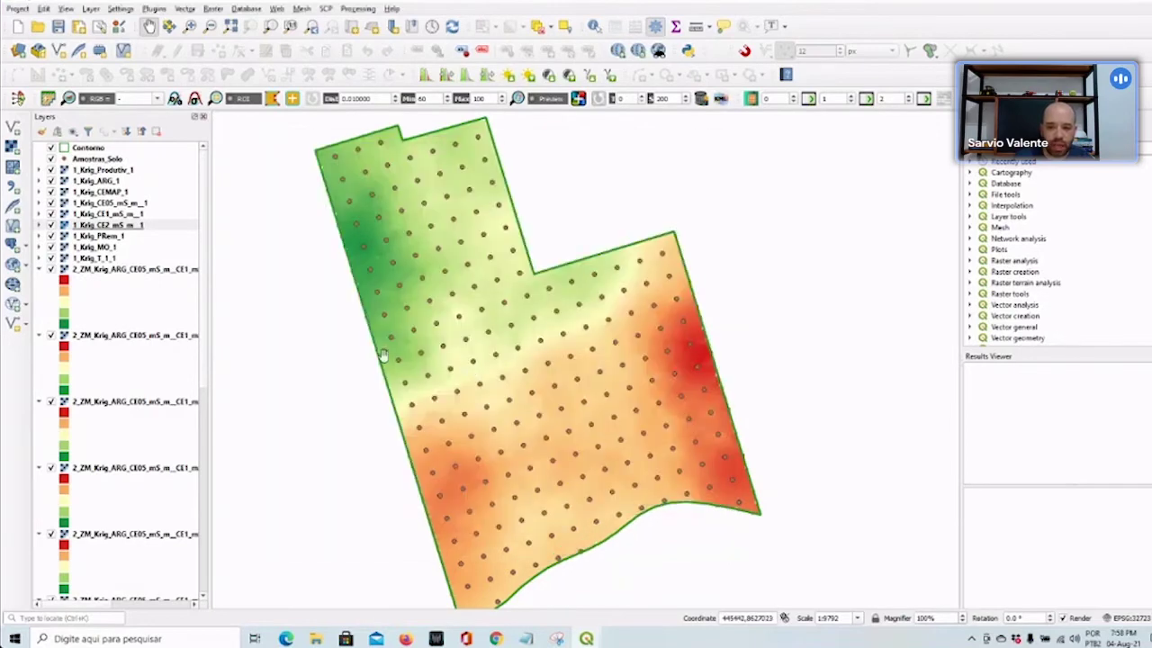
{"action": "left_click_drag", "start_coordinate": [309, 363], "coordinate": [426, 349]}
{"action": "left_click", "coordinate": [51, 170]}
{"action": "left_click", "coordinate": [51, 181]}
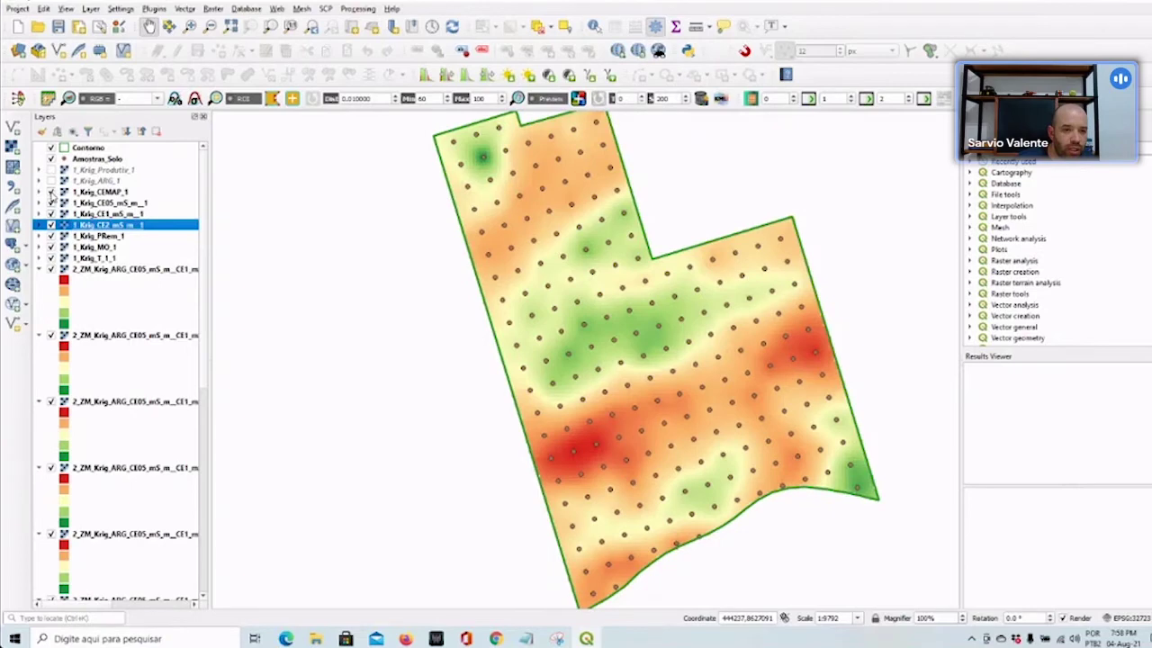
{"action": "left_click", "coordinate": [51, 192]}
{"action": "left_click", "coordinate": [51, 202]}
{"action": "left_click", "coordinate": [52, 213]}
{"action": "left_click", "coordinate": [51, 224]}
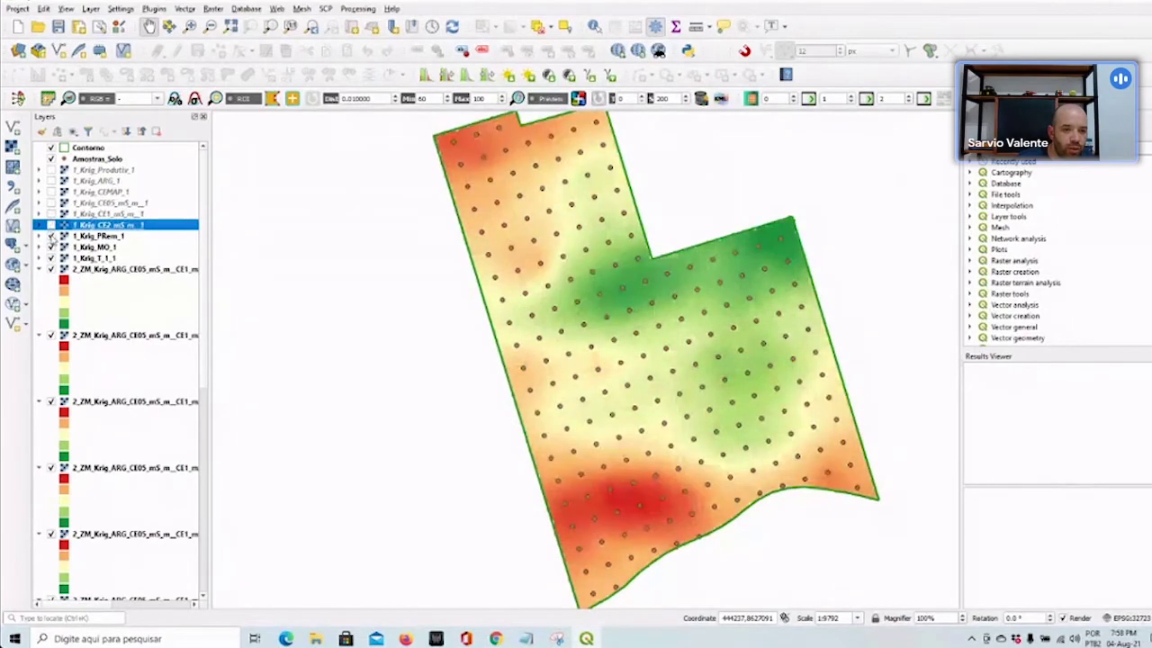
{"action": "left_click", "coordinate": [51, 236]}
{"action": "left_click", "coordinate": [51, 247]}
{"action": "left_click", "coordinate": [52, 257]}
Compare the uppermost zone map with the one beneath it by toggling its visibility, and hide the second and third zone maps
{"action": "left_click", "coordinate": [51, 269]}
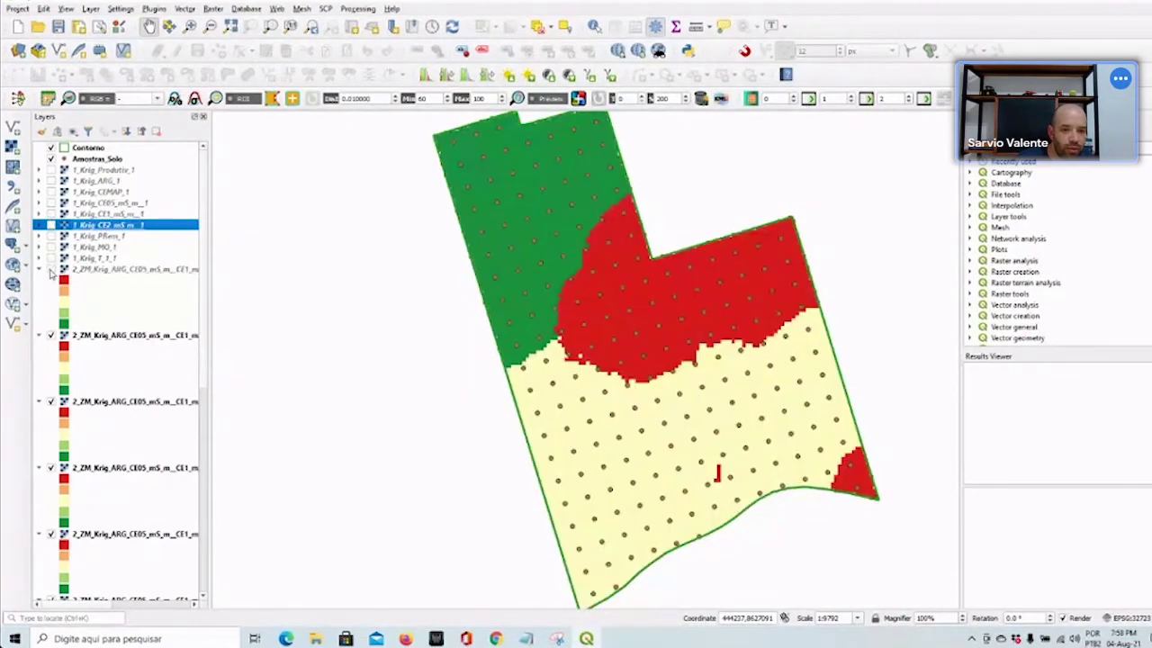
{"action": "left_click", "coordinate": [51, 269]}
{"action": "left_click", "coordinate": [51, 270]}
{"action": "left_click", "coordinate": [51, 270]}
{"action": "left_click", "coordinate": [51, 270]}
{"action": "left_click", "coordinate": [51, 270]}
{"action": "left_click", "coordinate": [51, 270]}
{"action": "left_click", "coordinate": [51, 270]}
{"action": "left_click", "coordinate": [52, 336]}
{"action": "left_click", "coordinate": [52, 401]}
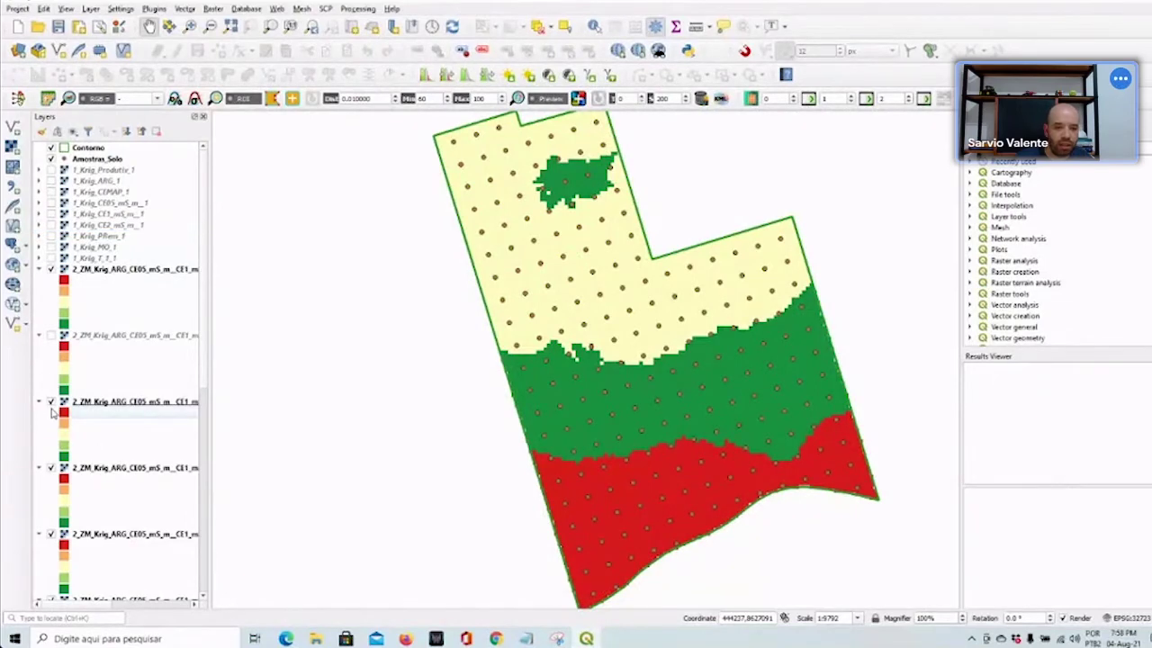
Remove the uppermost zone map layer from the project
{"action": "left_click", "coordinate": [86, 270]}
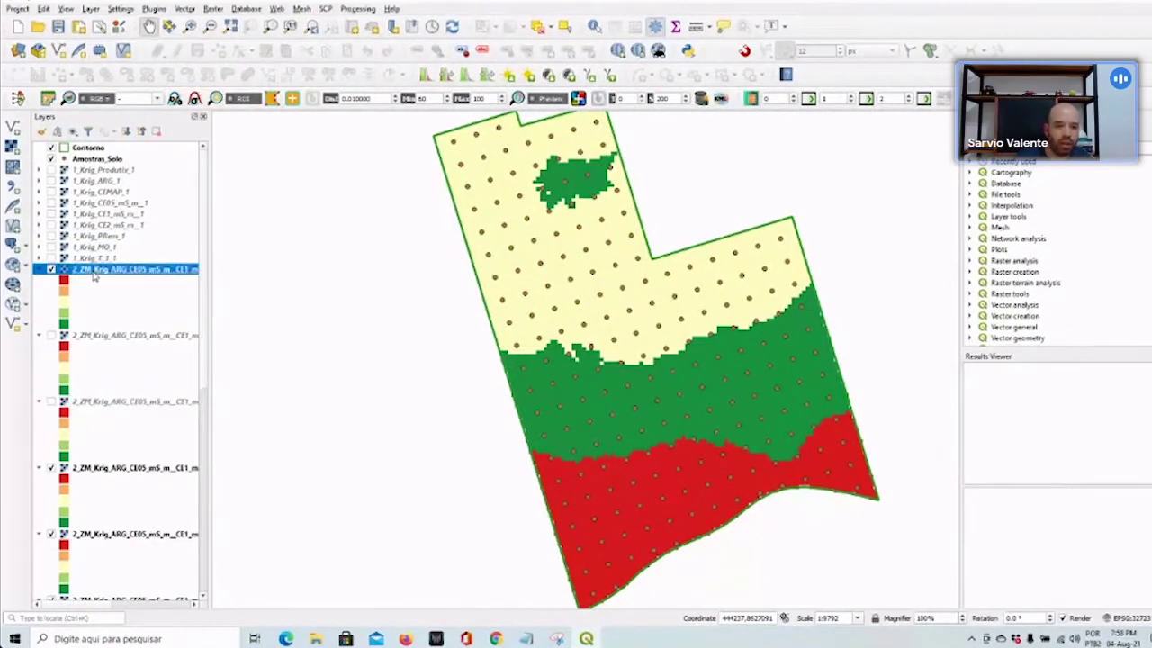
{"action": "right_click", "coordinate": [88, 270]}
{"action": "left_click", "coordinate": [110, 377]}
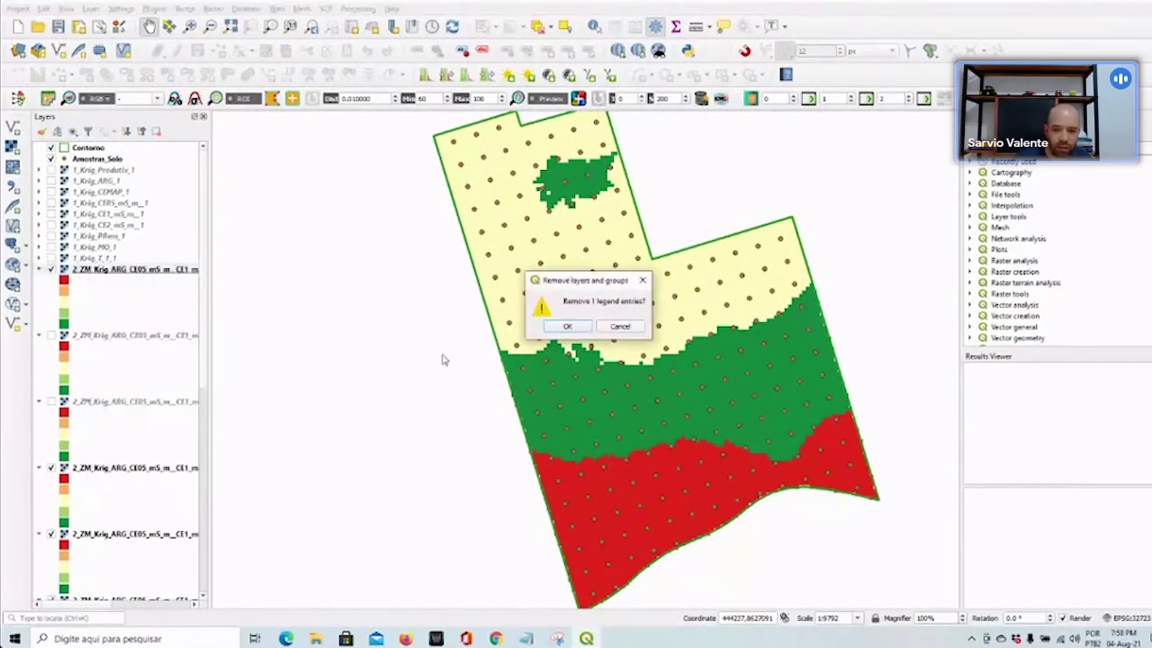
{"action": "left_click", "coordinate": [567, 326]}
Compare the uppermost remaining zone map with the visible map beneath it by repeatedly toggling its visibility
{"action": "left_click", "coordinate": [51, 270]}
{"action": "left_click", "coordinate": [51, 270]}
{"action": "left_click", "coordinate": [51, 270]}
{"action": "left_click", "coordinate": [51, 270]}
{"action": "left_click", "coordinate": [51, 270]}
{"action": "left_click", "coordinate": [52, 270]}
{"action": "left_click", "coordinate": [51, 270]}
{"action": "left_click", "coordinate": [52, 270]}
{"action": "left_click", "coordinate": [121, 270]}
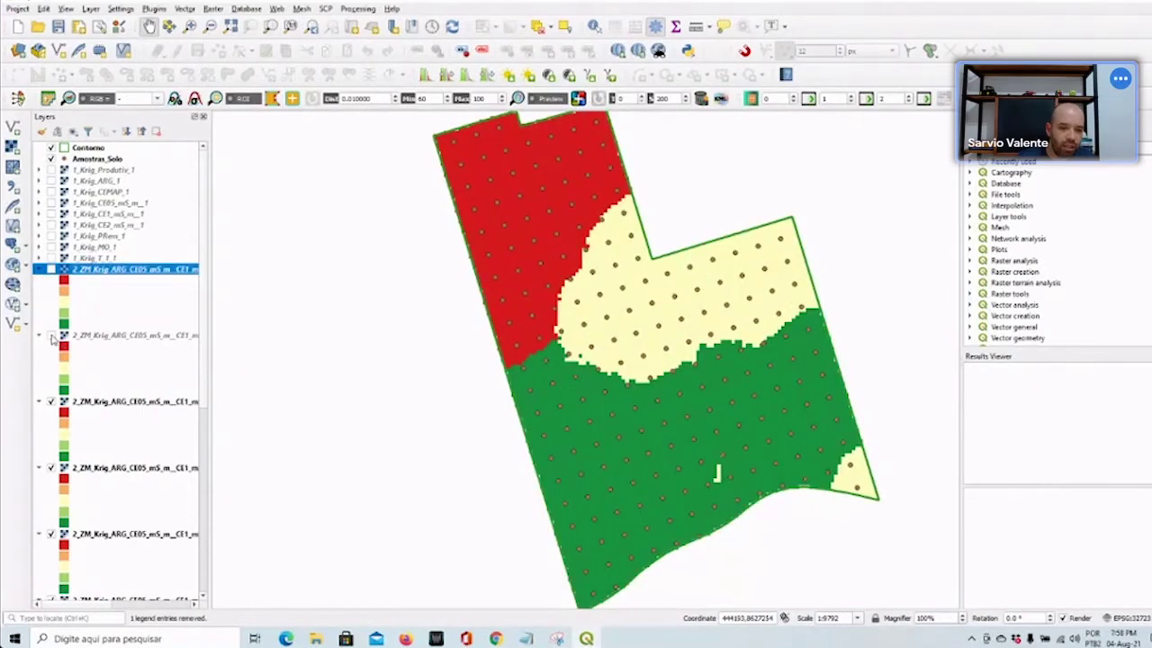
Compare the third remaining zone map with the one beneath it by toggling its visibility, leaving it hidden
{"action": "left_click", "coordinate": [52, 402]}
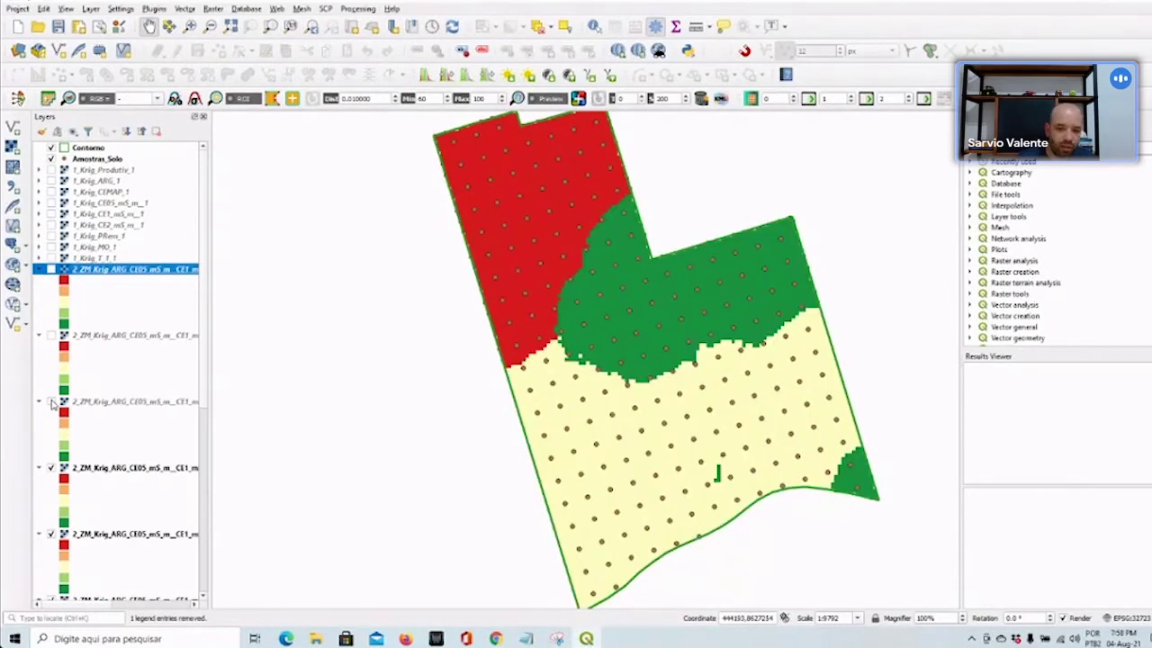
{"action": "left_click", "coordinate": [52, 402]}
{"action": "left_click", "coordinate": [52, 403]}
{"action": "left_click", "coordinate": [52, 403]}
{"action": "left_click", "coordinate": [51, 403]}
{"action": "left_click", "coordinate": [52, 402]}
{"action": "left_click", "coordinate": [52, 402]}
Remove the second and third remaining zone map layers together
{"action": "left_click", "coordinate": [120, 336]}
{"action": "left_click", "coordinate": [120, 403], "text": "ctrl"}
{"action": "right_click", "coordinate": [120, 402]}
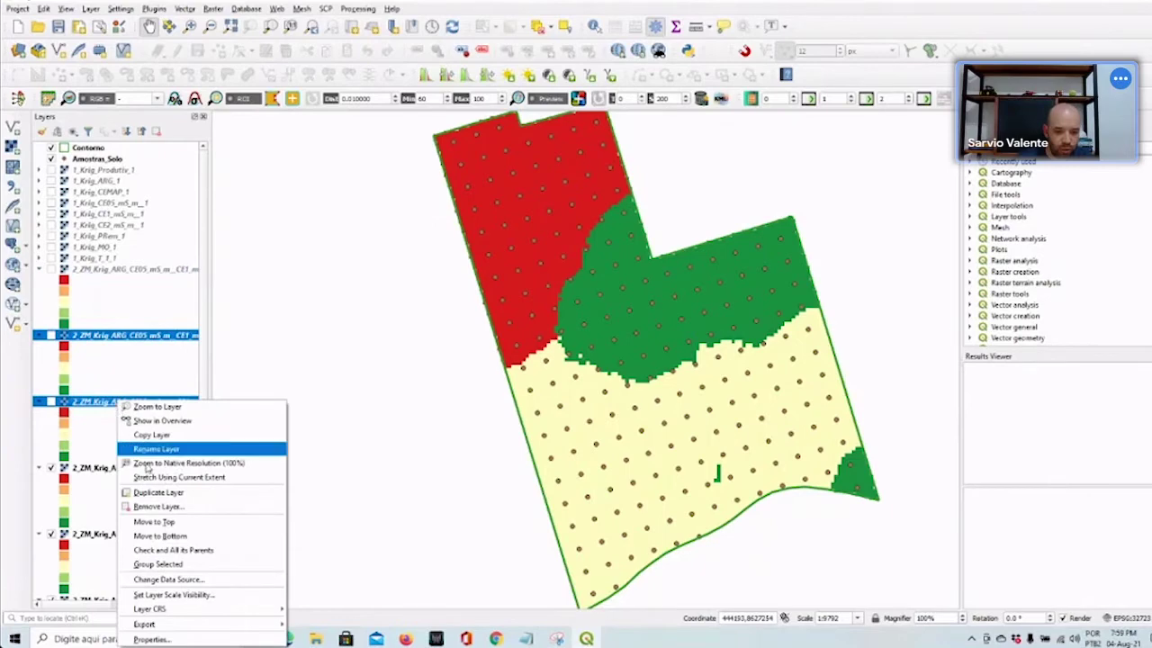
{"action": "left_click", "coordinate": [158, 502]}
{"action": "key", "text": "Return"}
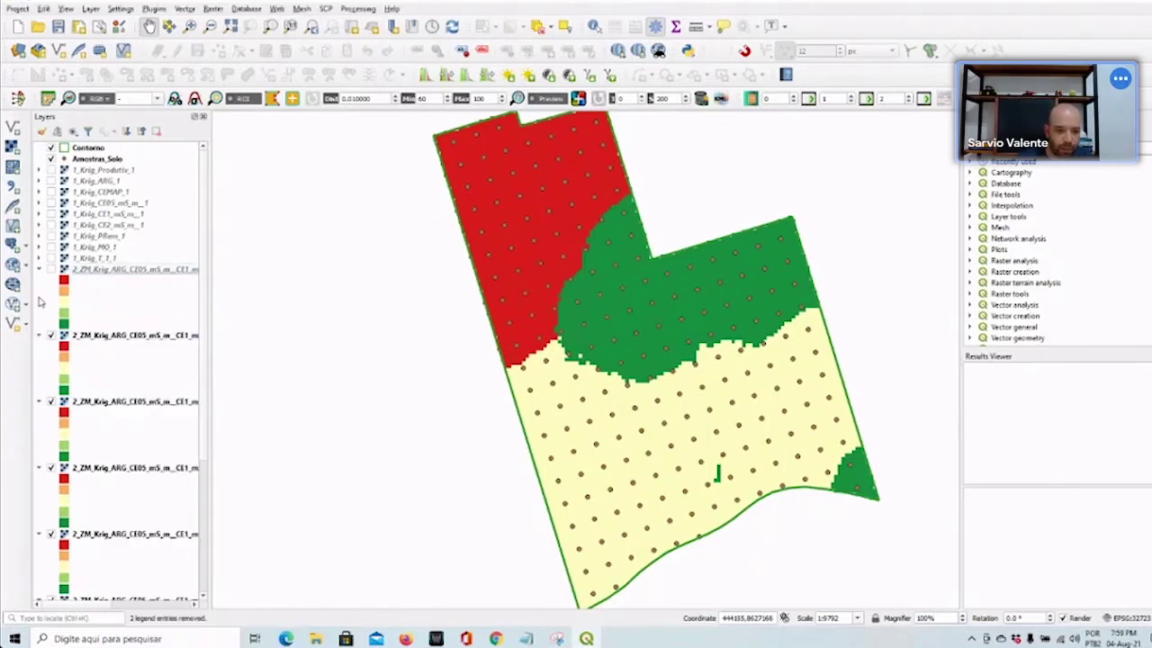
Widen the layer list to show the full names, and remove the 3-zone map ending in T_1_5 after checking it
{"action": "left_click", "coordinate": [51, 336]}
{"action": "left_click", "coordinate": [51, 335]}
{"action": "left_click", "coordinate": [51, 336]}
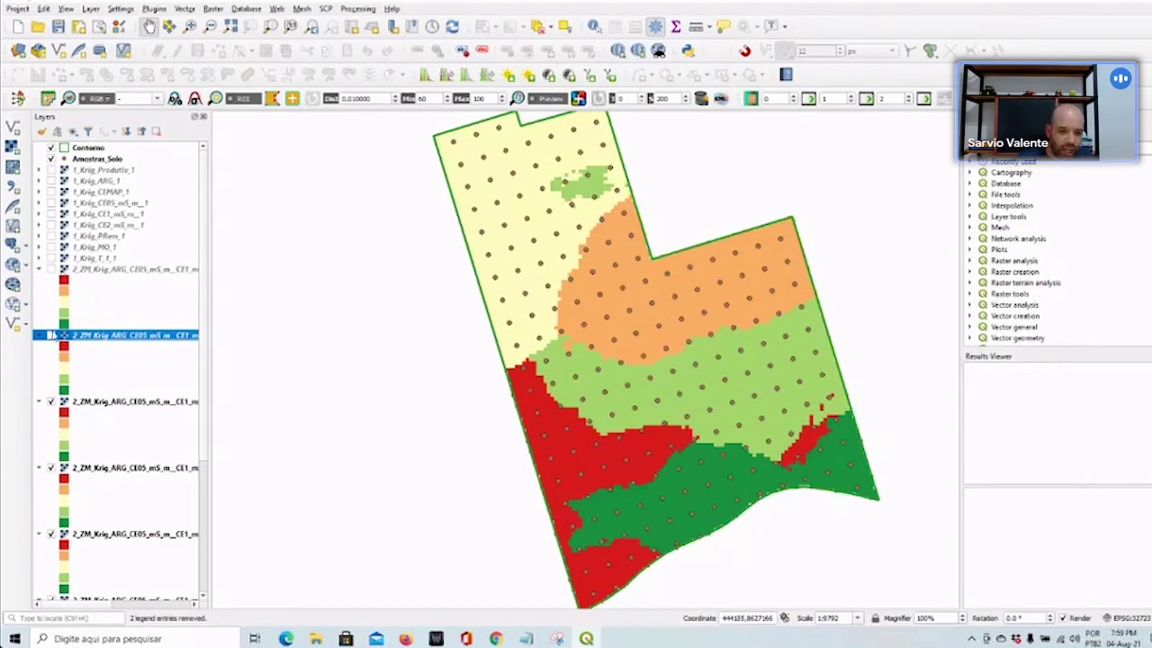
{"action": "left_click_drag", "start_coordinate": [209, 331], "coordinate": [418, 329]}
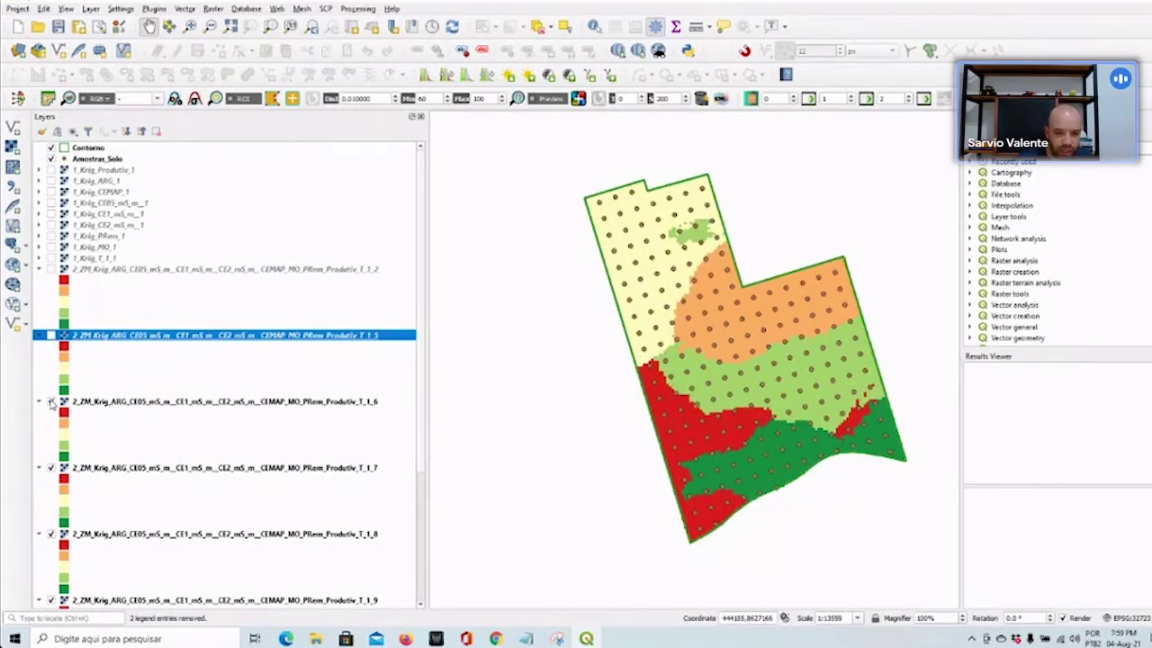
{"action": "left_click", "coordinate": [51, 336]}
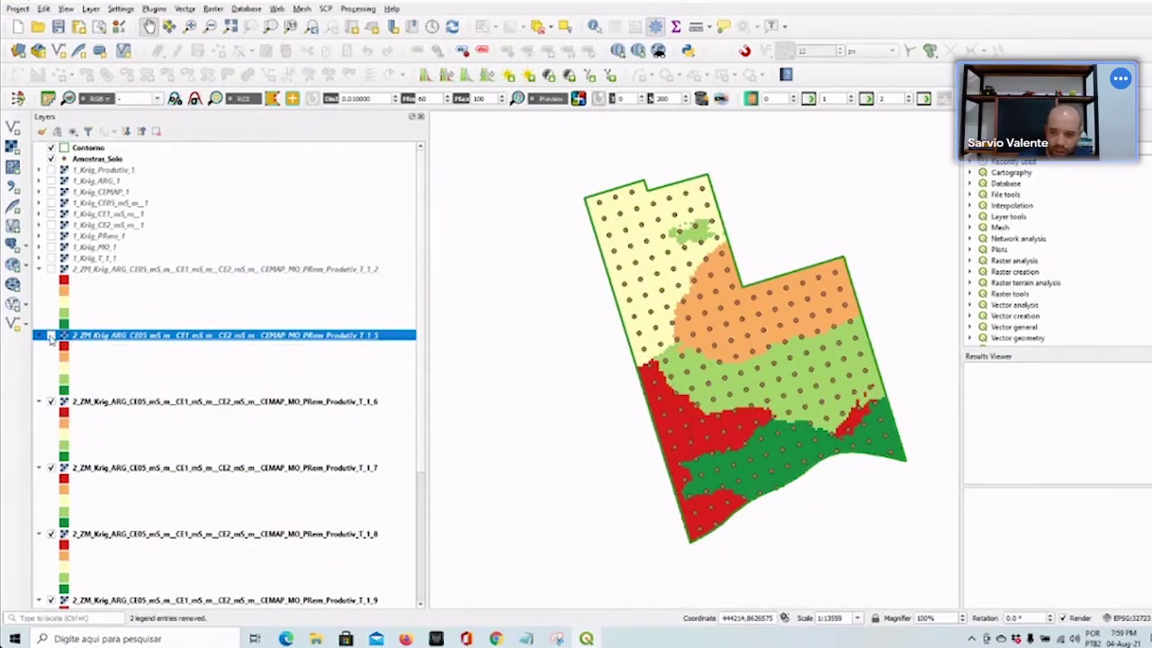
{"action": "right_click", "coordinate": [114, 340]}
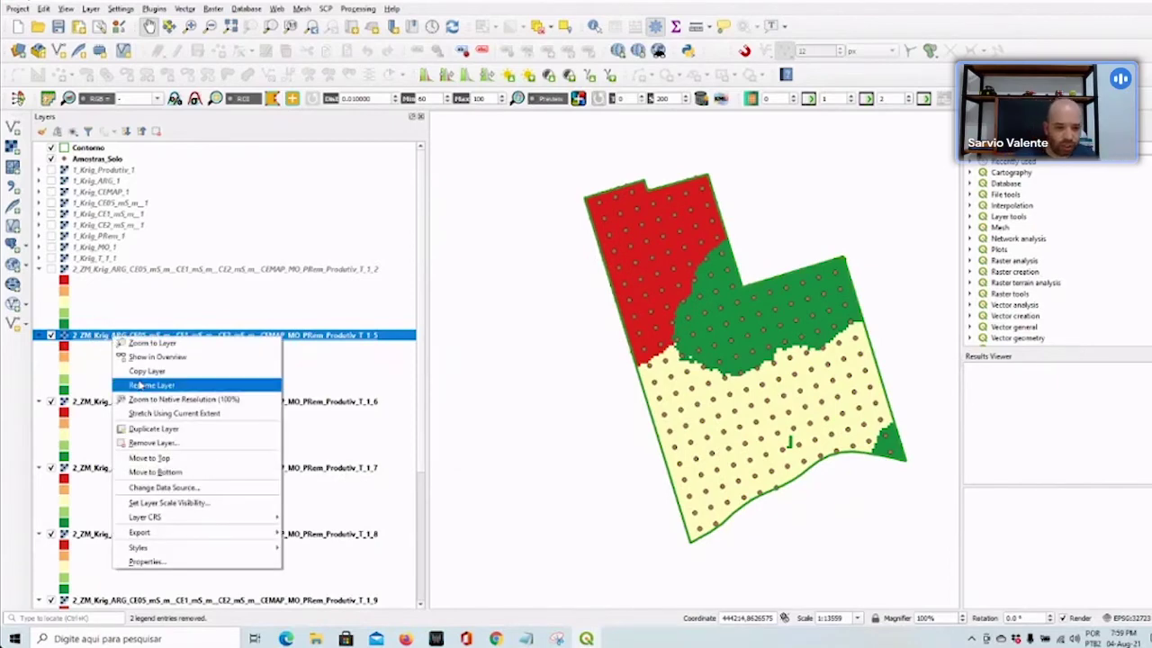
{"action": "left_click", "coordinate": [153, 443]}
{"action": "left_click", "coordinate": [565, 327]}
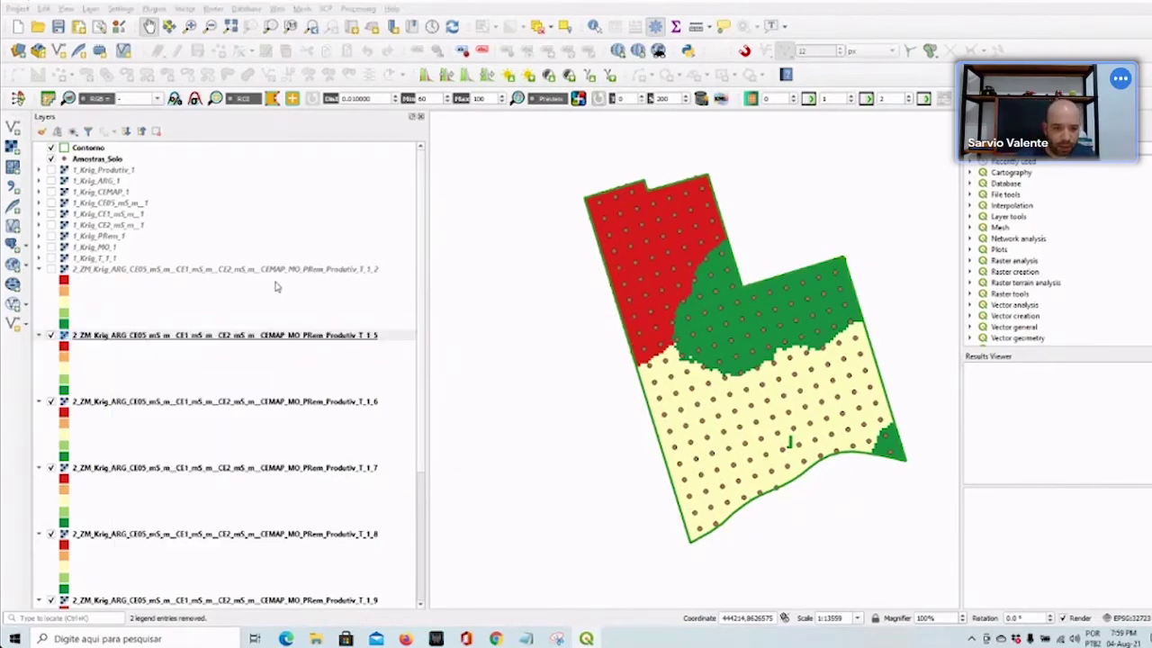
Check the remaining 3-zone map ending in T_1_2 against the 5-zone map and rename it ZM3, keeping it hidden
{"action": "left_click", "coordinate": [51, 269]}
{"action": "left_click", "coordinate": [51, 269]}
{"action": "left_click", "coordinate": [51, 269]}
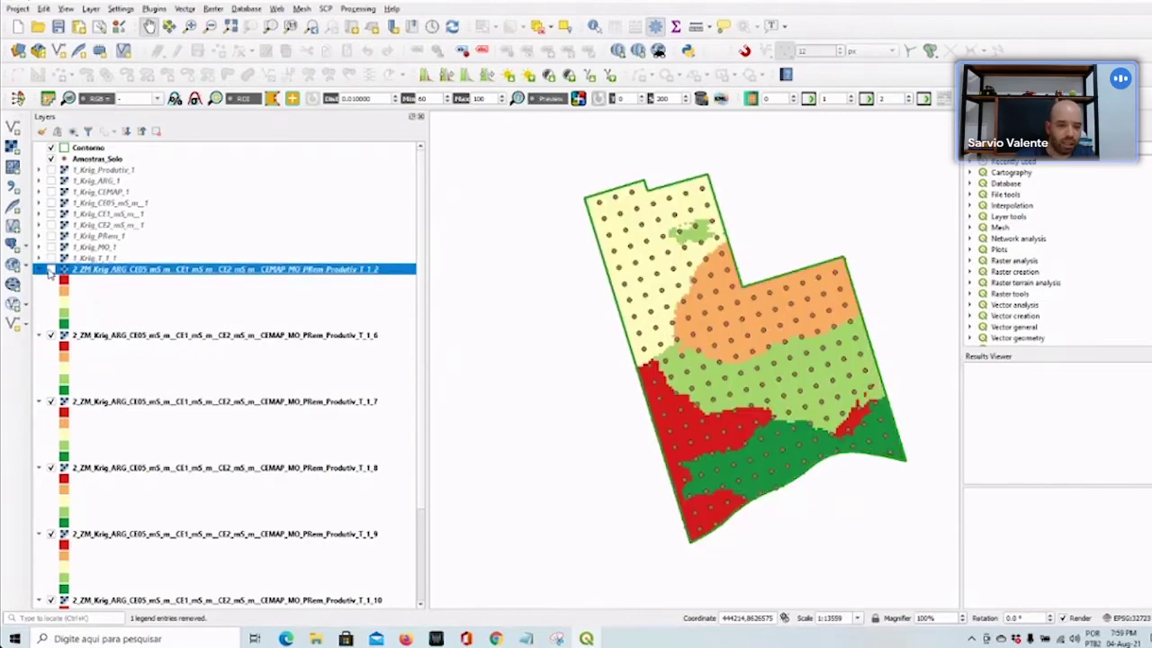
{"action": "left_click", "coordinate": [51, 269]}
{"action": "left_click", "coordinate": [51, 269]}
{"action": "right_click", "coordinate": [92, 271]}
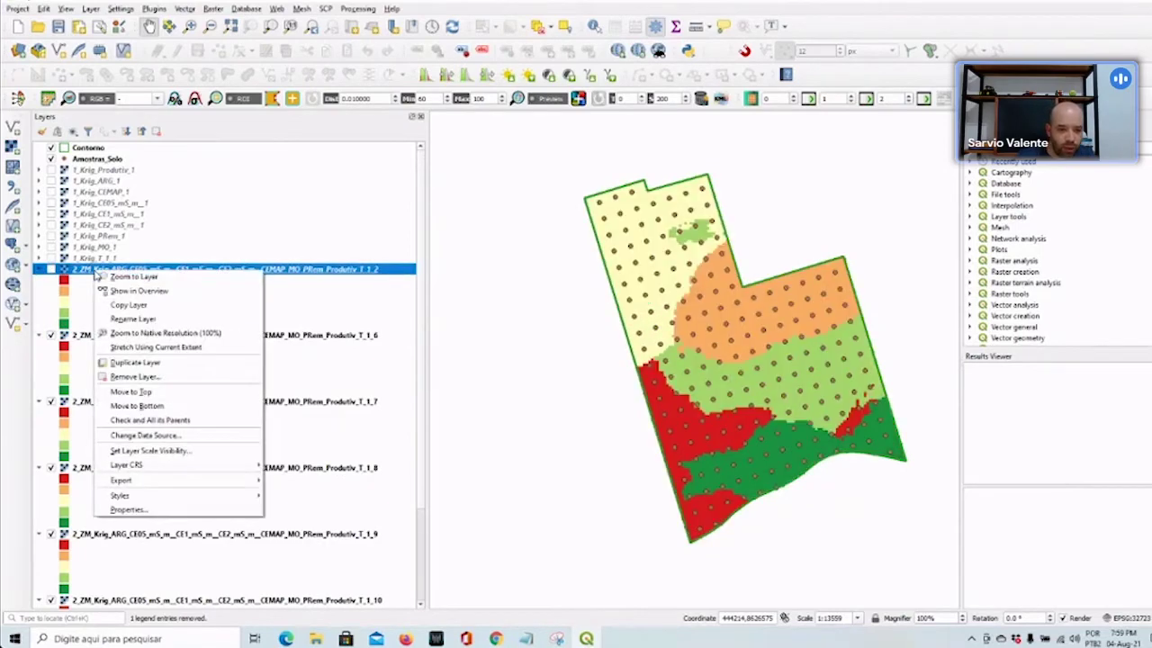
{"action": "left_click", "coordinate": [111, 319]}
{"action": "type", "text": "2M1"}
{"action": "key", "text": "Return"}
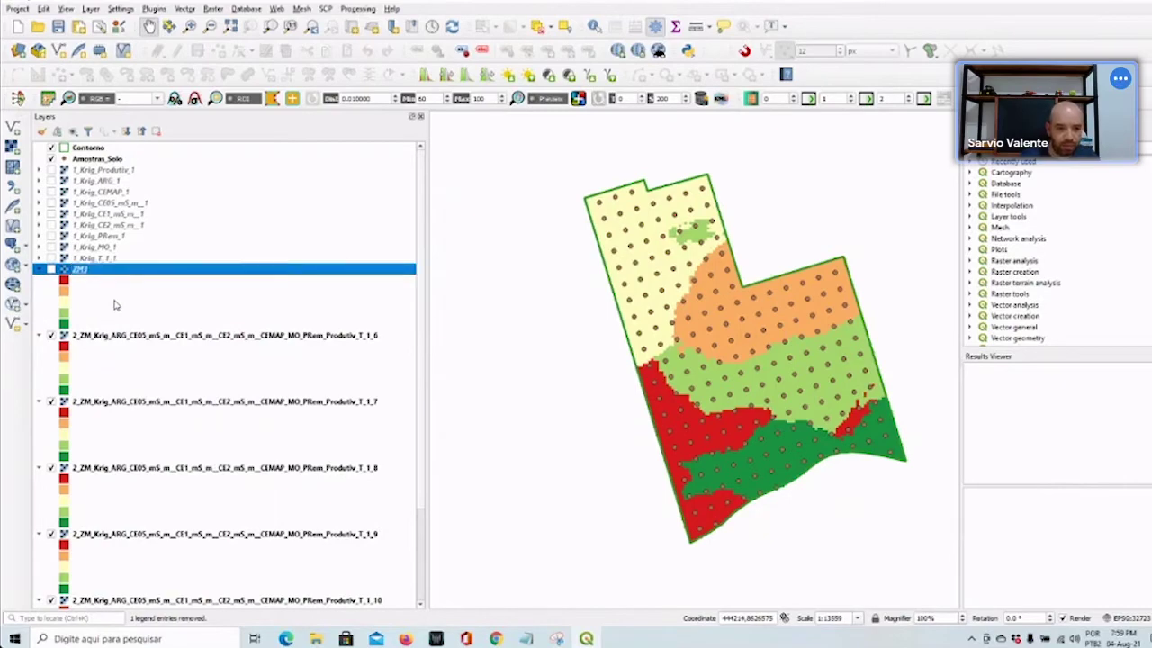
{"action": "left_click", "coordinate": [51, 269]}
{"action": "left_click", "coordinate": [51, 270]}
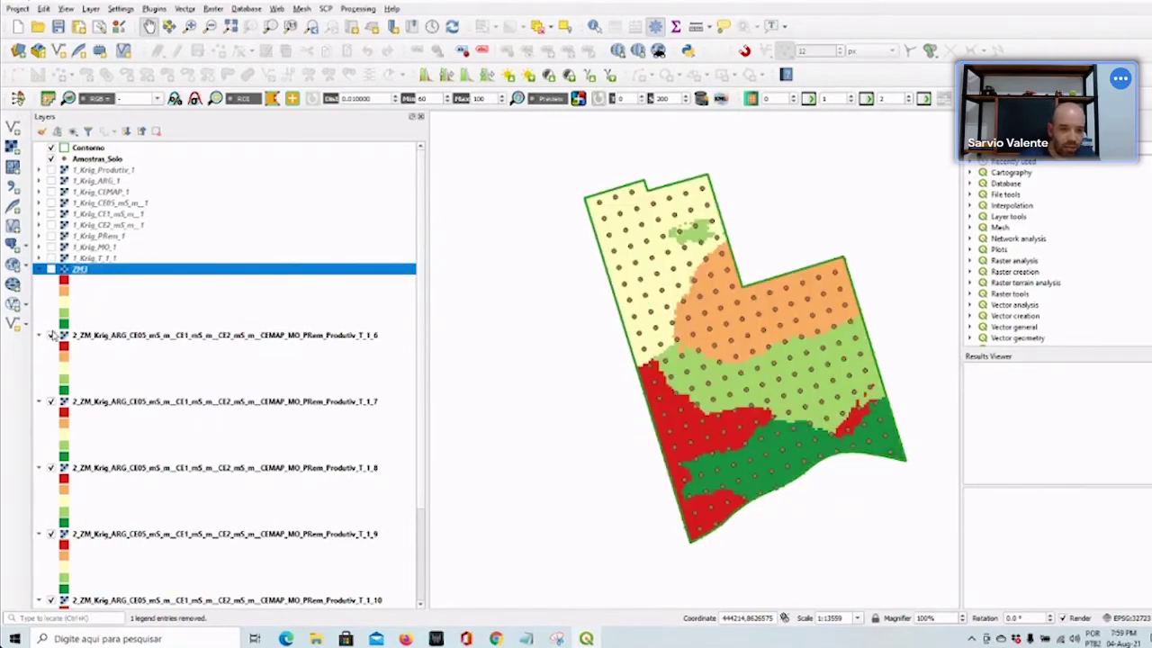
Compare the 5-zone maps ending in T_1_6, T_1_7 and T_1_8 by toggling the visibility of the upper two
{"action": "left_click", "coordinate": [51, 336]}
{"action": "left_click", "coordinate": [51, 335]}
{"action": "left_click", "coordinate": [51, 336]}
{"action": "left_click", "coordinate": [51, 336]}
{"action": "left_click", "coordinate": [51, 335]}
{"action": "left_click", "coordinate": [52, 336]}
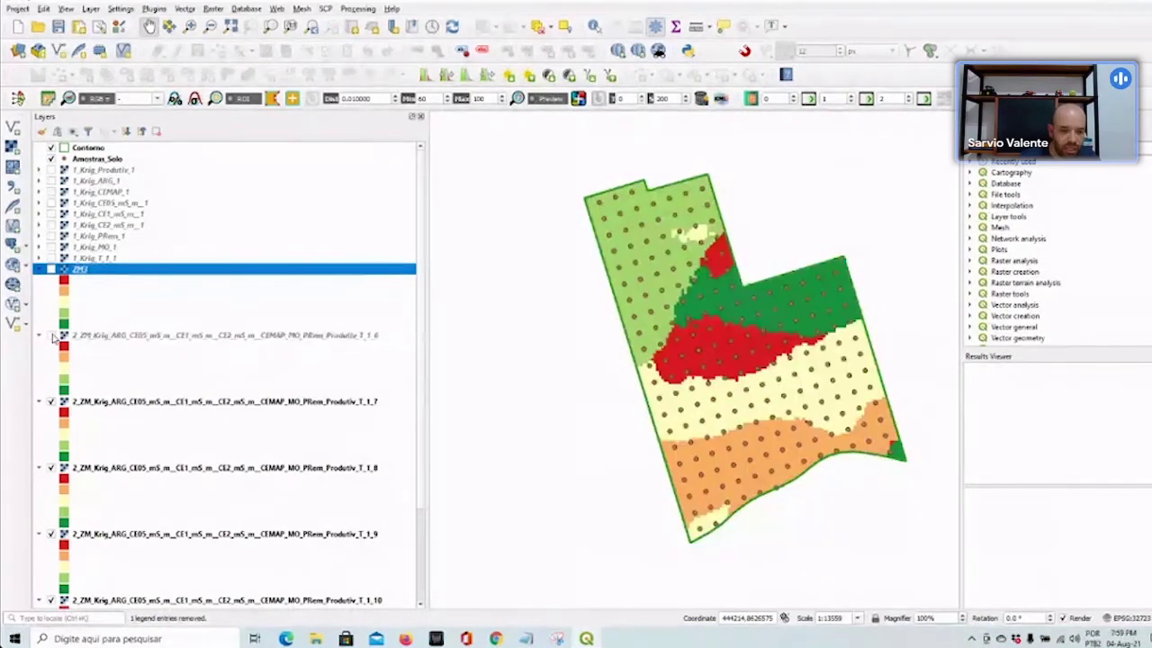
{"action": "left_click", "coordinate": [52, 401]}
{"action": "left_click", "coordinate": [51, 401]}
{"action": "left_click", "coordinate": [52, 402]}
{"action": "left_click", "coordinate": [51, 401]}
{"action": "left_click", "coordinate": [51, 336]}
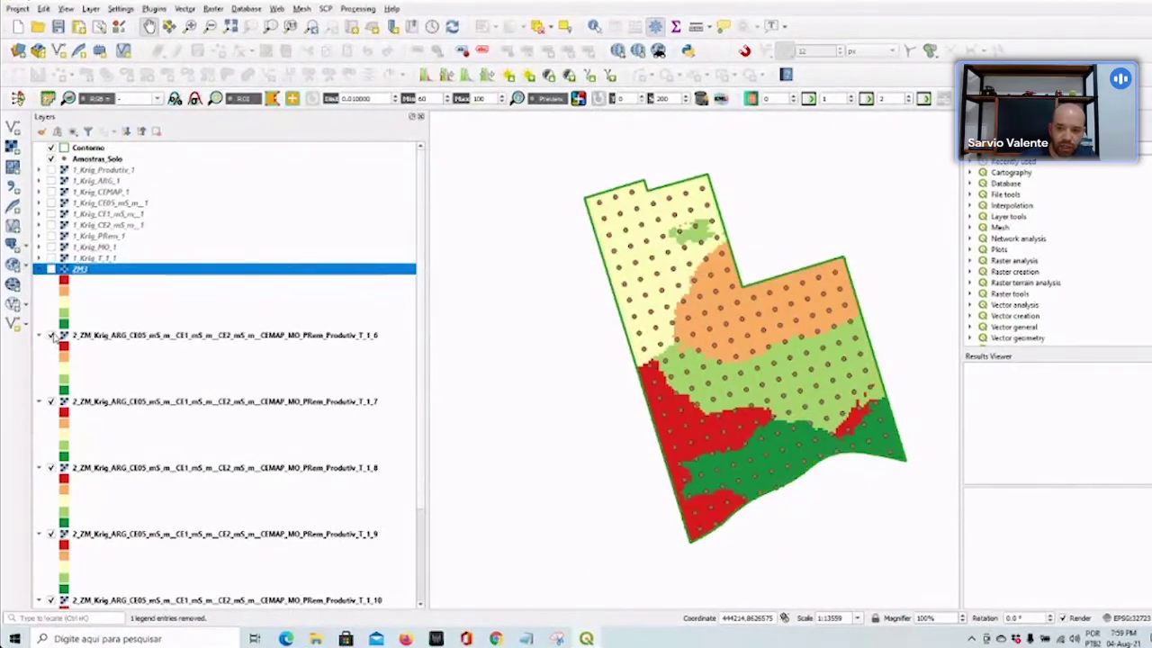
{"action": "left_click", "coordinate": [51, 336]}
Remove the 5-zone map layer ending in T_1_6
{"action": "right_click", "coordinate": [101, 336]}
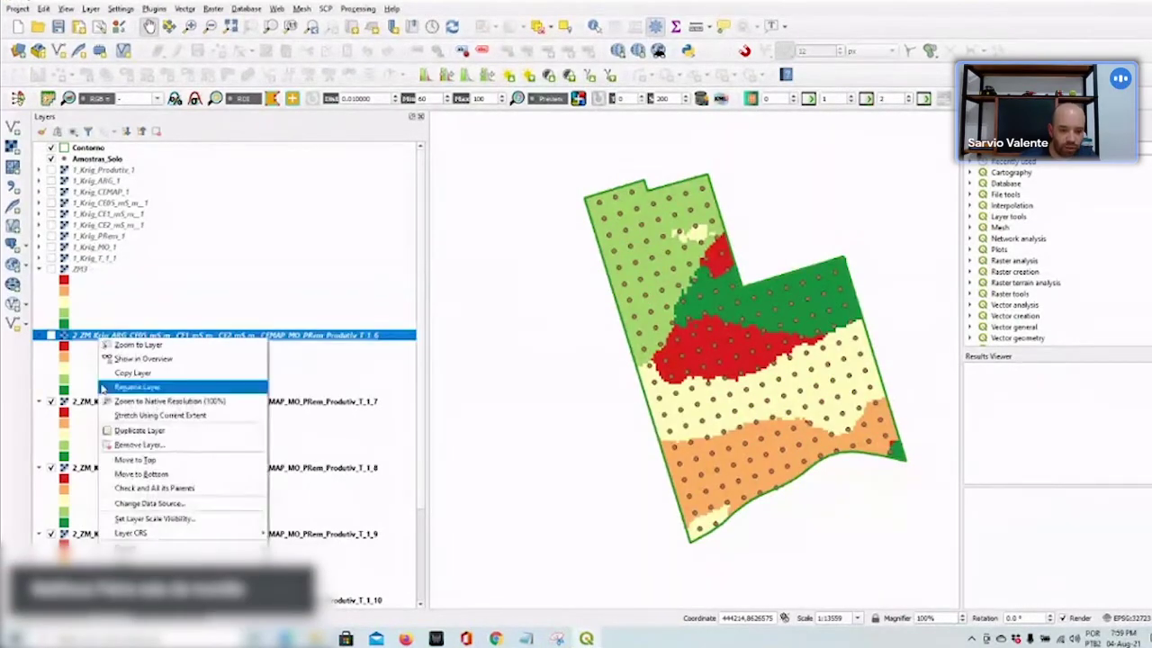
{"action": "left_click", "coordinate": [135, 445]}
{"action": "left_click", "coordinate": [561, 326]}
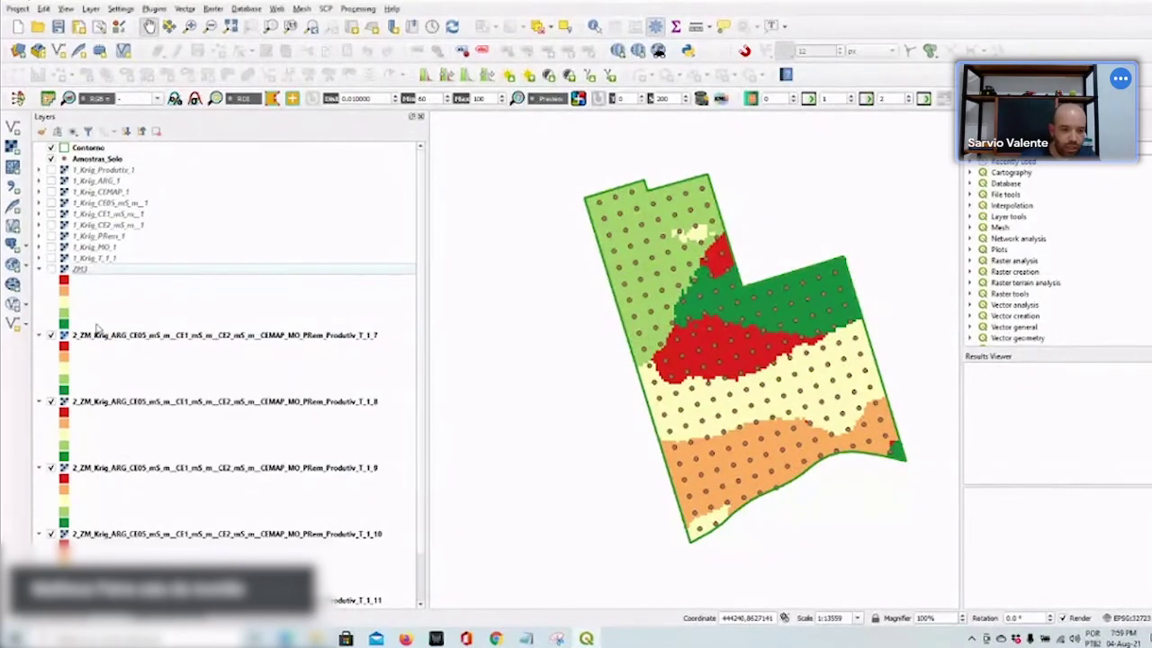
Compare the 5-zone map ending in T_1_7 with the one beneath it, and check the symbology of ZM3
{"action": "scroll", "coordinate": [96, 330], "scroll_direction": "down", "scroll_amount": 2}
{"action": "left_click", "coordinate": [51, 283]}
{"action": "left_click", "coordinate": [51, 283]}
{"action": "left_click", "coordinate": [51, 284]}
{"action": "left_click", "coordinate": [52, 284]}
{"action": "double_click", "coordinate": [79, 217]}
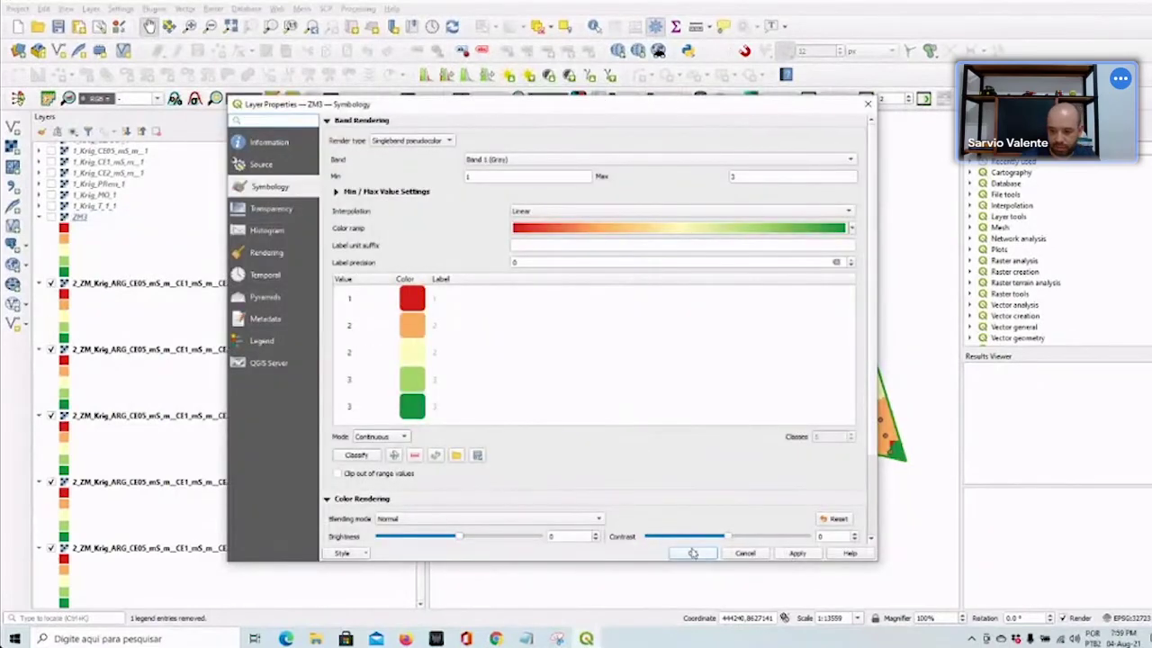
{"action": "left_click", "coordinate": [691, 552]}
Hide the zone maps ending in T_1_7, T_1_8 and T_1_9, comparing each with the map beneath it
{"action": "left_click", "coordinate": [51, 284]}
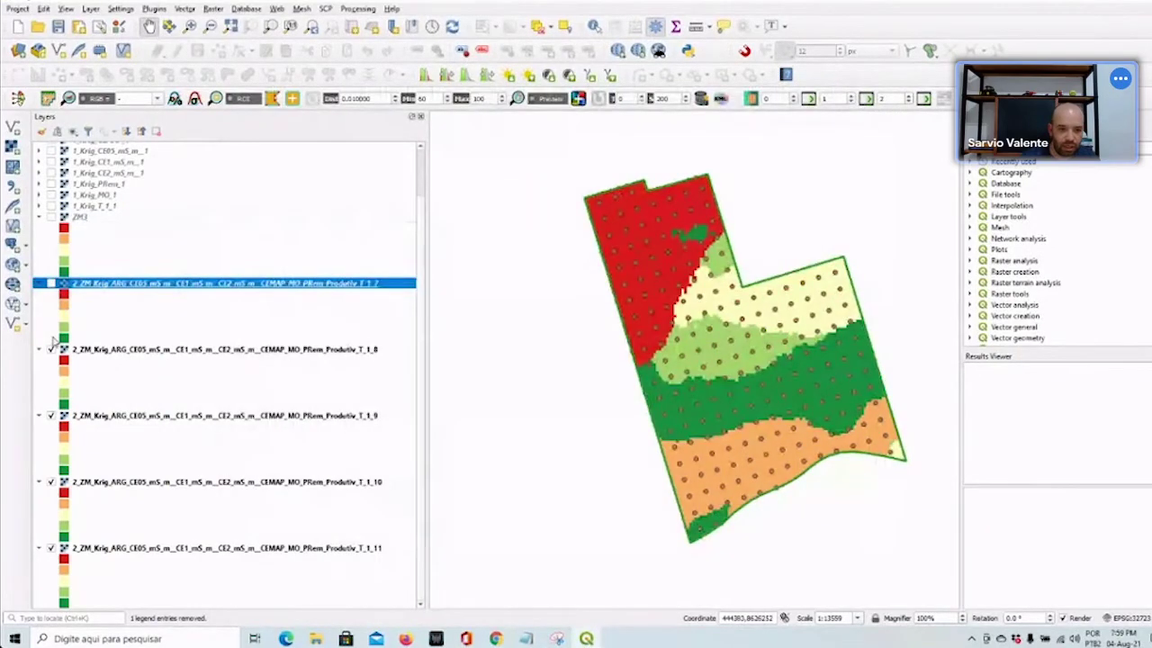
{"action": "left_click", "coordinate": [50, 350]}
{"action": "left_click", "coordinate": [51, 350]}
{"action": "left_click", "coordinate": [50, 350]}
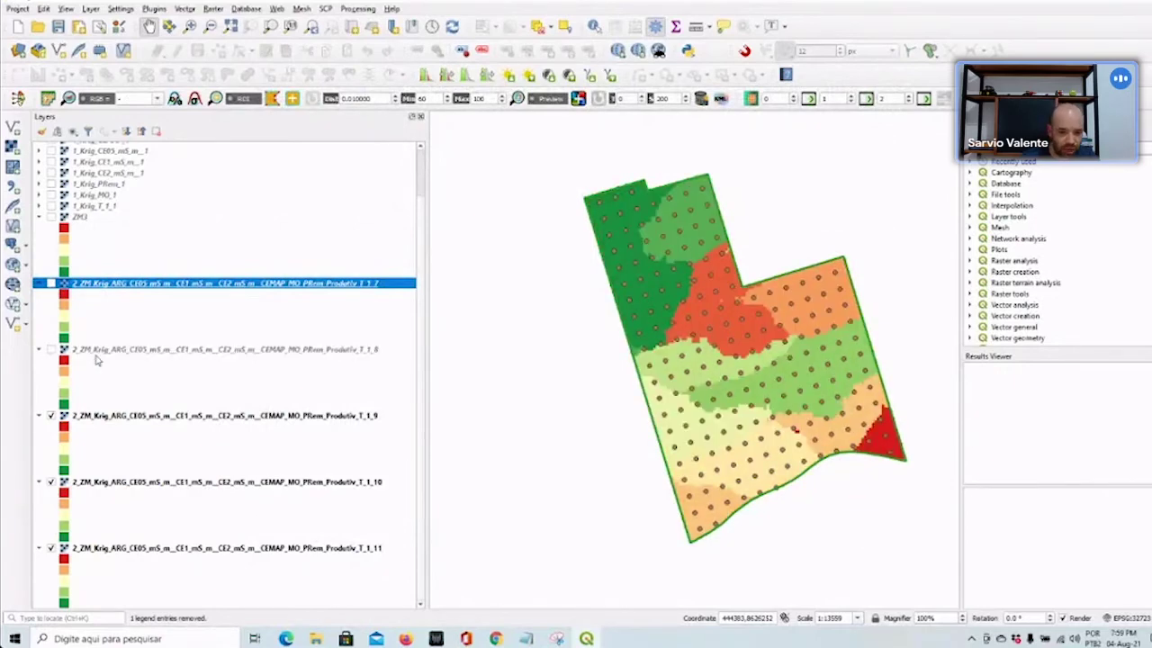
{"action": "left_click", "coordinate": [51, 417]}
{"action": "left_click", "coordinate": [51, 417]}
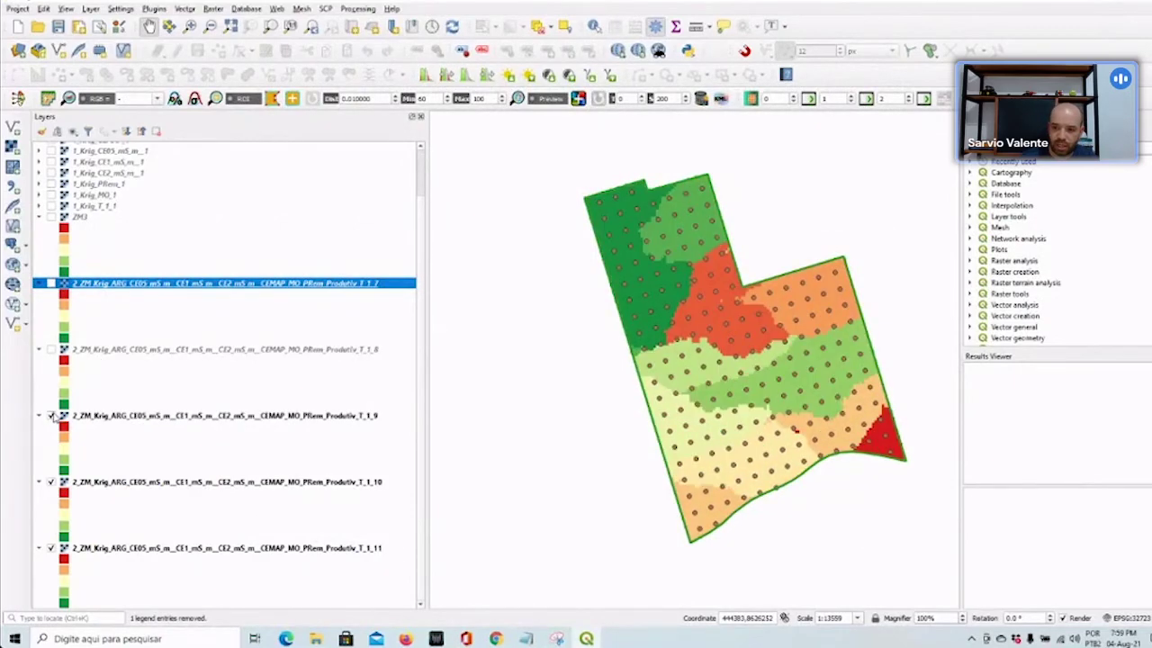
{"action": "right_click", "coordinate": [97, 416]}
{"action": "left_click", "coordinate": [52, 417]}
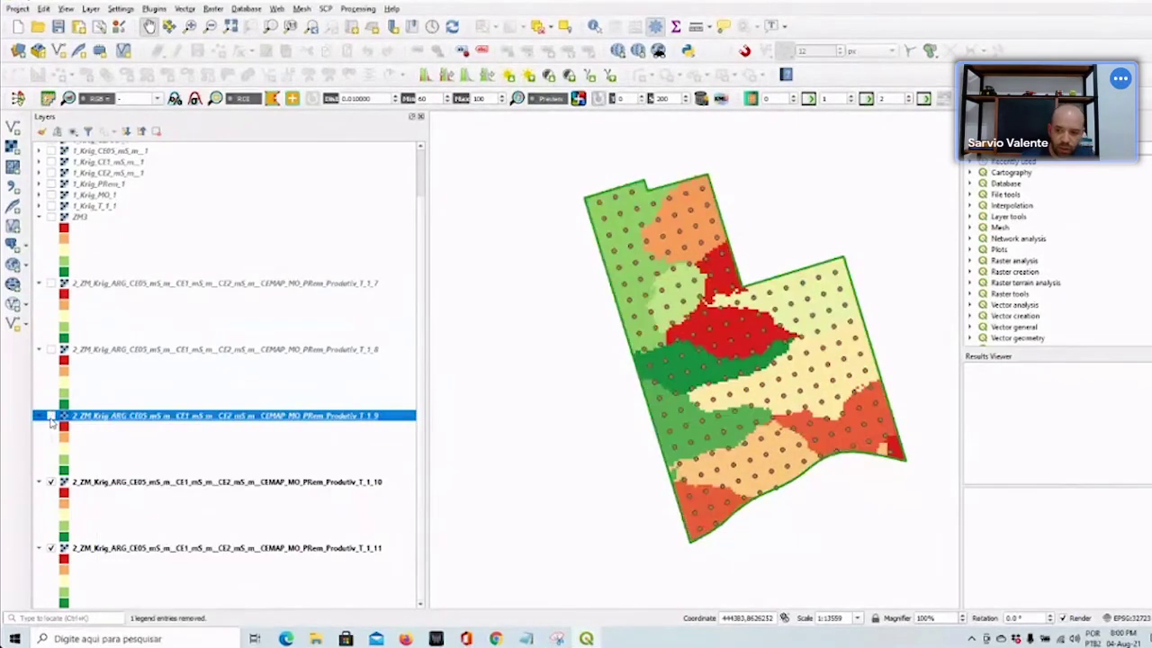
Compare the 10-zone maps ending in T_1_10 and T_1_11 by toggling the upper one, leaving it hidden
{"action": "left_click", "coordinate": [51, 483]}
{"action": "left_click", "coordinate": [51, 483]}
{"action": "left_click", "coordinate": [52, 483]}
{"action": "left_click", "coordinate": [51, 483]}
{"action": "left_click", "coordinate": [51, 482]}
{"action": "left_click", "coordinate": [51, 482]}
{"action": "left_click", "coordinate": [51, 482]}
{"action": "left_click", "coordinate": [51, 482]}
{"action": "left_click", "coordinate": [51, 483]}
Remove the 10-zone map layers ending in T_1_9 and T_1_10 together
{"action": "left_click", "coordinate": [138, 486]}
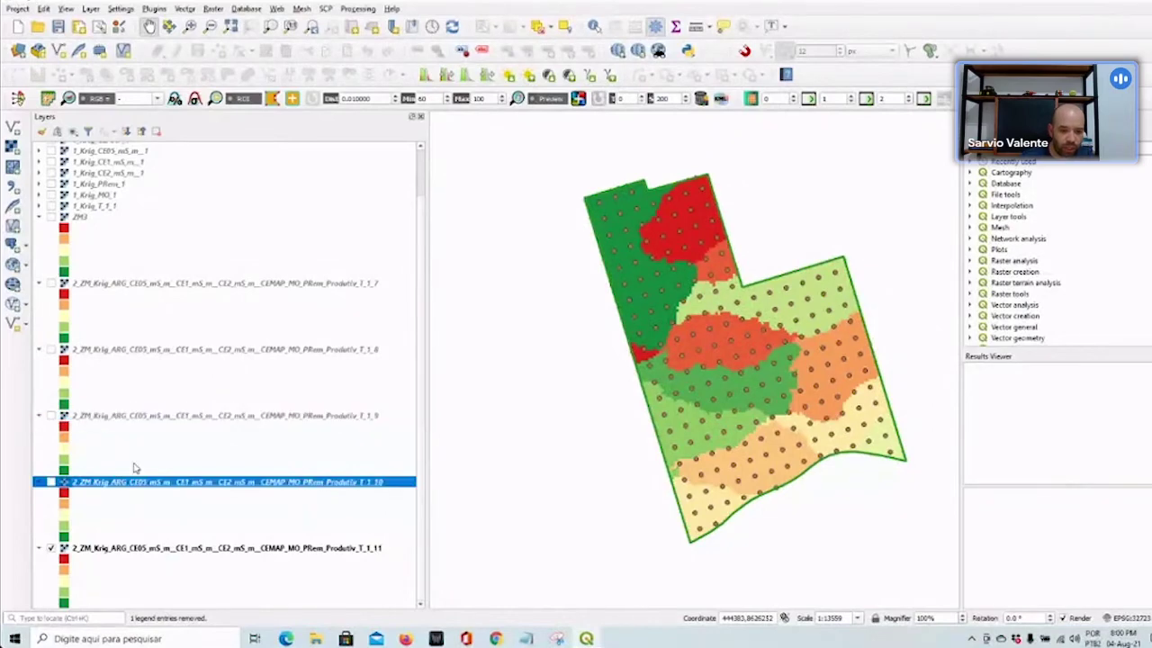
{"action": "left_click", "coordinate": [134, 419], "text": "ctrl"}
{"action": "right_click", "coordinate": [133, 419]}
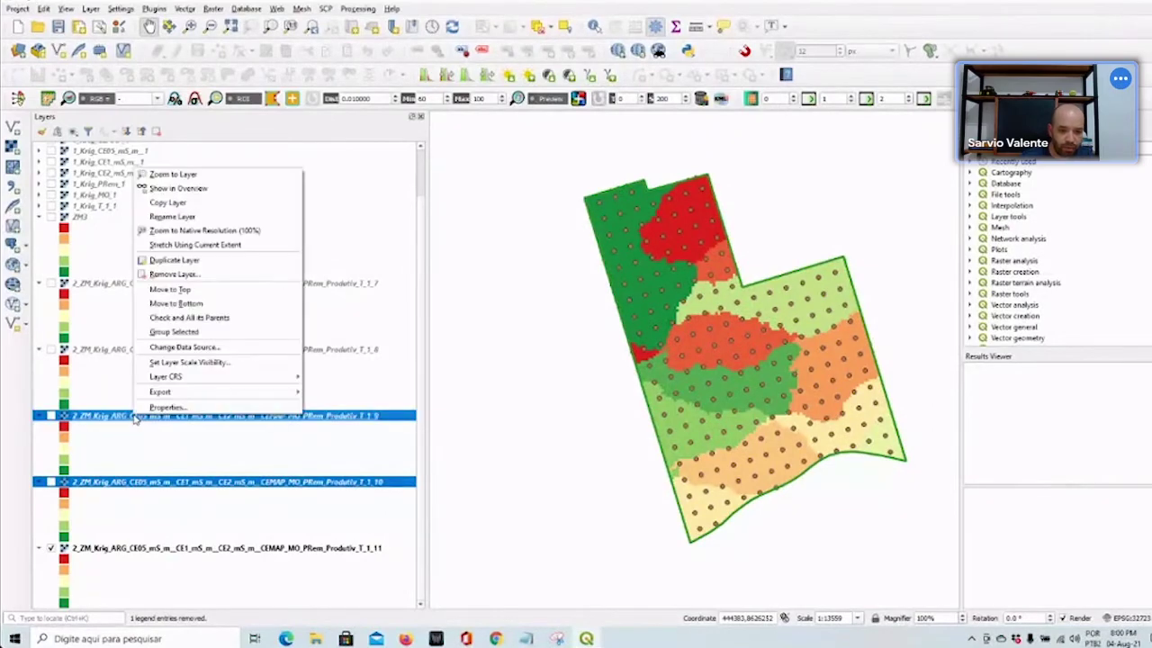
{"action": "left_click", "coordinate": [171, 274]}
{"action": "left_click", "coordinate": [566, 326]}
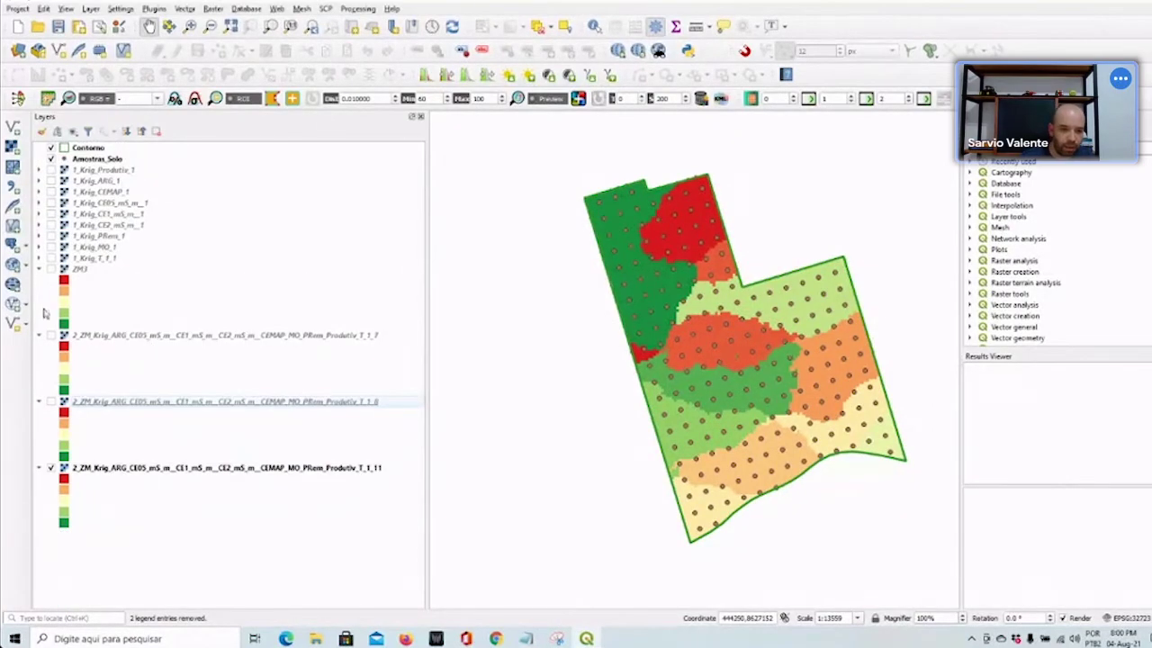
Collapse the legends of ZM3 and the zone maps ending in T_1_7 and T_1_8
{"action": "left_click", "coordinate": [39, 269]}
{"action": "left_click", "coordinate": [39, 281]}
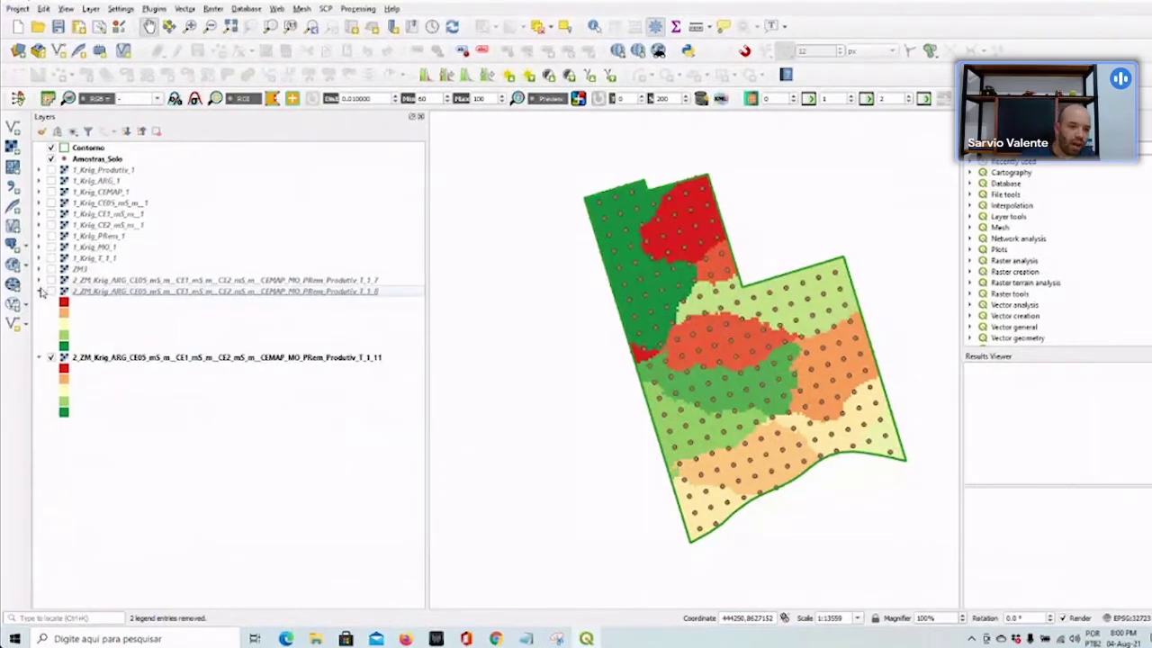
{"action": "left_click", "coordinate": [40, 292]}
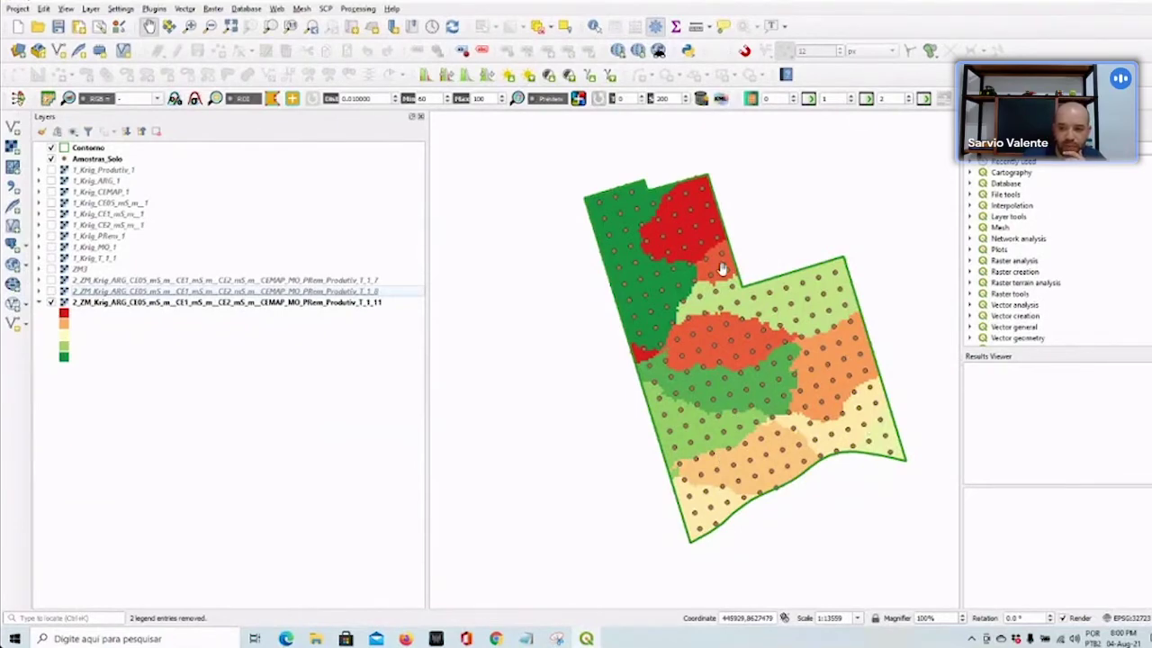
{"action": "scroll", "coordinate": [725, 267], "scroll_direction": "up", "scroll_amount": 1}
{"action": "left_click_drag", "start_coordinate": [739, 333], "coordinate": [676, 303]}
{"action": "scroll", "coordinate": [676, 303], "scroll_direction": "down", "scroll_amount": 1}
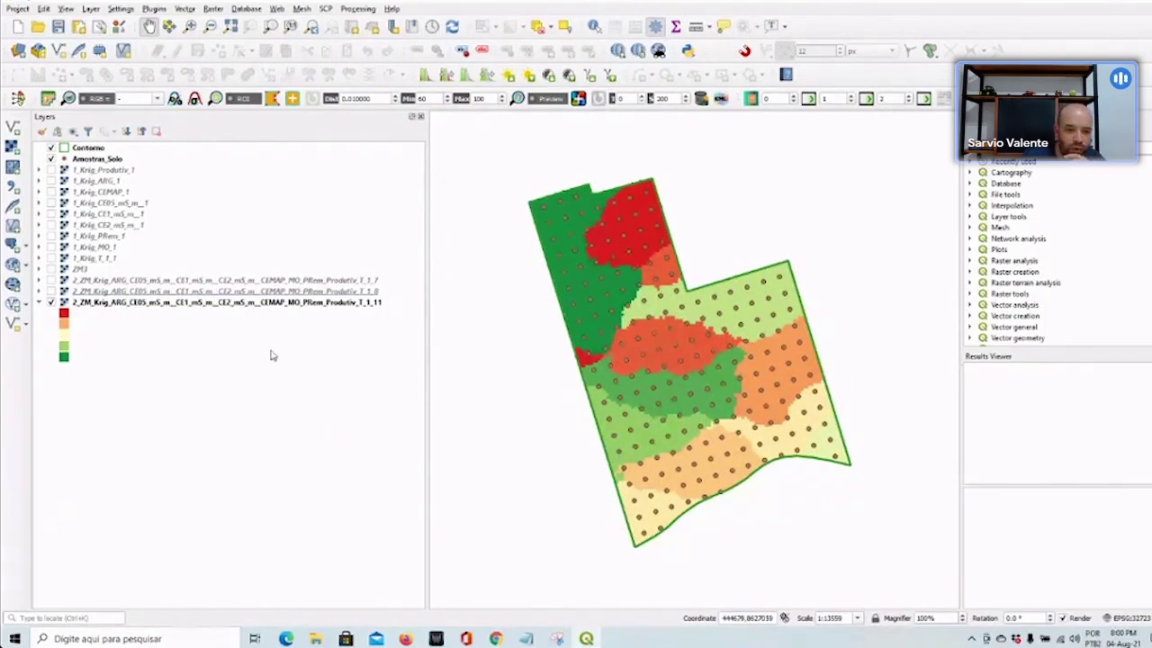
Compare ZM3 and the zone maps ending in T_1_7 and T_1_8 by showing them one over another, then hiding all three
{"action": "left_click", "coordinate": [51, 291]}
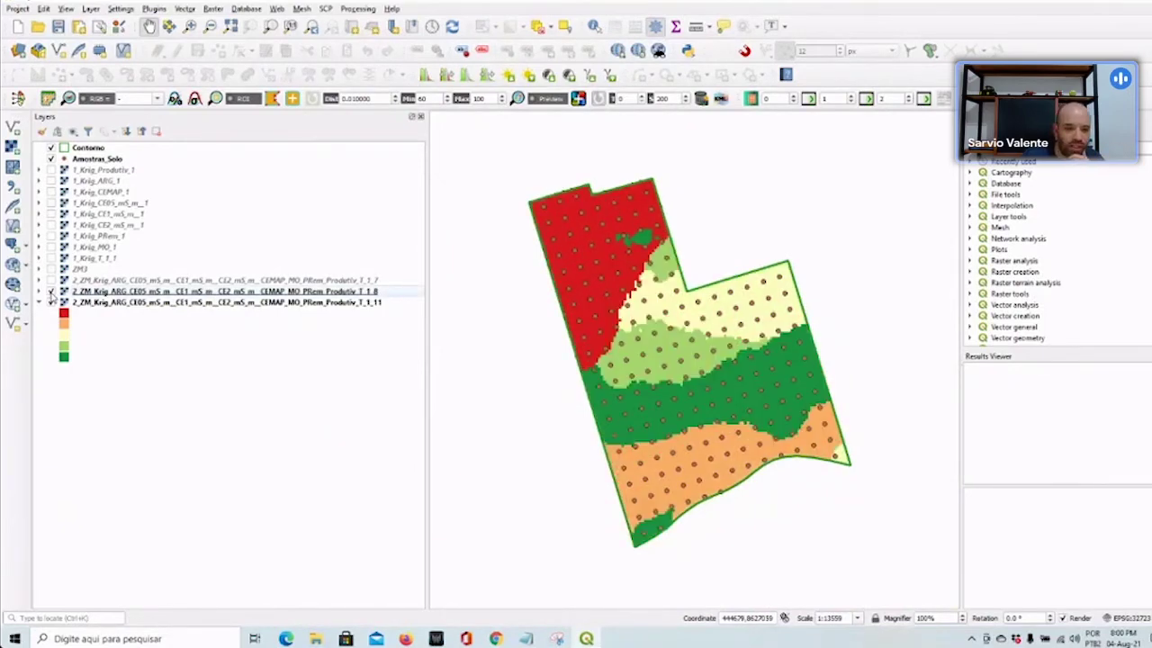
{"action": "left_click", "coordinate": [51, 280]}
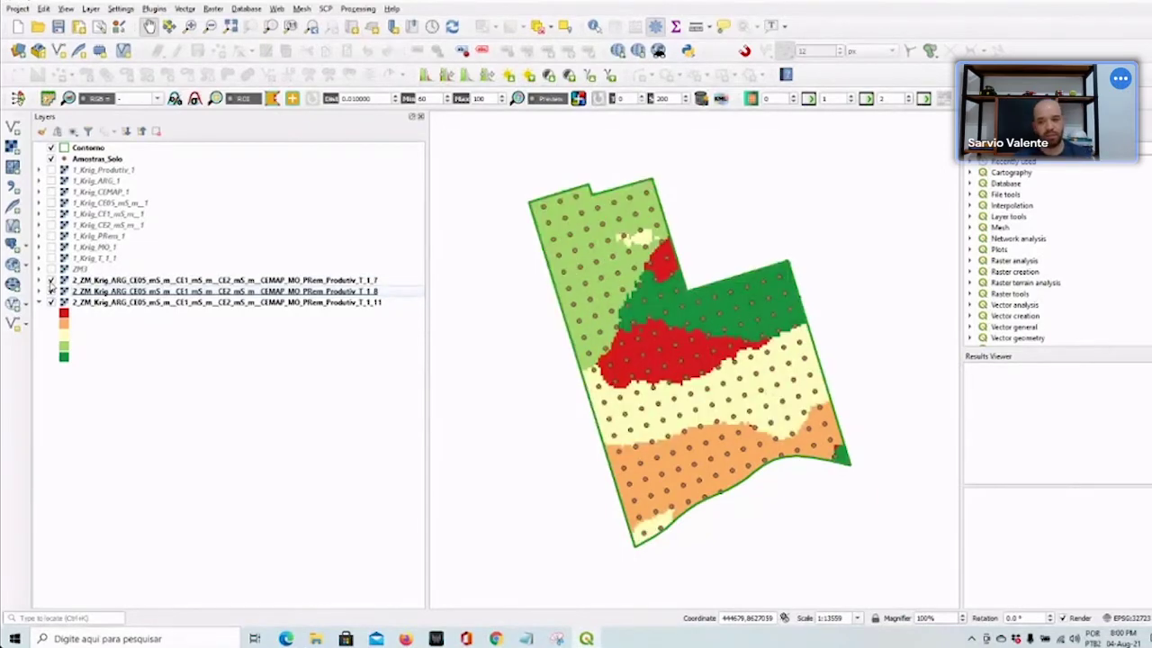
{"action": "left_click", "coordinate": [51, 269]}
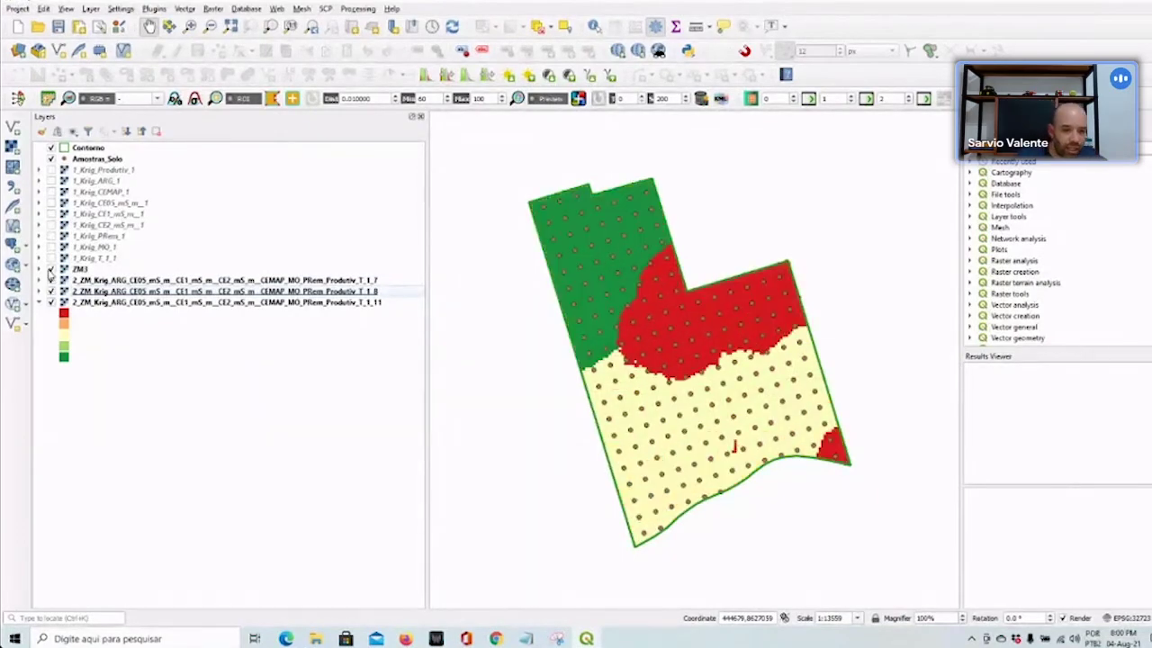
{"action": "left_click", "coordinate": [106, 280]}
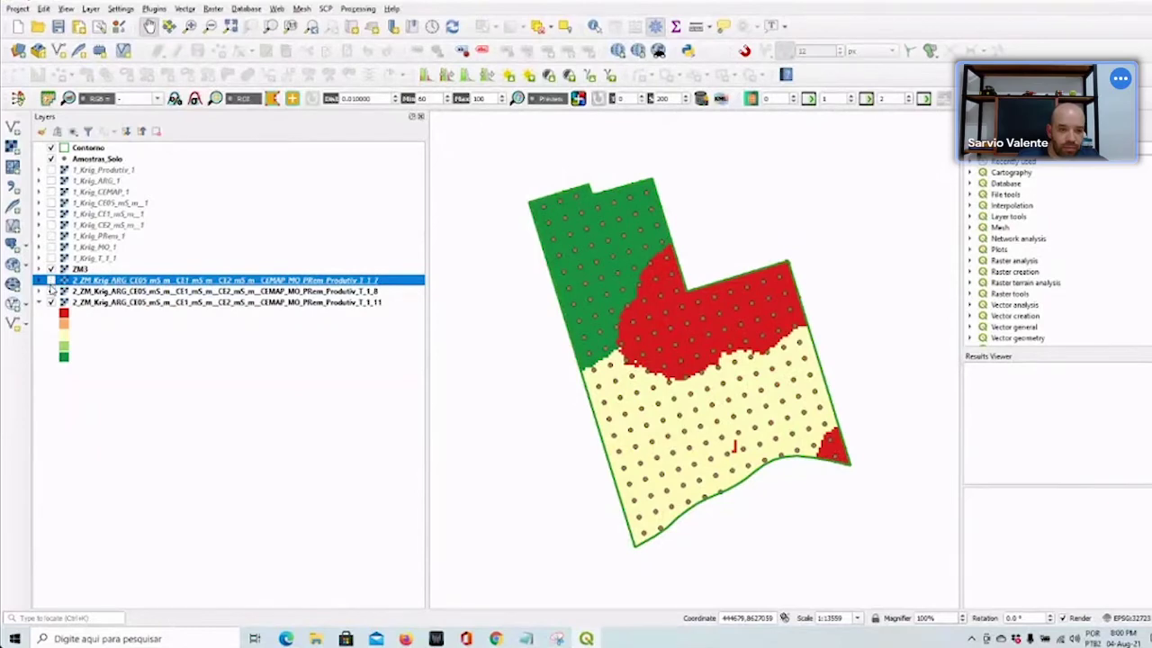
{"action": "left_click", "coordinate": [51, 269]}
{"action": "left_click", "coordinate": [51, 291]}
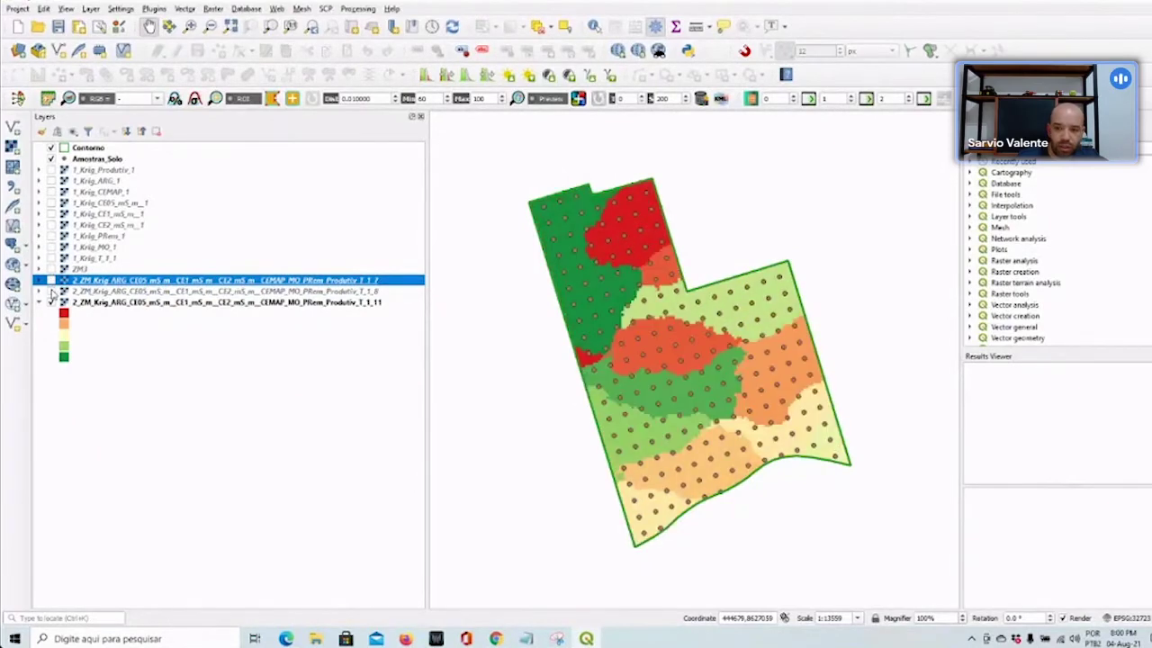
Remove the redundant 5-zone map layer ending in T_1_8 from the project
{"action": "left_click", "coordinate": [92, 291]}
{"action": "right_click", "coordinate": [91, 291]}
{"action": "left_click", "coordinate": [131, 396]}
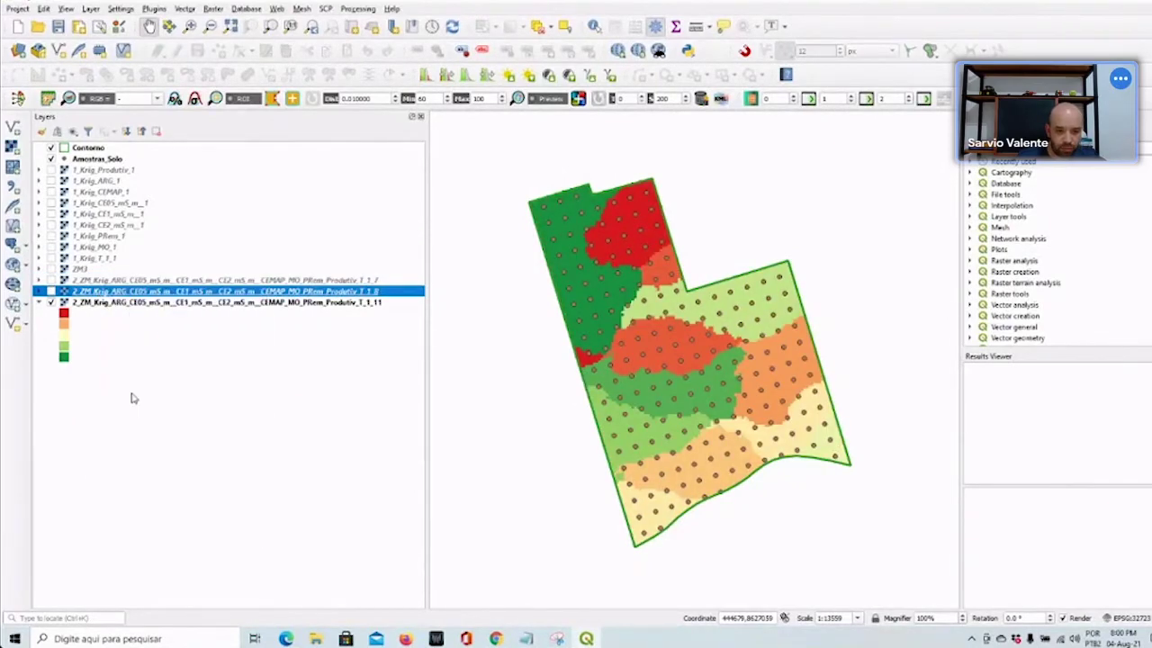
{"action": "left_click", "coordinate": [567, 326]}
Show ZM3 and the 5-zone map ending in T_1_7, and rename the 5-zone layer as ZM5
{"action": "left_click", "coordinate": [51, 280]}
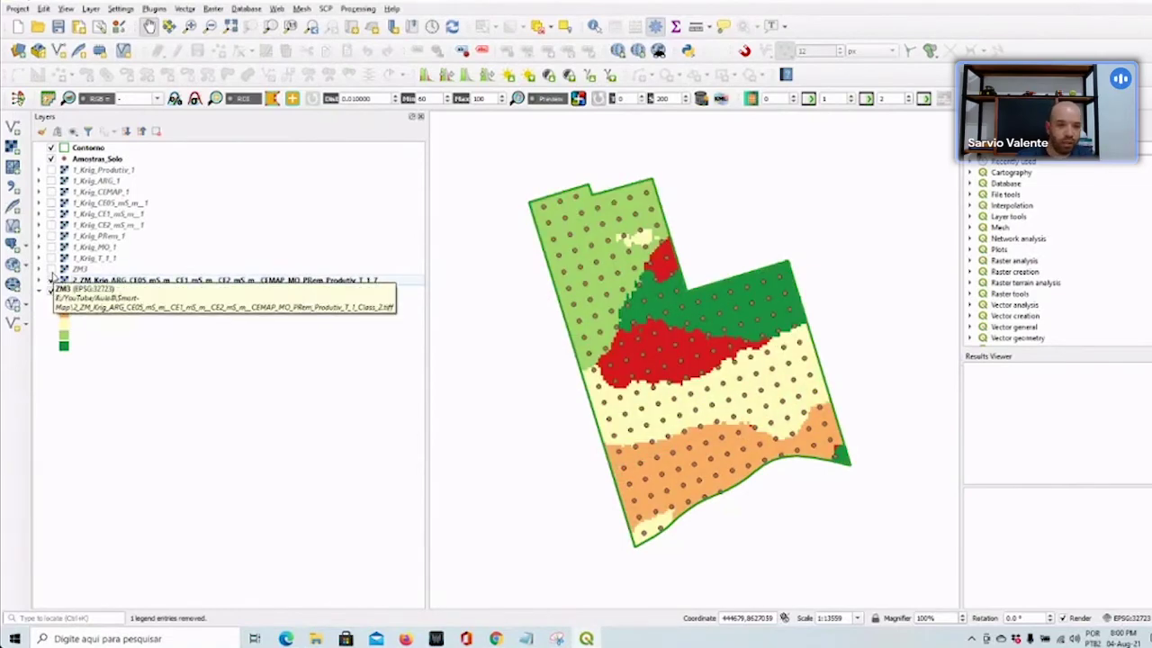
{"action": "right_click", "coordinate": [85, 279]}
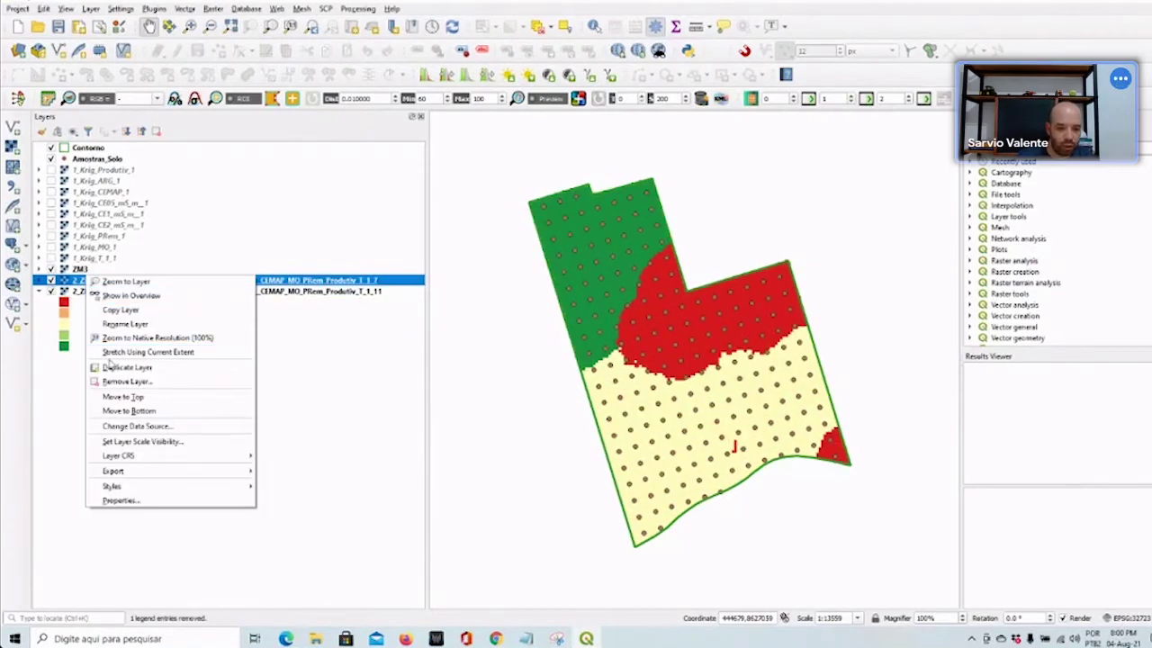
{"action": "left_click", "coordinate": [125, 323]}
{"action": "type", "text": "ZM5"}
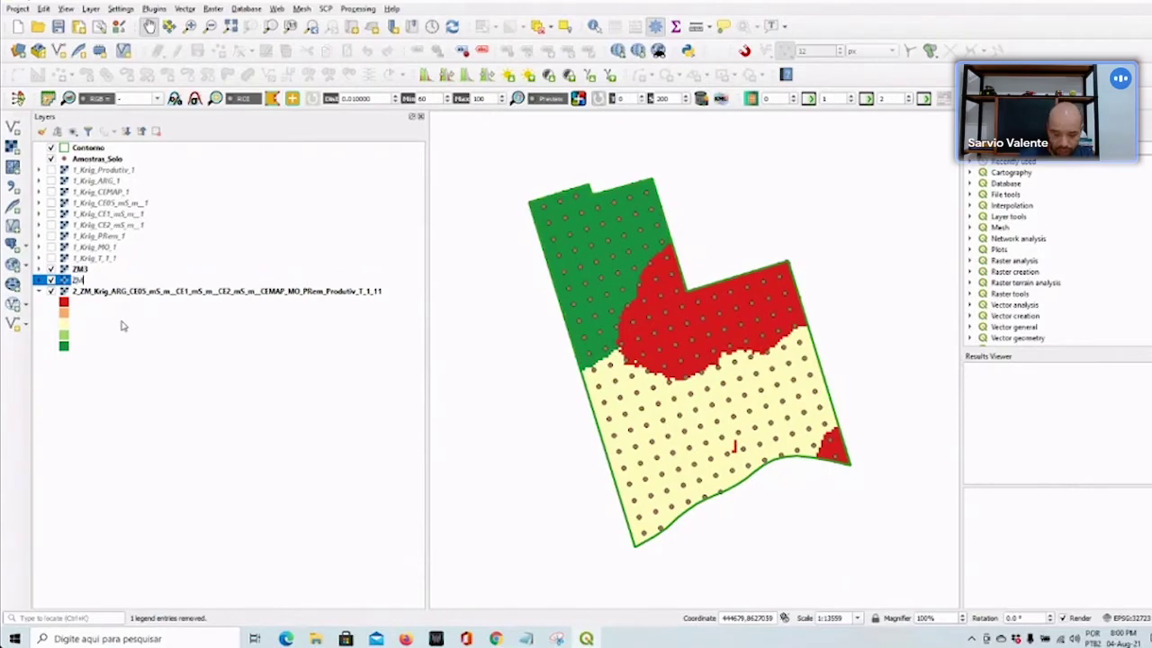
{"action": "key", "text": "Return"}
Rename the 10-zone map layer ending in T_1_11 as ZM10 and collapse its legend
{"action": "right_click", "coordinate": [118, 295]}
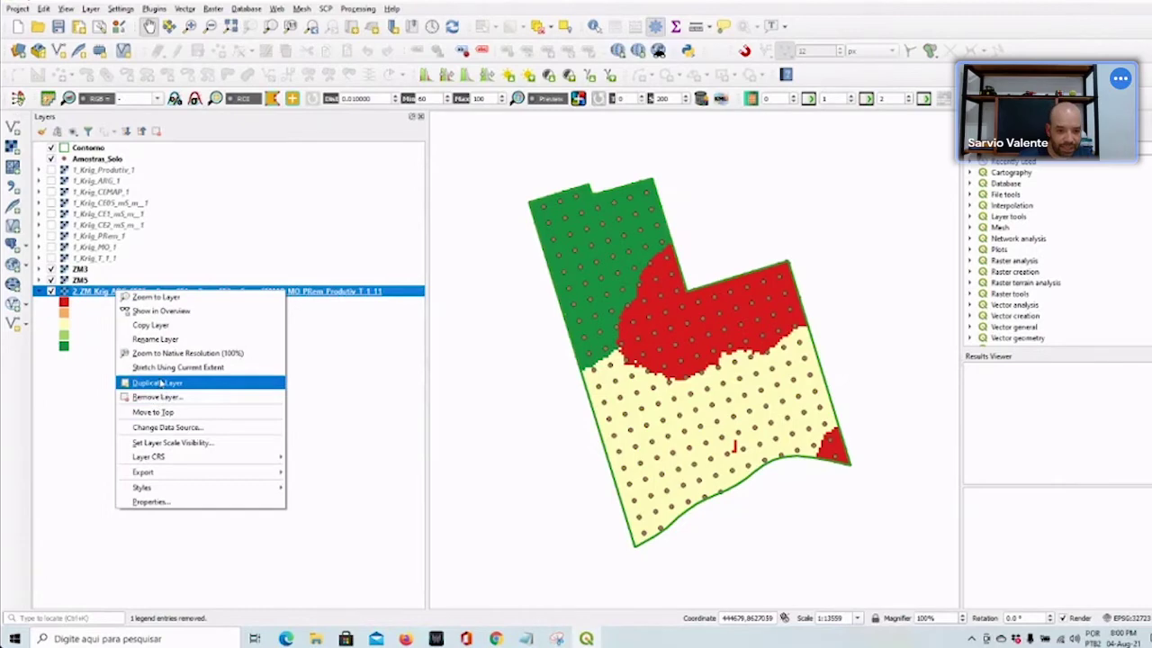
{"action": "left_click", "coordinate": [157, 340]}
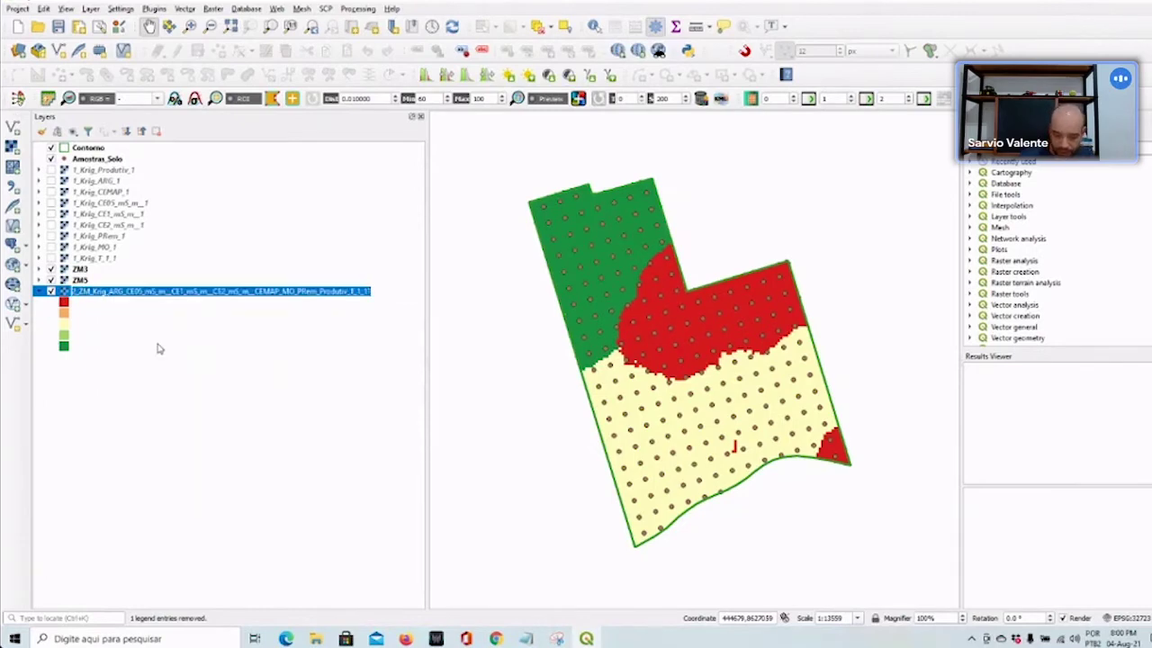
{"action": "key", "text": "BackSpace"}
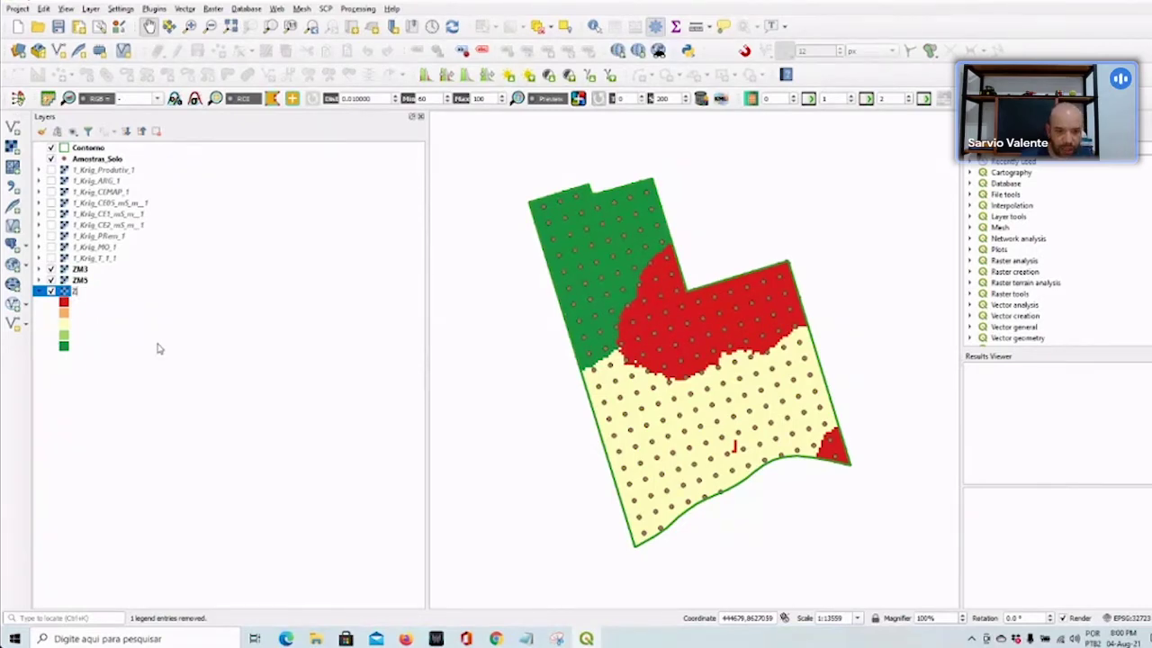
{"action": "type", "text": "ZM10"}
{"action": "key", "text": "Return"}
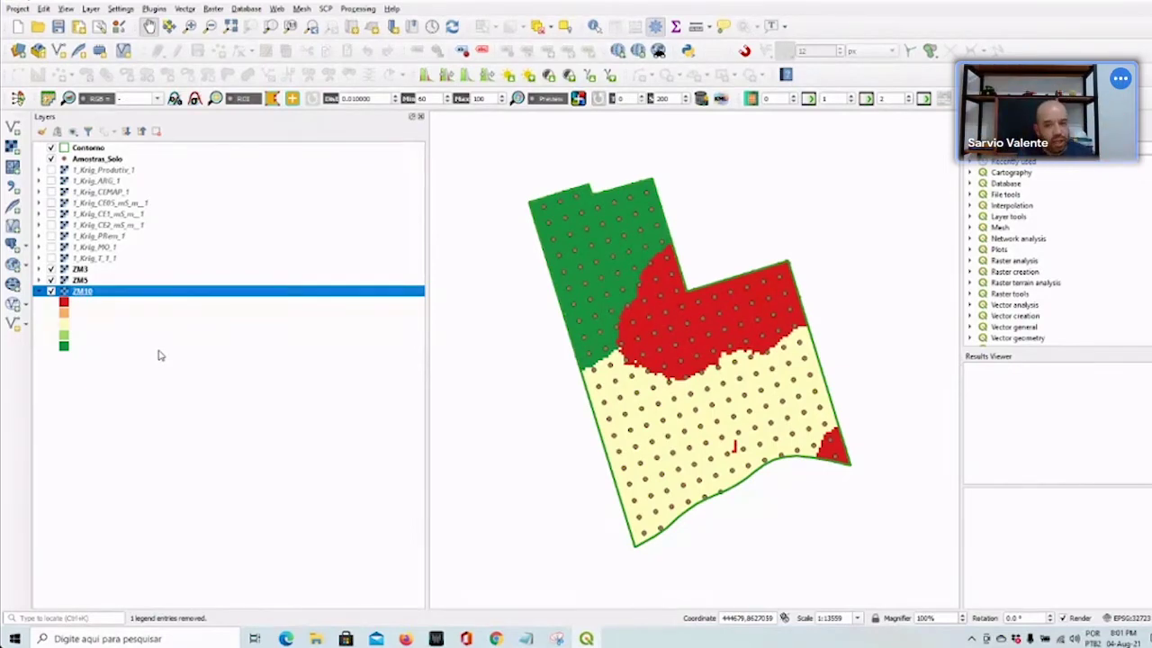
{"action": "left_click", "coordinate": [40, 293]}
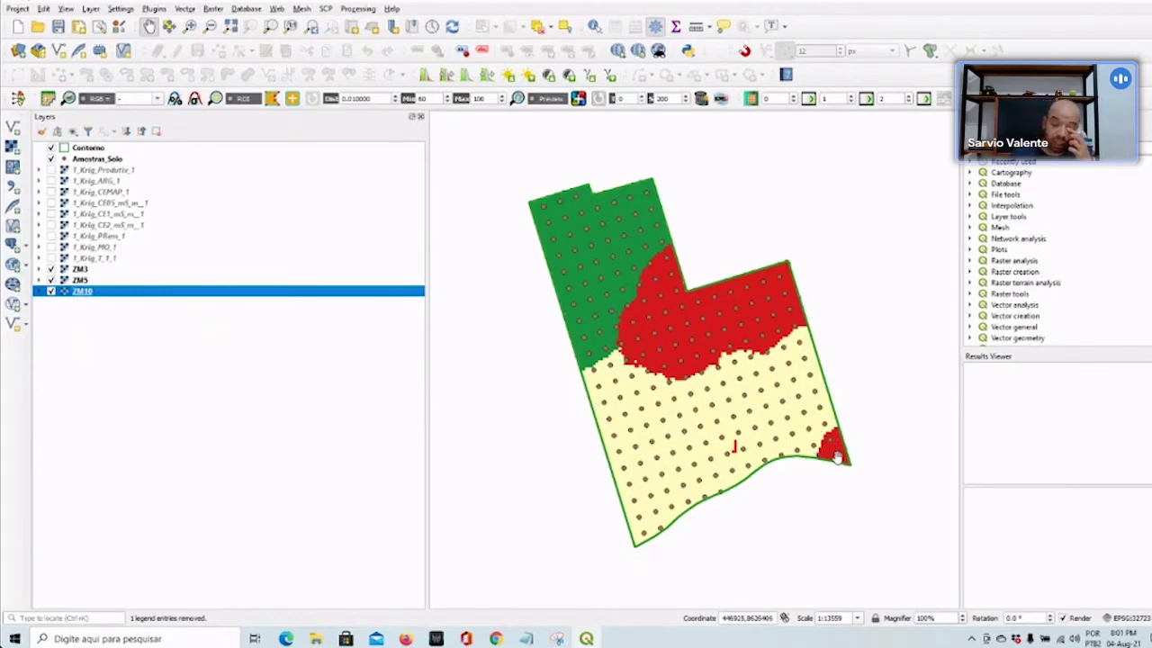
Compare the ZM3 zone map with the maps beneath it by toggling the upper zone layers, leaving ZM3 shown
{"action": "left_click_drag", "start_coordinate": [837, 459], "coordinate": [767, 436]}
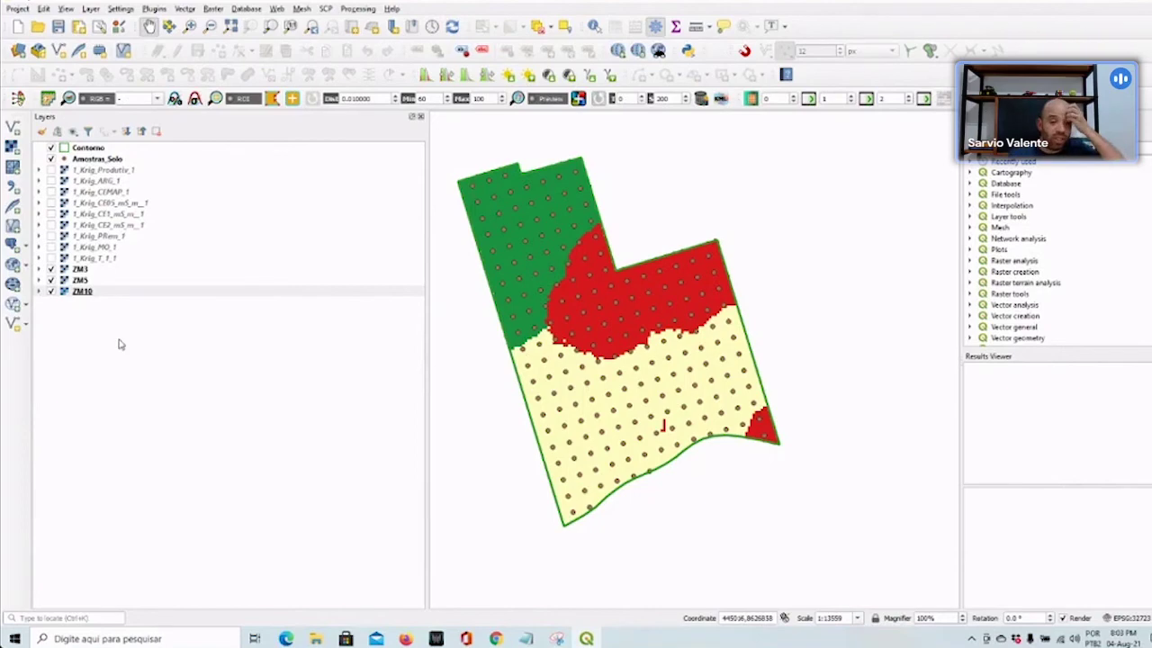
{"action": "left_click", "coordinate": [51, 269]}
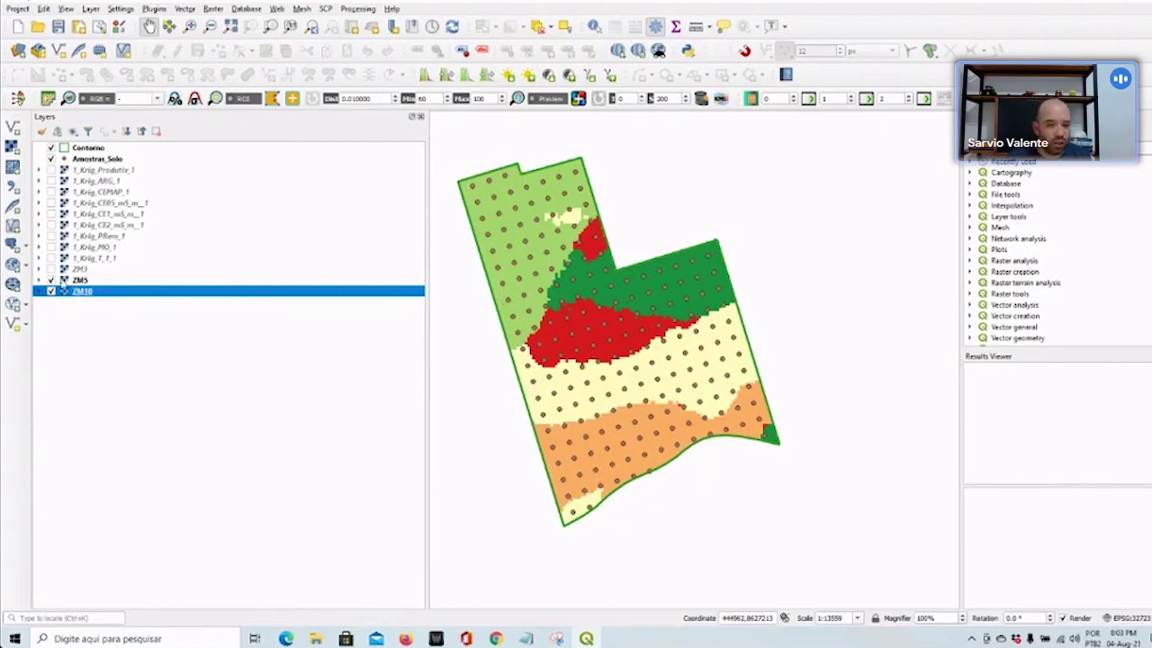
{"action": "left_click", "coordinate": [52, 280]}
{"action": "left_click", "coordinate": [51, 280]}
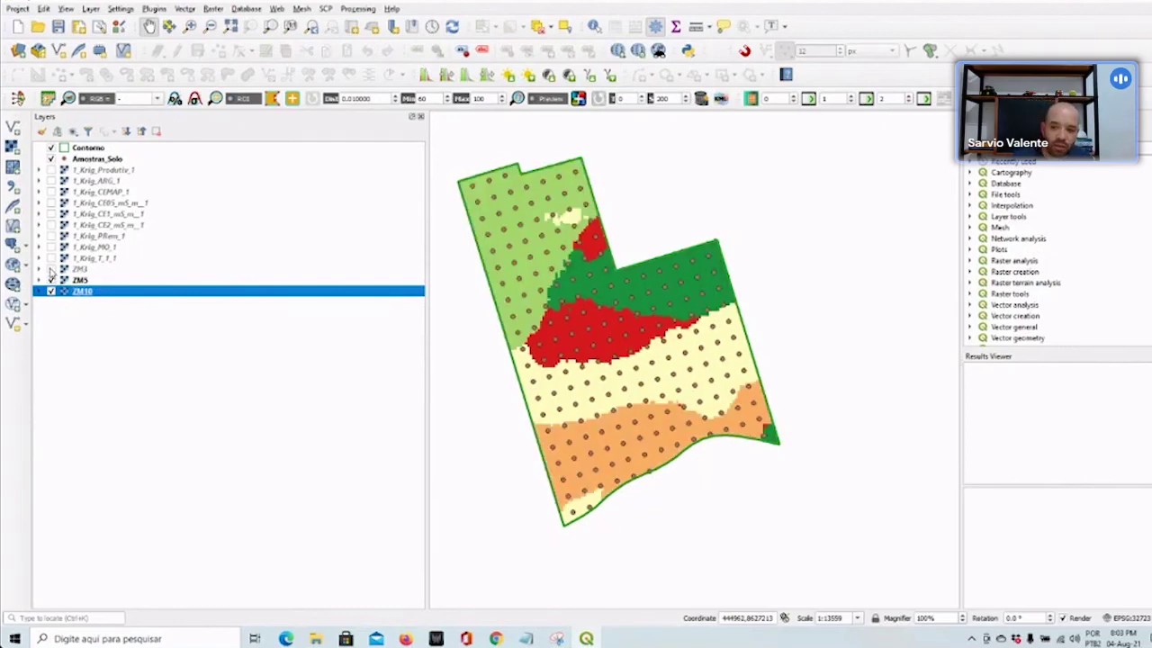
{"action": "left_click", "coordinate": [52, 280]}
{"action": "left_click", "coordinate": [51, 280]}
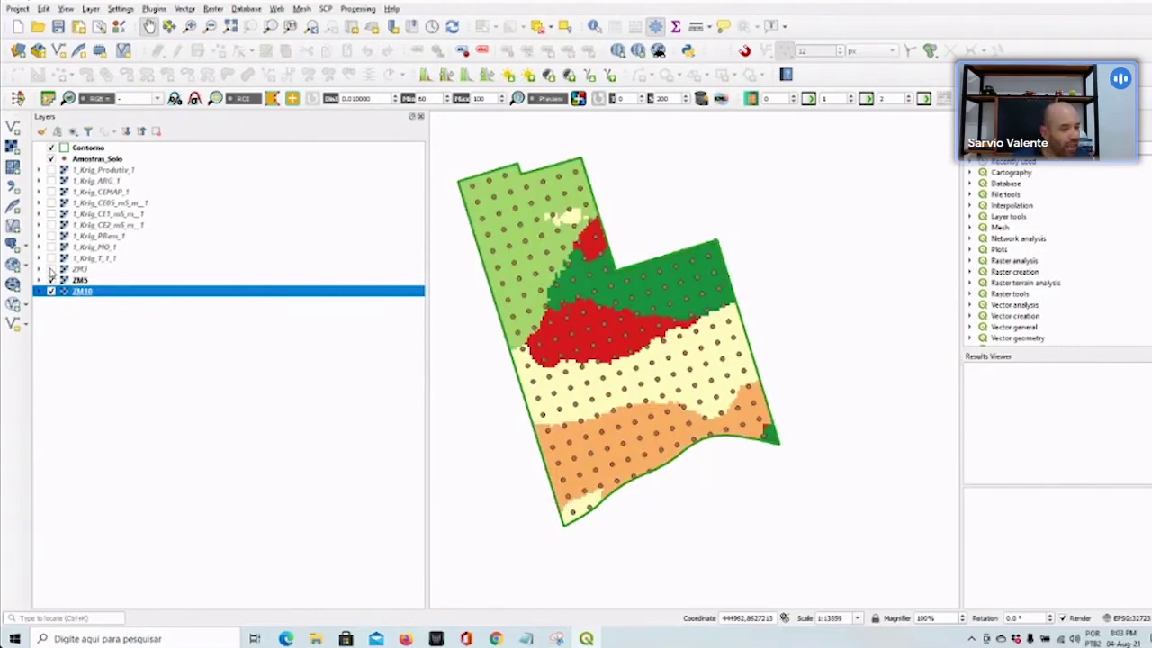
{"action": "left_click", "coordinate": [52, 270]}
{"action": "left_click", "coordinate": [51, 269]}
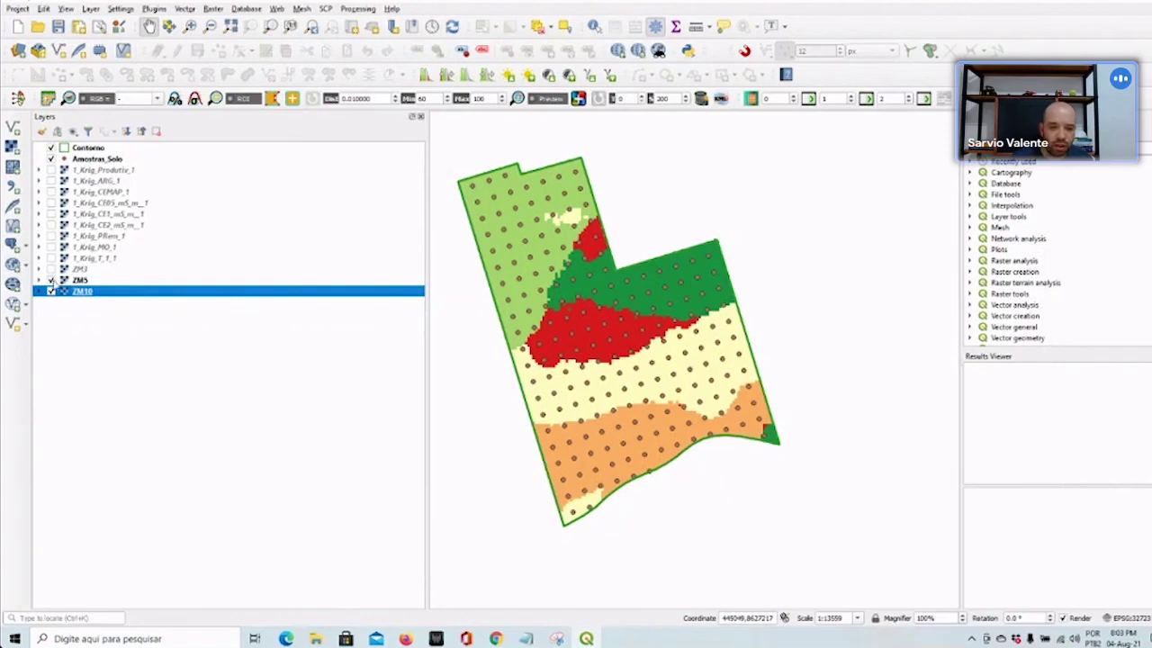
{"action": "left_click", "coordinate": [52, 269]}
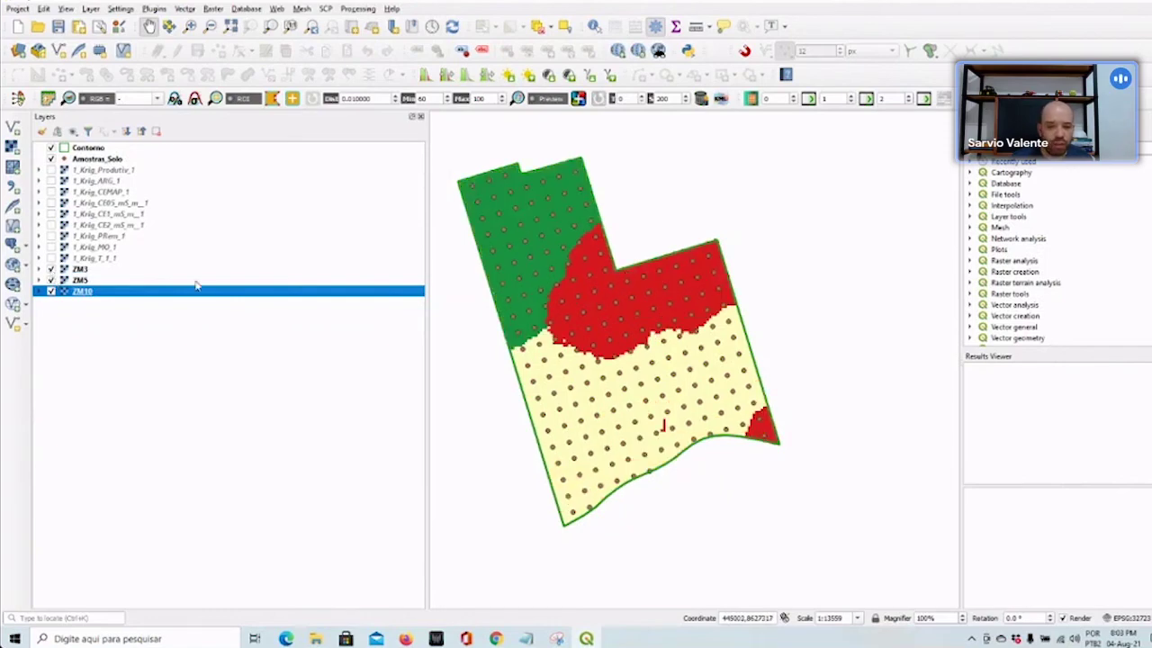
Hide ZM3 and ZM5 in turn to examine the 5-zone map and the ZM10 map beneath
{"action": "left_click", "coordinate": [51, 270]}
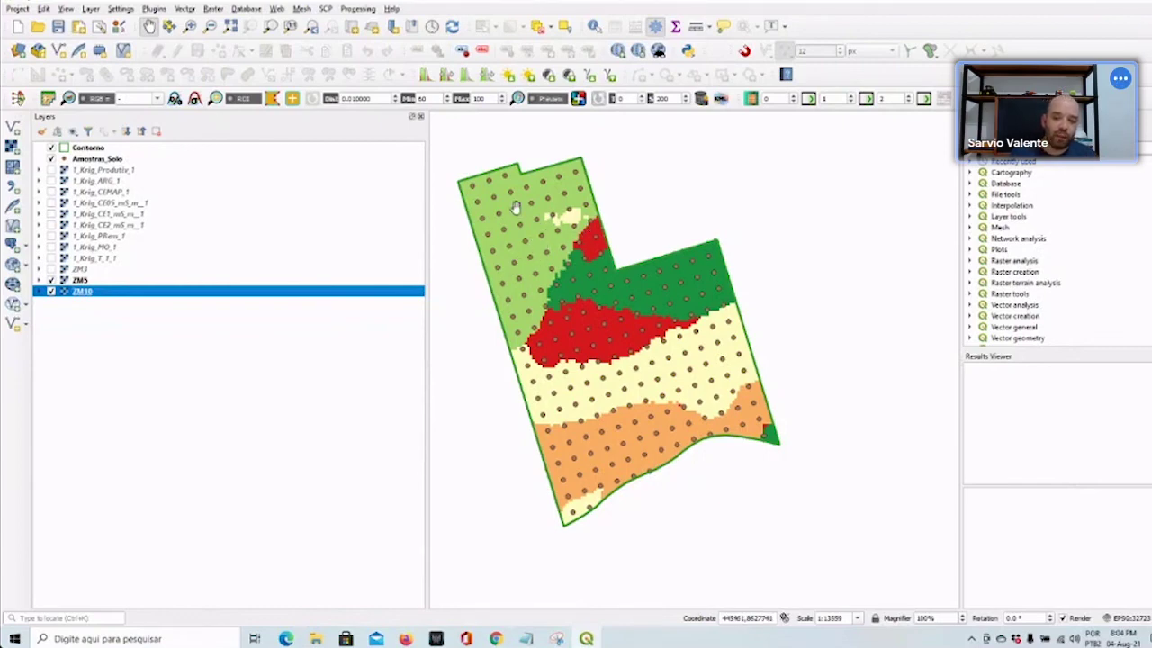
{"action": "left_click", "coordinate": [50, 280]}
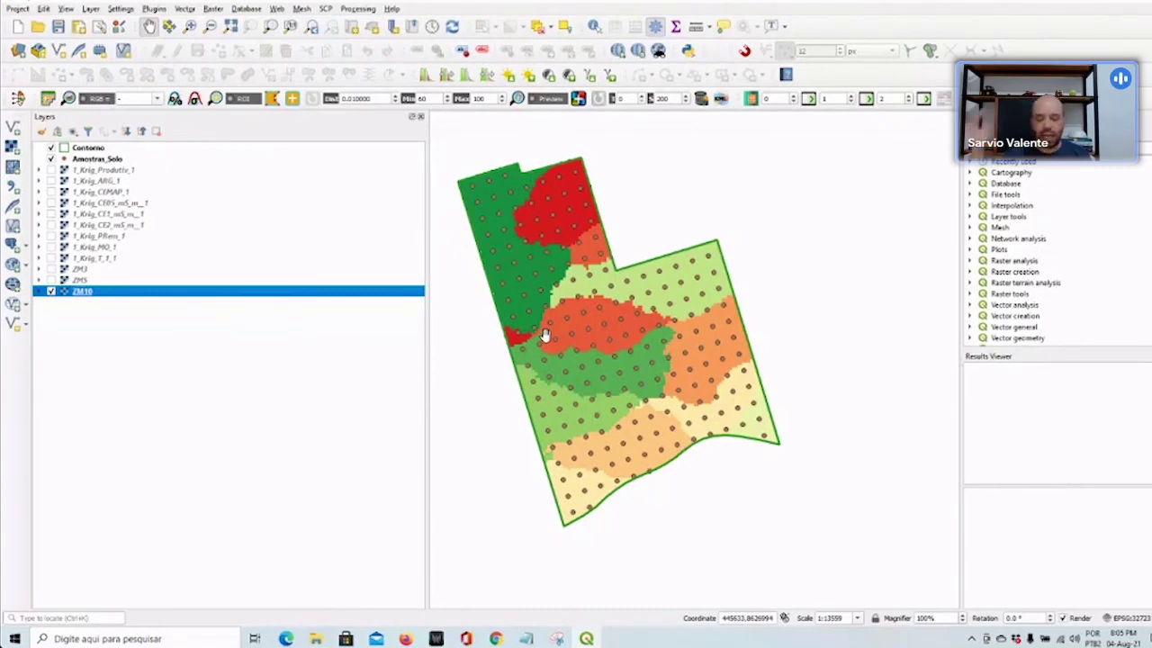
{"action": "left_click_drag", "start_coordinate": [545, 337], "coordinate": [570, 340]}
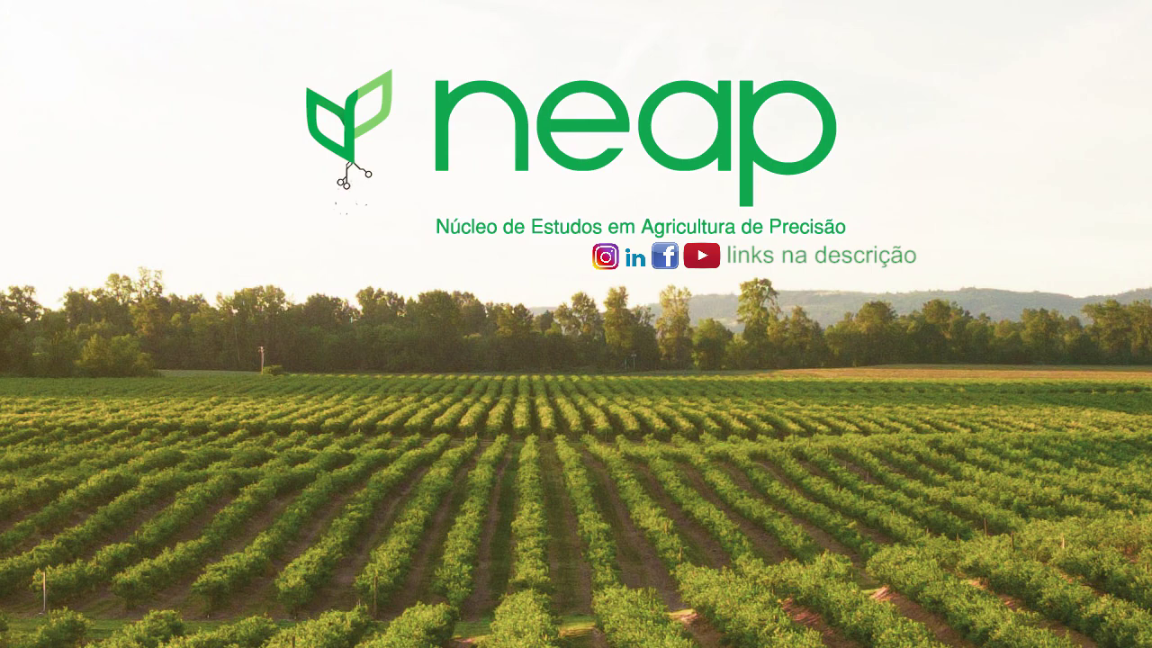